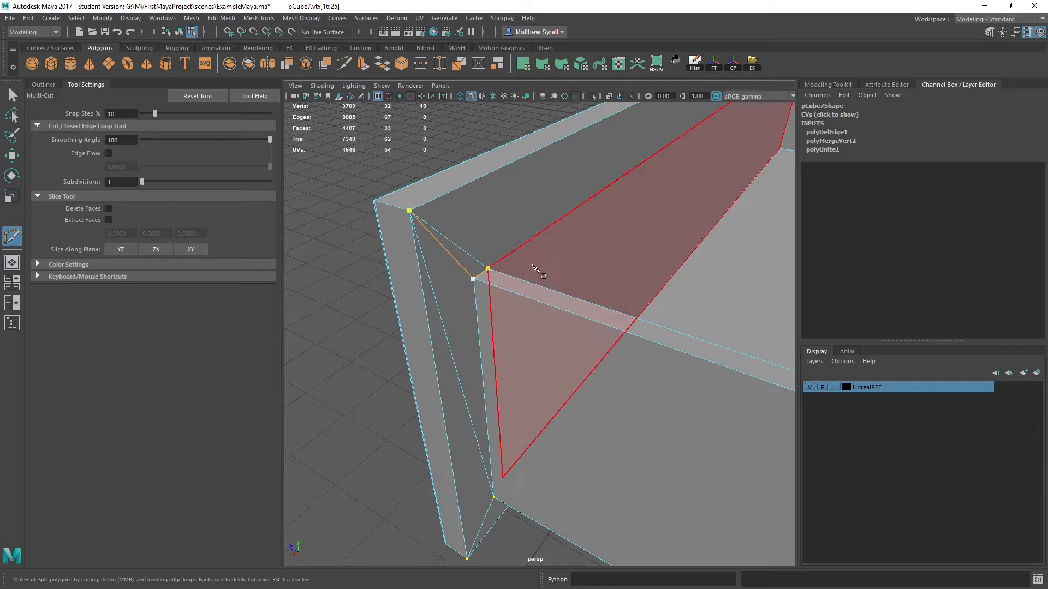
- Cut an edge across the upper inner corner where the drawer front meets the side panel, using Multi-Cut
{"action": "left_click", "coordinate": [572, 251]}
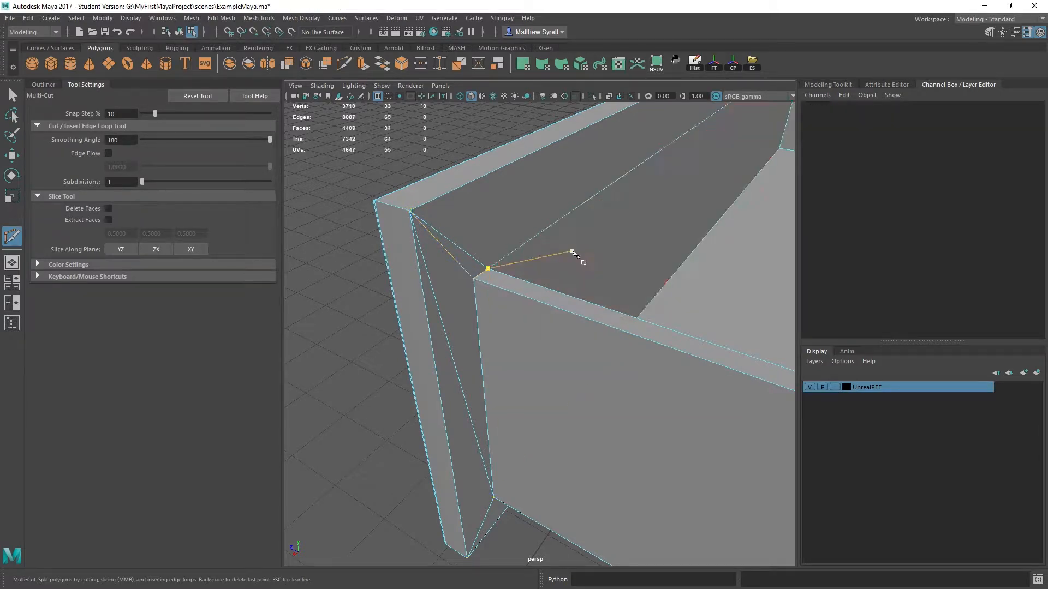
{"action": "left_click_drag", "start_coordinate": [516, 289], "coordinate": [402, 276], "text": "alt"}
{"action": "scroll", "coordinate": [402, 276], "scroll_direction": "up", "scroll_amount": 3}
{"action": "left_click", "coordinate": [321, 381]}
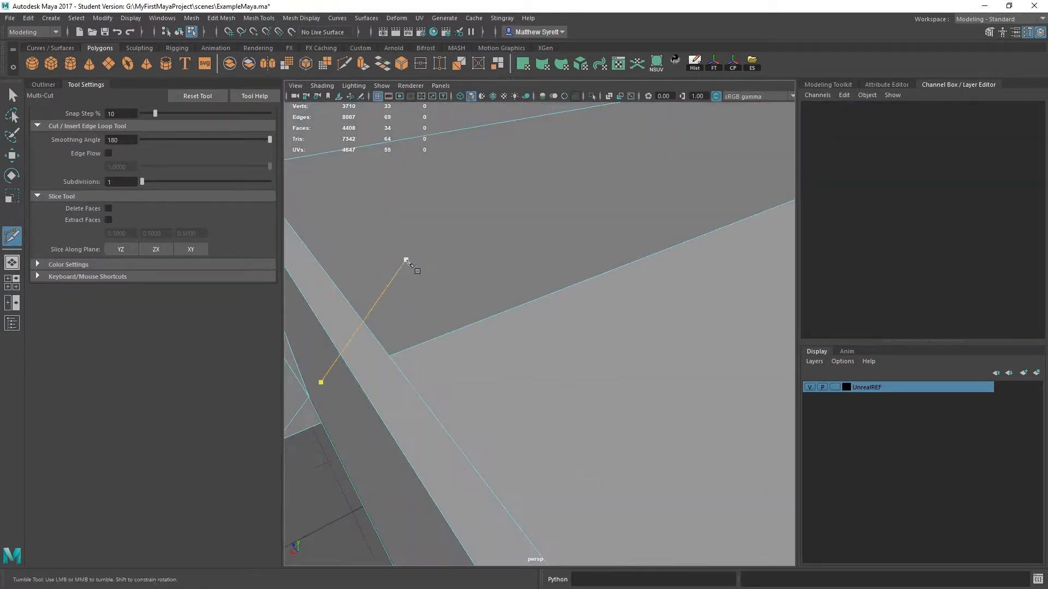
{"action": "scroll", "coordinate": [462, 241], "scroll_direction": "down", "scroll_amount": 4}
{"action": "left_click_drag", "start_coordinate": [463, 240], "coordinate": [653, 281], "text": "alt"}
{"action": "middle_click_drag", "start_coordinate": [652, 281], "coordinate": [573, 299], "text": "alt"}
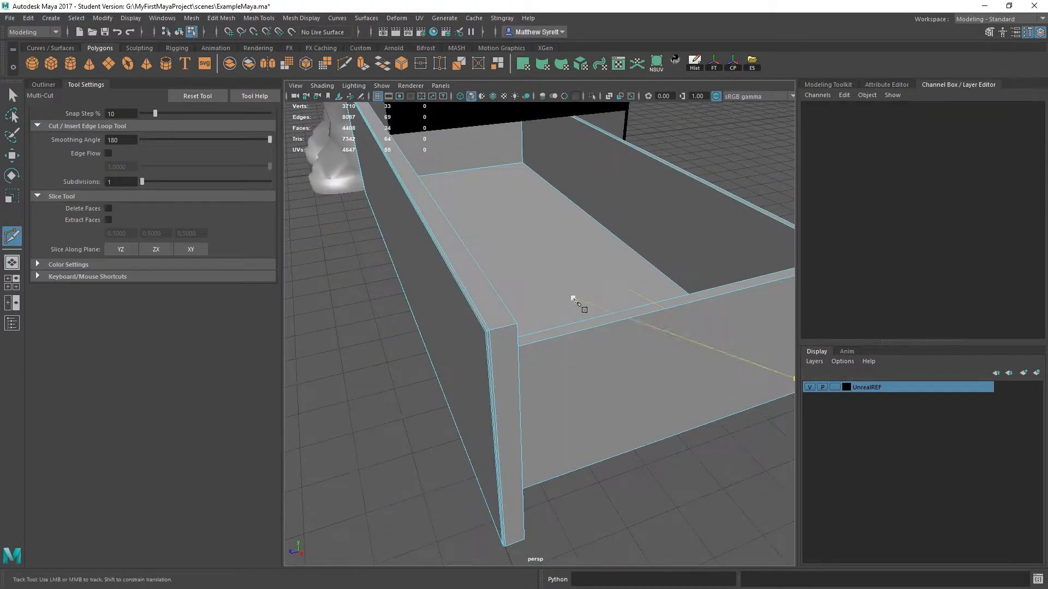
{"action": "left_click_drag", "start_coordinate": [516, 327], "coordinate": [487, 360], "text": "alt"}
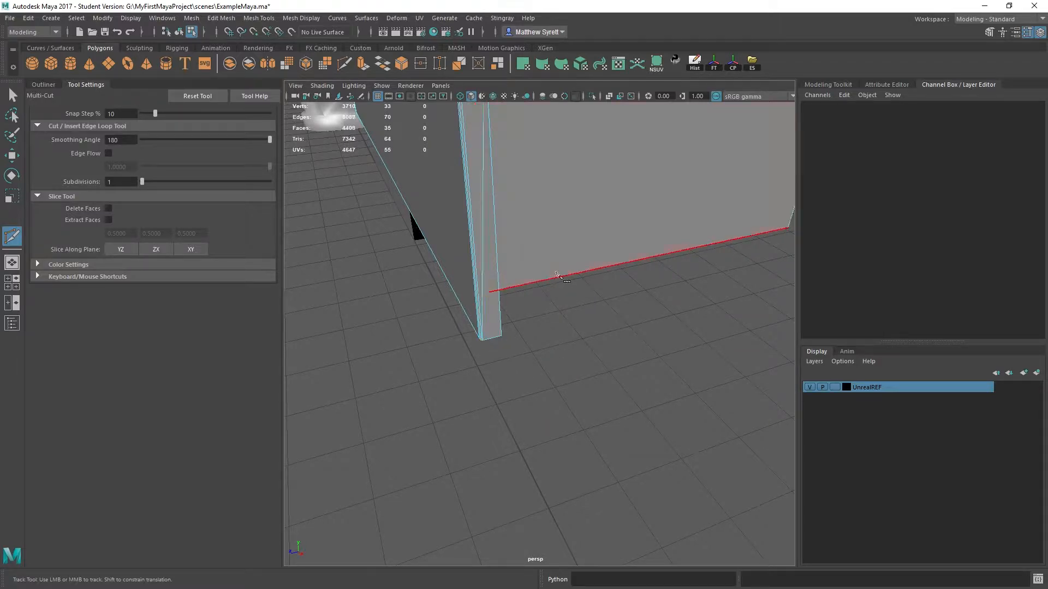
{"action": "middle_click_drag", "start_coordinate": [535, 132], "coordinate": [525, 297], "text": "alt"}
{"action": "key", "text": "ctrl+z"}
{"action": "middle_click_drag", "start_coordinate": [700, 349], "coordinate": [547, 342], "text": "alt"}
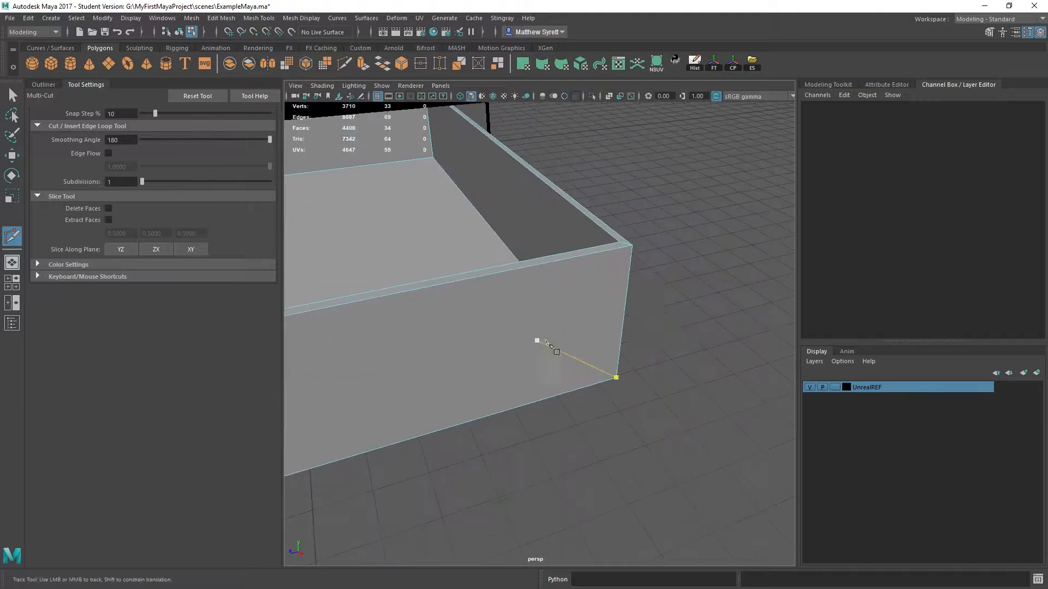
{"action": "left_click_drag", "start_coordinate": [547, 342], "coordinate": [573, 258], "text": "alt"}
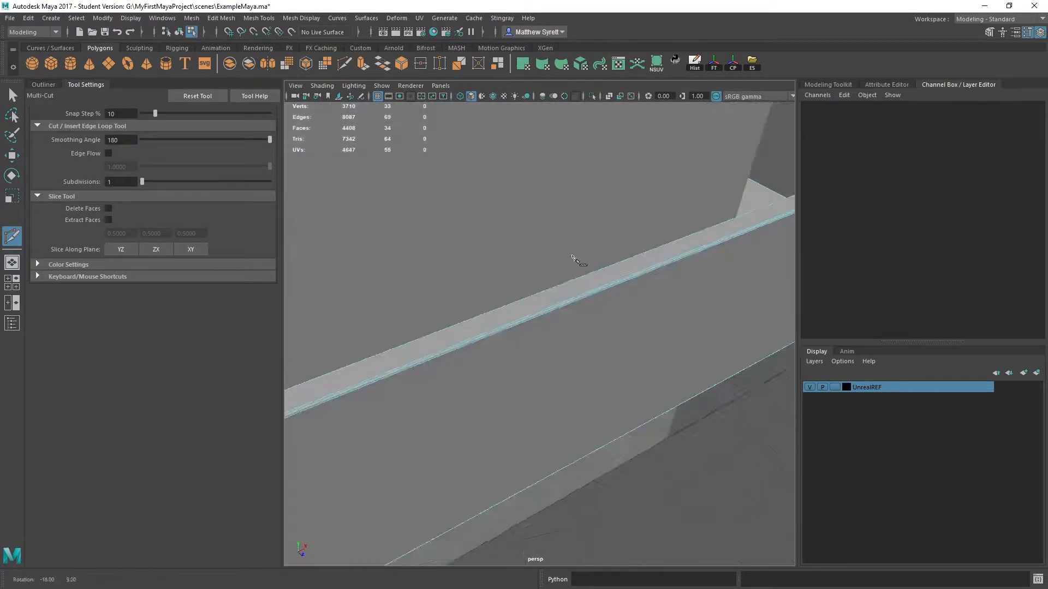
- Leave the Multi-Cut tool and isolate the drawer mesh in the perspective view
{"action": "key", "text": "q"}
{"action": "right_click_drag", "start_coordinate": [698, 273], "coordinate": [751, 154]}
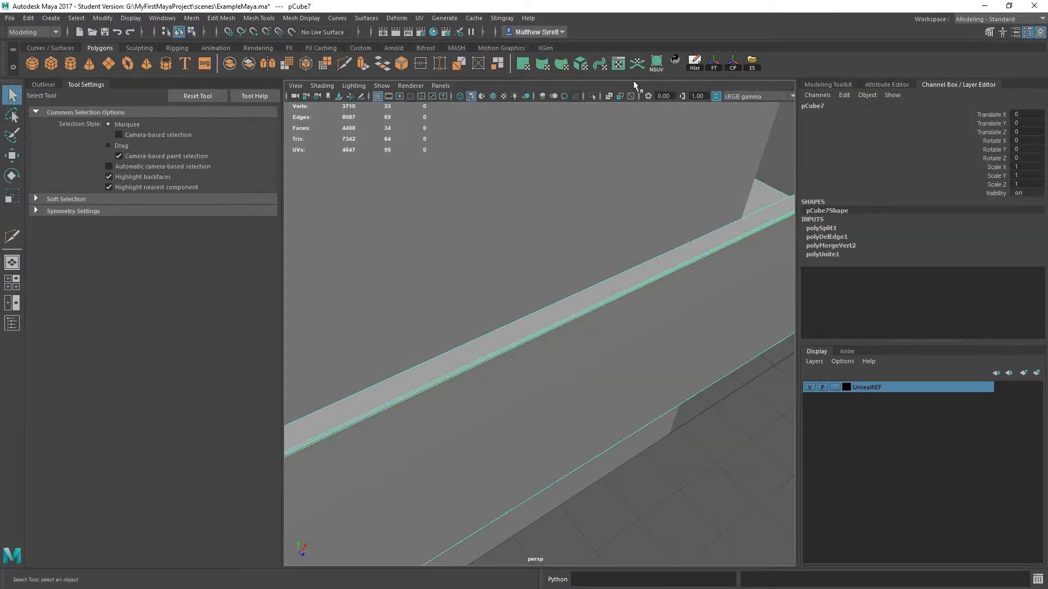
{"action": "left_click", "coordinate": [590, 97]}
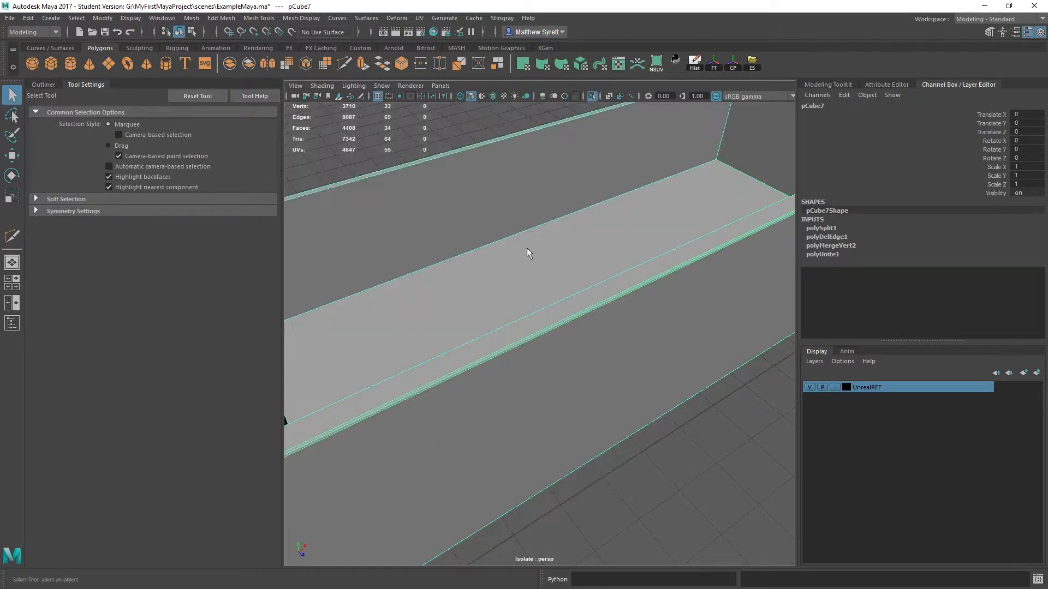
{"action": "left_click_drag", "start_coordinate": [526, 249], "coordinate": [633, 192], "text": "alt"}
{"action": "right_click", "coordinate": [618, 155], "text": "shift"}
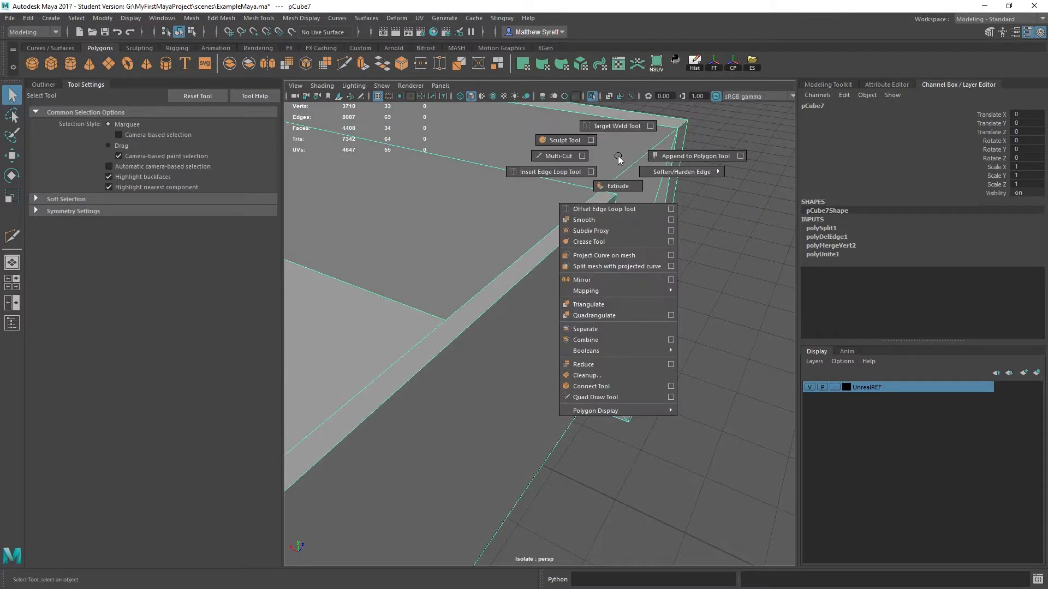
{"action": "left_click", "coordinate": [560, 156]}
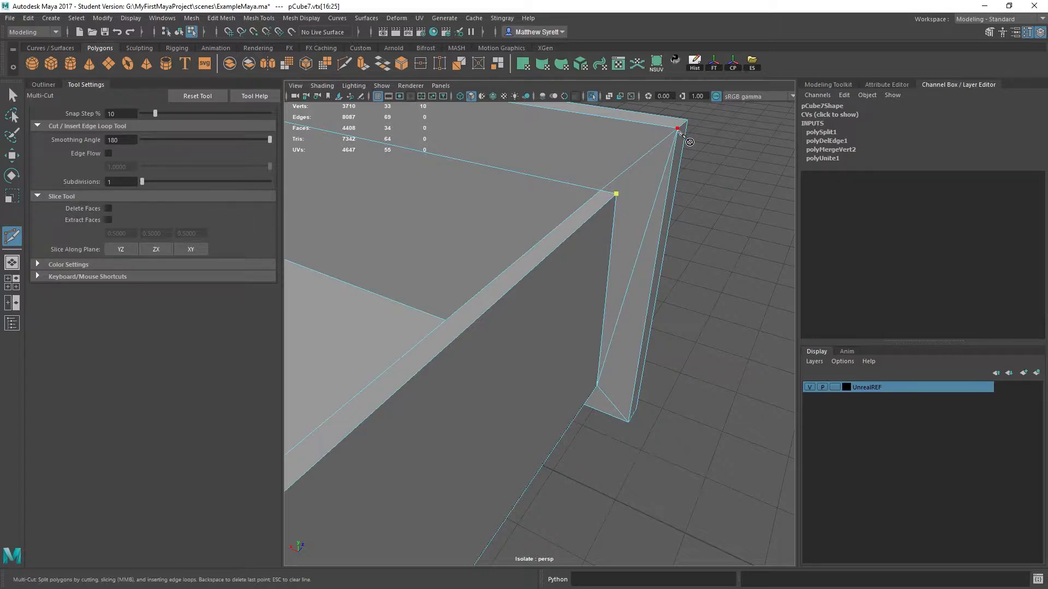
{"action": "middle_click_drag", "start_coordinate": [649, 184], "coordinate": [607, 237], "text": "alt"}
{"action": "key", "text": "q"}
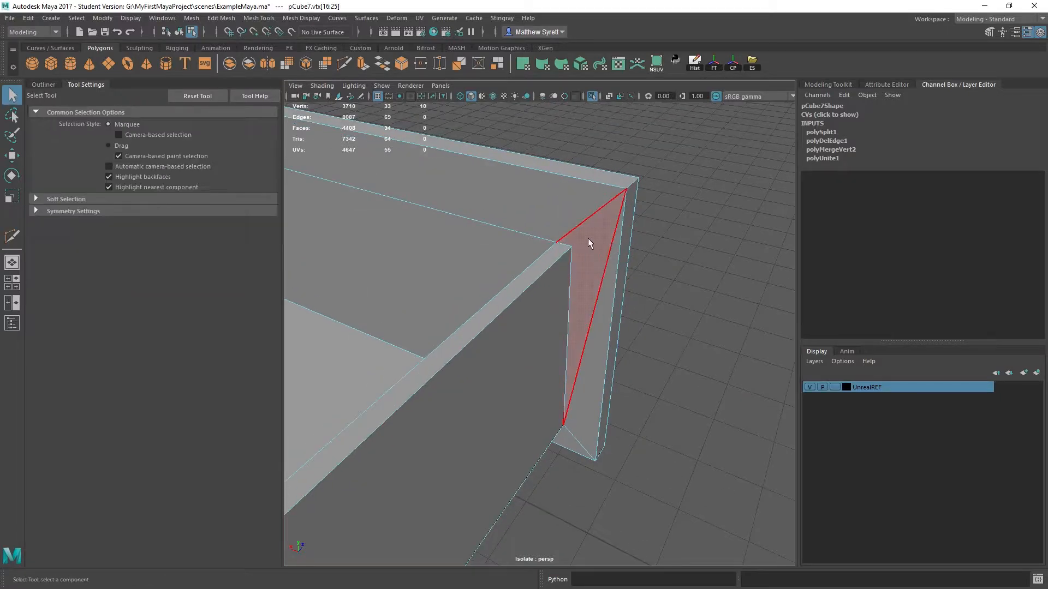
- Delete the long triangular face on the back of the drawer front, beside the side panel's end
{"action": "right_click_drag", "start_coordinate": [603, 220], "coordinate": [555, 252]}
{"action": "left_click", "coordinate": [586, 266]}
{"action": "key", "text": "Delete"}
- Extrude the side panel's vertical end edge and short top edge slightly into the gap toward the drawer front
{"action": "left_click", "coordinate": [570, 276]}
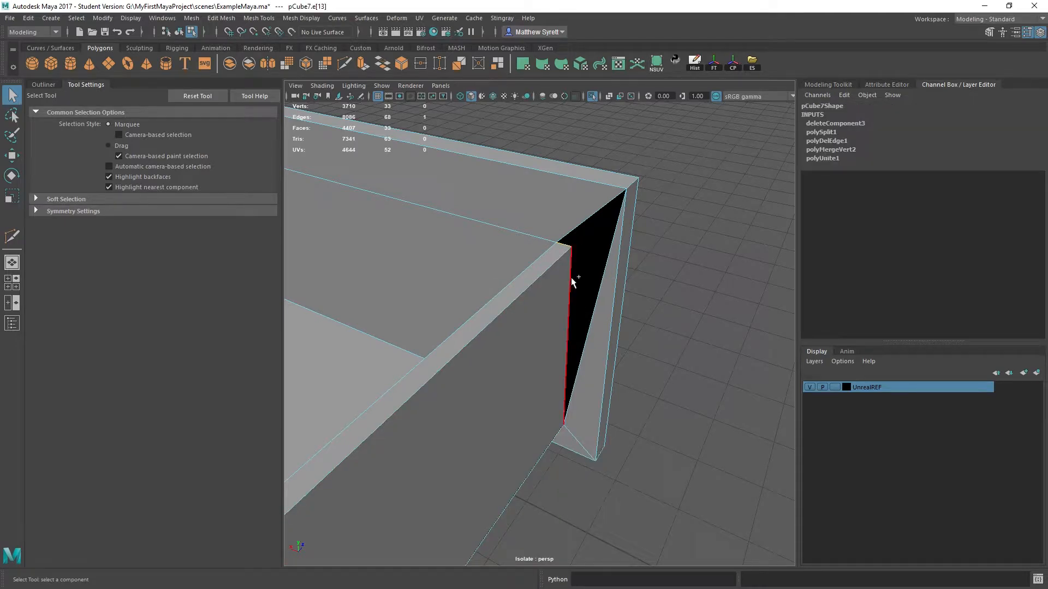
{"action": "right_click_drag", "start_coordinate": [548, 323], "coordinate": [562, 329], "text": "shift"}
{"action": "key", "text": "w"}
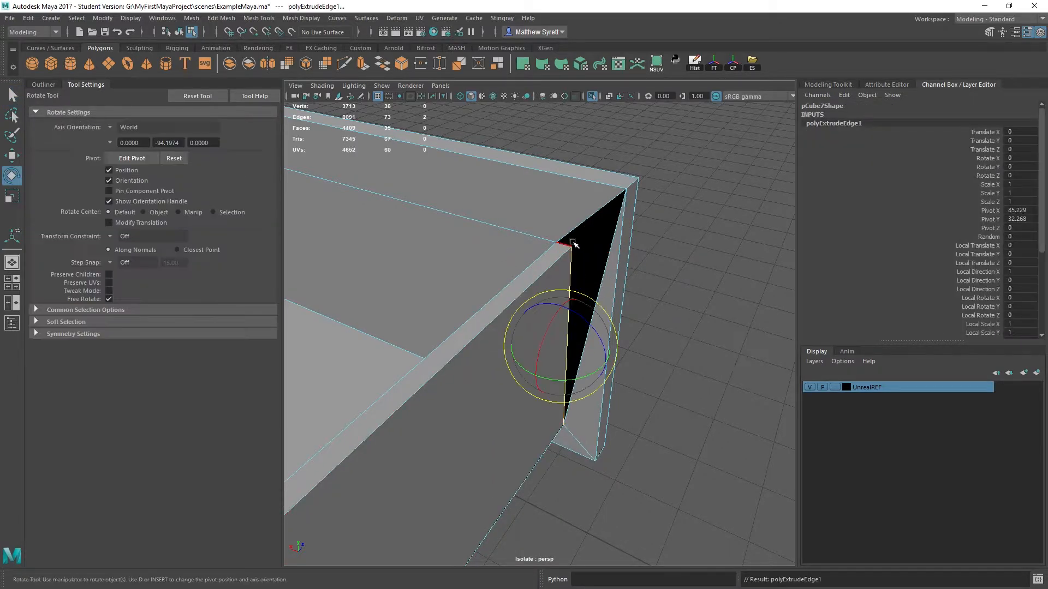
{"action": "key", "text": "q"}
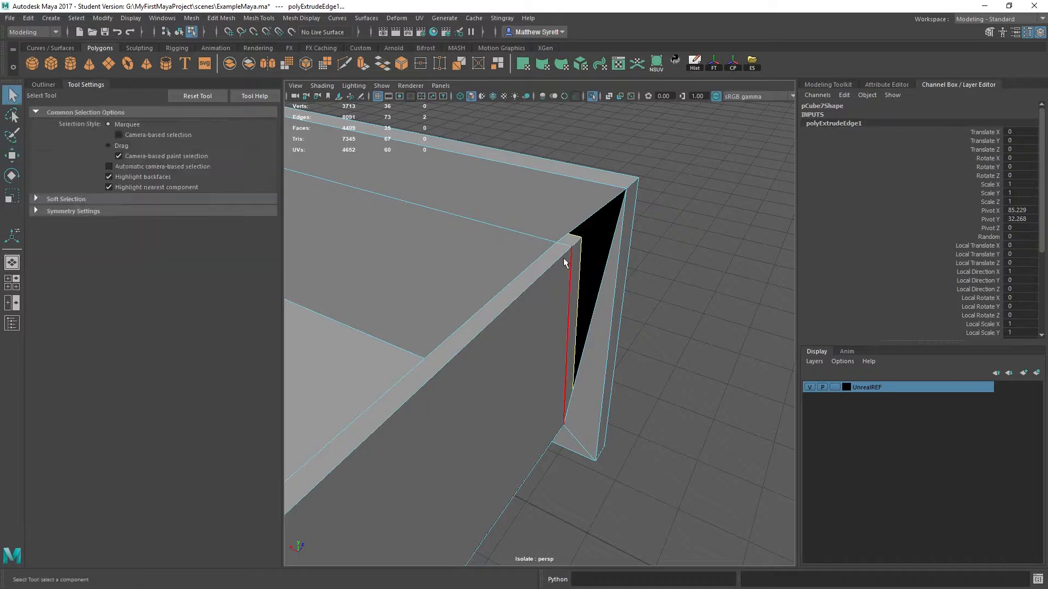
- Snap the two upper vertices of the extruded edges onto the drawer front's upper inner corner vertex
{"action": "scroll", "coordinate": [601, 180], "scroll_direction": "up", "scroll_amount": 3}
{"action": "middle_click_drag", "start_coordinate": [600, 178], "coordinate": [565, 234], "text": "alt"}
{"action": "right_click_drag", "start_coordinate": [553, 232], "coordinate": [487, 232]}
{"action": "left_click", "coordinate": [520, 206]}
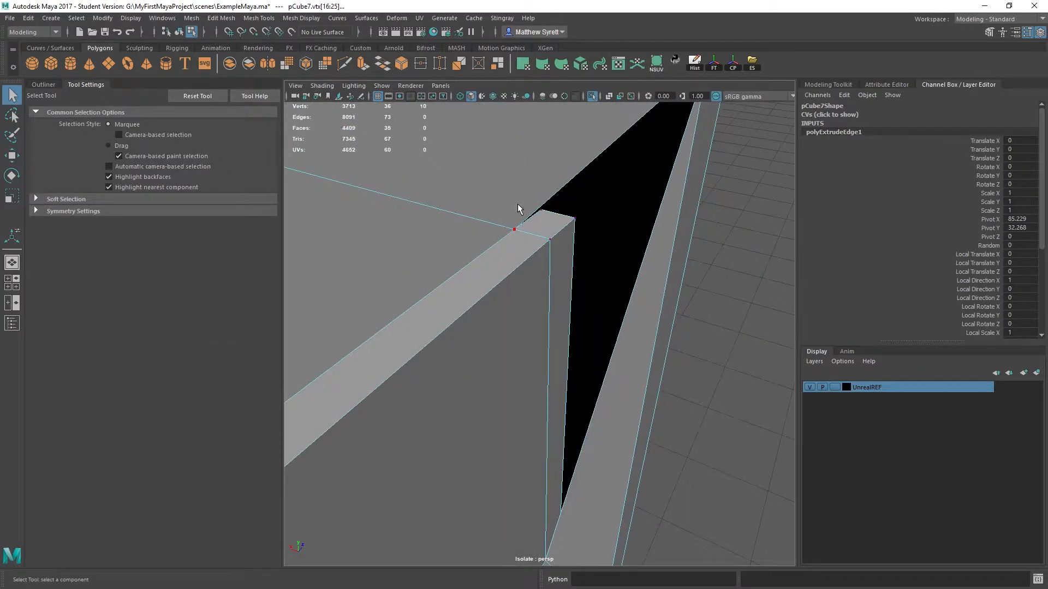
{"action": "scroll", "coordinate": [551, 227], "scroll_direction": "down", "scroll_amount": 3}
{"action": "key", "text": "w"}
{"action": "left_click_drag", "start_coordinate": [509, 268], "coordinate": [576, 208]}
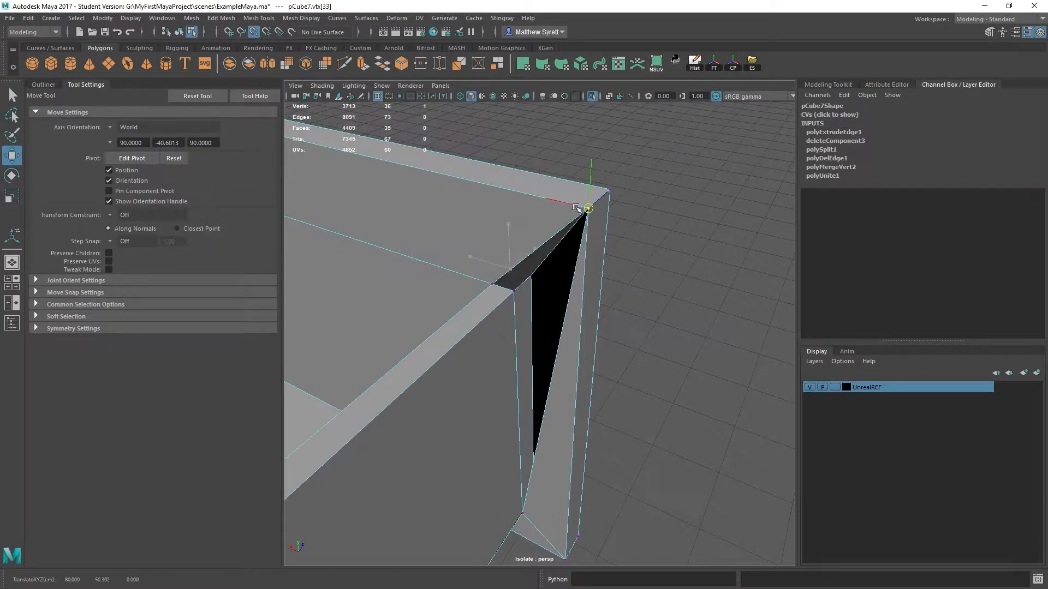
{"action": "left_click", "coordinate": [532, 277]}
{"action": "key", "text": "v"}
{"action": "left_click_drag", "start_coordinate": [532, 276], "coordinate": [585, 211]}
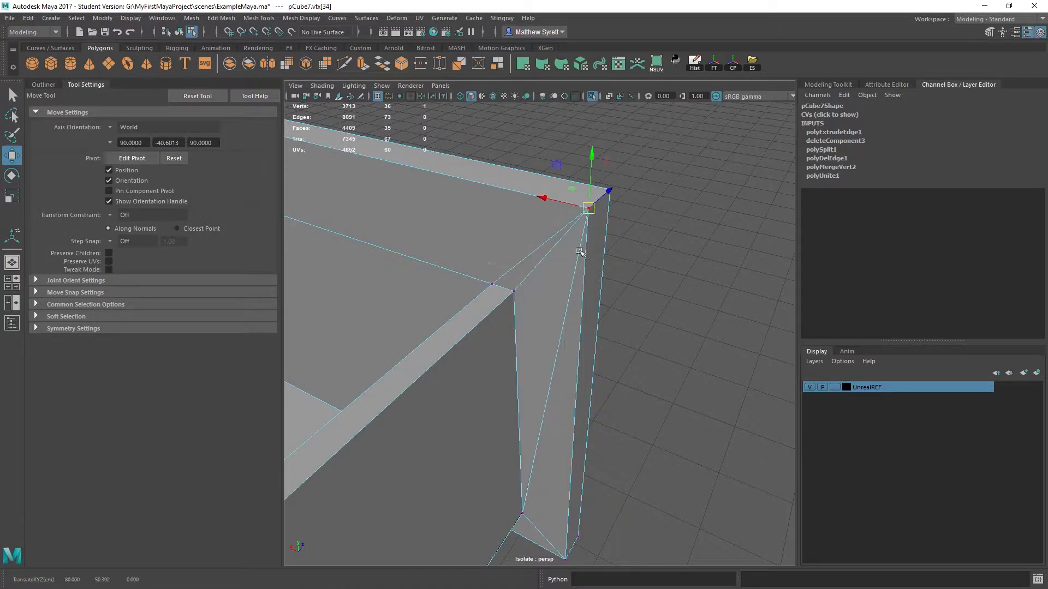
- Select all of the drawer's vertices and merge the overlapping ones
{"action": "middle_click_drag", "start_coordinate": [553, 370], "coordinate": [561, 290], "text": "alt"}
{"action": "left_click_drag", "start_coordinate": [563, 291], "coordinate": [559, 248], "text": "alt"}
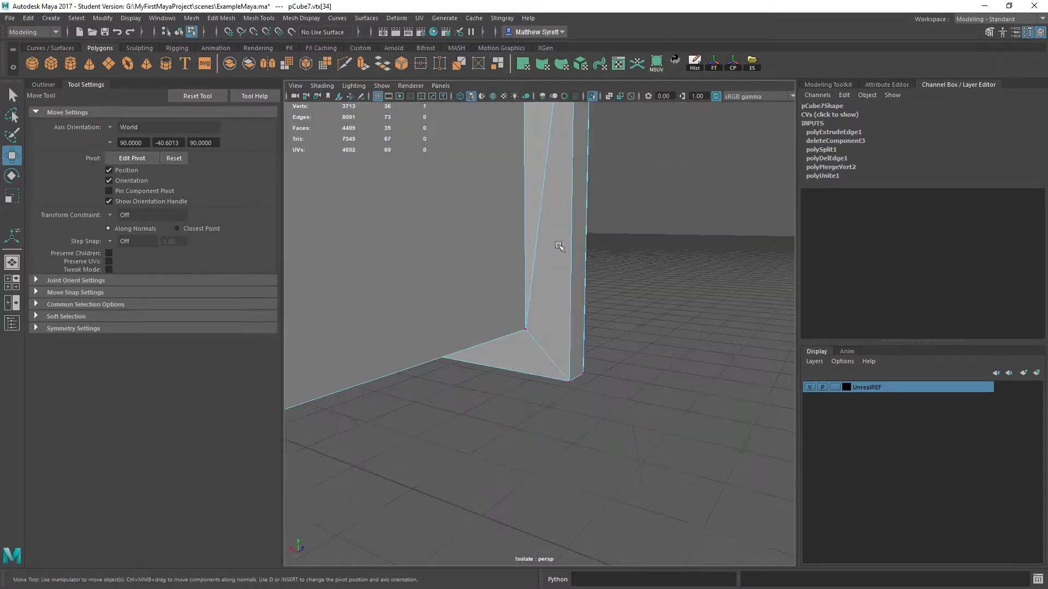
{"action": "middle_click_drag", "start_coordinate": [559, 248], "coordinate": [549, 281], "text": "alt"}
{"action": "left_click_drag", "start_coordinate": [549, 281], "coordinate": [507, 311], "text": "alt"}
{"action": "scroll", "coordinate": [507, 311], "scroll_direction": "down", "scroll_amount": 5}
{"action": "left_click_drag", "start_coordinate": [444, 206], "coordinate": [679, 511]}
- Snap the loose lower vertex of the extruded edge onto the side panel's lower corner vertex
{"action": "right_click_drag", "start_coordinate": [644, 382], "coordinate": [678, 287], "text": "shift"}
{"action": "scroll", "coordinate": [528, 324], "scroll_direction": "up", "scroll_amount": 3}
{"action": "left_click_drag", "start_coordinate": [528, 324], "coordinate": [587, 285], "text": "alt"}
{"action": "middle_click_drag", "start_coordinate": [565, 374], "coordinate": [549, 267], "text": "alt"}
{"action": "scroll", "coordinate": [540, 328], "scroll_direction": "up", "scroll_amount": 4}
{"action": "left_click_drag", "start_coordinate": [533, 369], "coordinate": [528, 436], "text": "alt"}
{"action": "left_click", "coordinate": [538, 409]}
{"action": "key", "text": "w"}
{"action": "key", "text": "v"}
{"action": "key", "text": "q"}
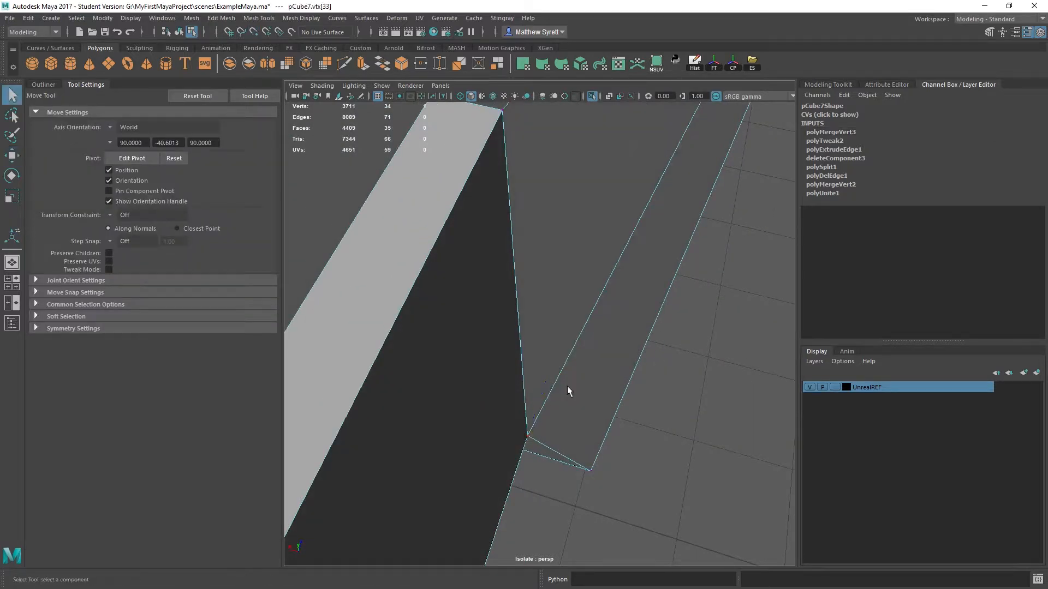
- Select the whole drawer's vertices again and merge the newly snapped lower vertex
{"action": "scroll", "coordinate": [568, 386], "scroll_direction": "down", "scroll_amount": 5}
{"action": "left_click_drag", "start_coordinate": [463, 233], "coordinate": [616, 433]}
{"action": "right_click_drag", "start_coordinate": [599, 433], "coordinate": [638, 304], "text": "shift"}
{"action": "scroll", "coordinate": [622, 298], "scroll_direction": "up", "scroll_amount": 5}
{"action": "left_click_drag", "start_coordinate": [622, 298], "coordinate": [558, 271], "text": "alt"}
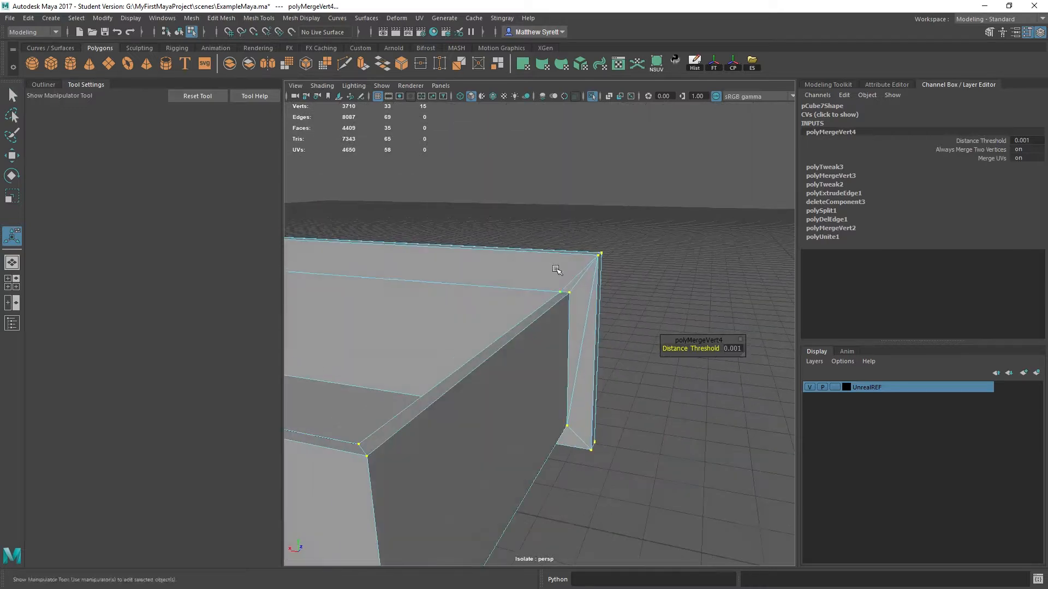
{"action": "right_click_drag", "start_coordinate": [553, 283], "coordinate": [563, 273]}
- Return the drawer to object mode and turn on wireframe on shaded
{"action": "left_click", "coordinate": [654, 277]}
{"action": "mouse_move", "coordinate": [655, 277]}
{"action": "left_mouse_down", "text": "alt"}
{"action": "mouse_move", "coordinate": [539, 299]}
{"action": "mouse_move", "coordinate": [493, 290]}
{"action": "mouse_move", "coordinate": [660, 323]}
{"action": "mouse_move", "coordinate": [609, 319]}
{"action": "mouse_move", "coordinate": [594, 299]}
{"action": "mouse_move", "coordinate": [568, 293]}
{"action": "mouse_move", "coordinate": [502, 304]}
{"action": "mouse_move", "coordinate": [382, 285]}
{"action": "left_mouse_up", "text": "alt"}
{"action": "left_click", "coordinate": [502, 288]}
{"action": "left_click", "coordinate": [494, 96]}
{"action": "left_click", "coordinate": [615, 296]}
- Select the drawer mesh and add it to the UnrealREF display layer
{"action": "right_click", "coordinate": [873, 385]}
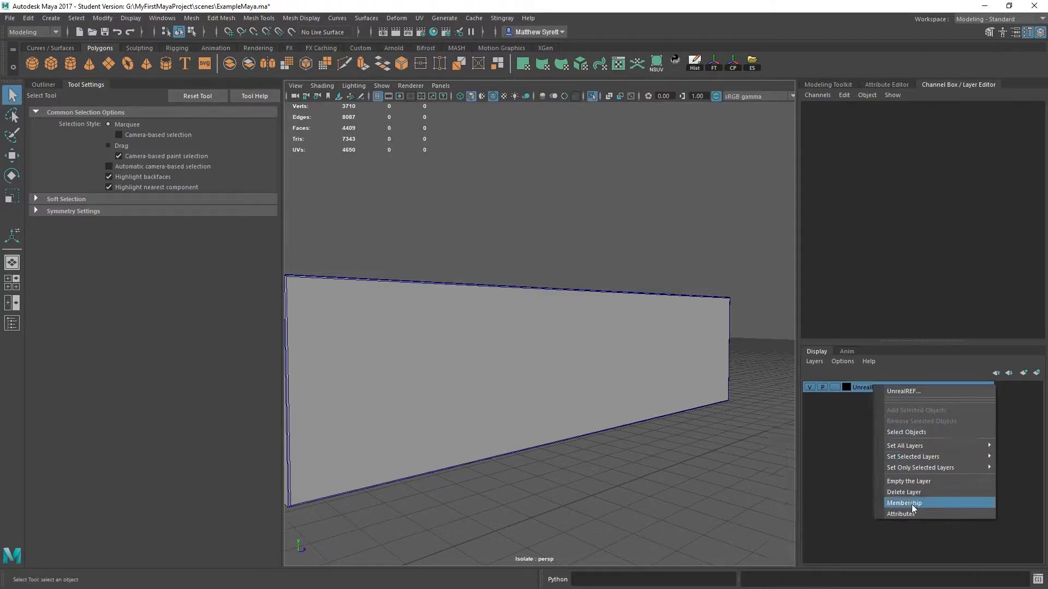
{"action": "left_click", "coordinate": [906, 432]}
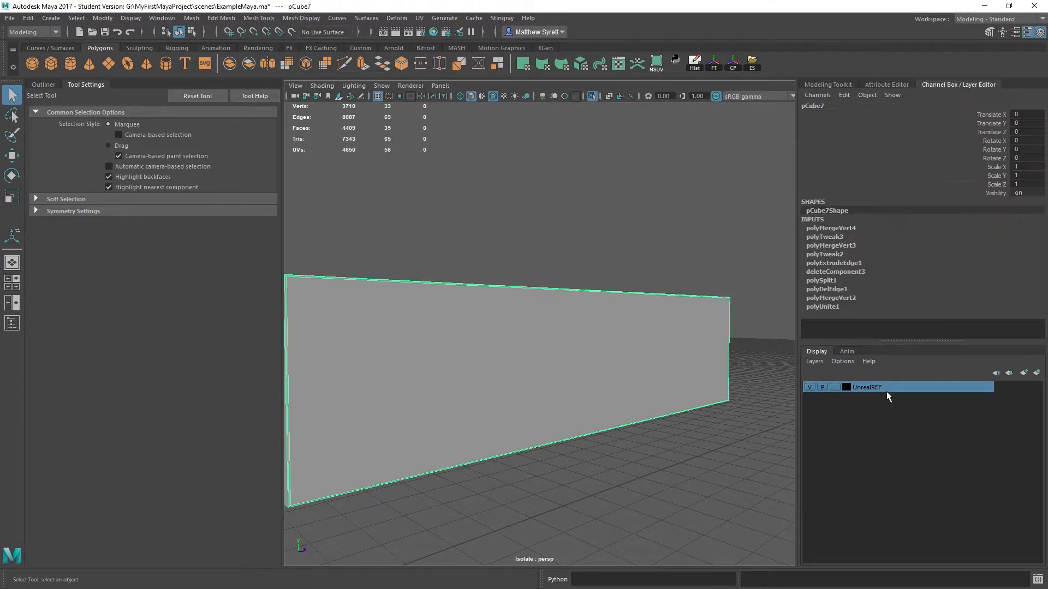
{"action": "right_click", "coordinate": [885, 387]}
{"action": "left_click", "coordinate": [922, 424]}
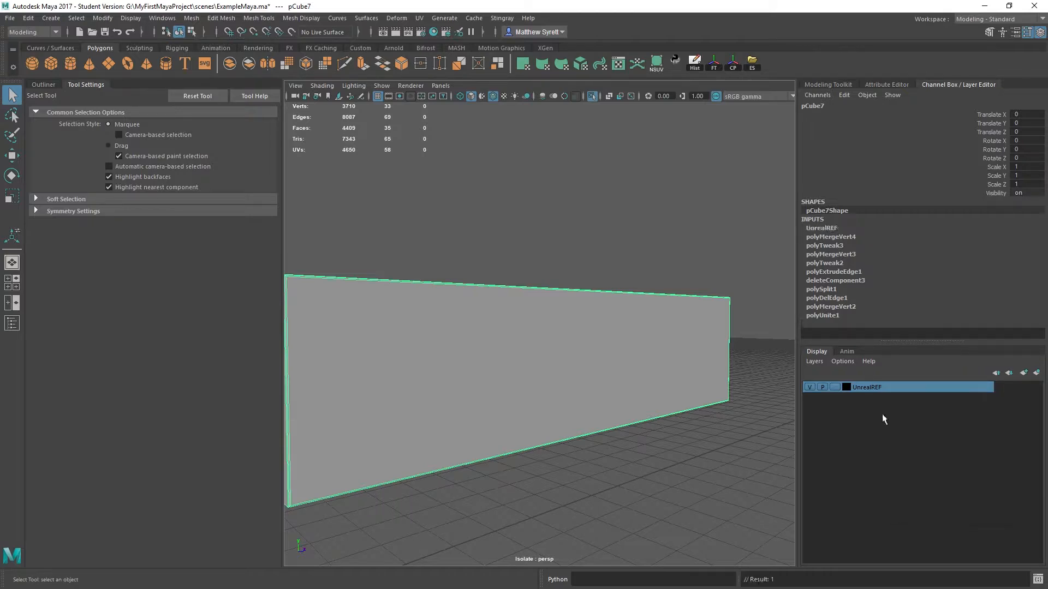
- Examine the drawer's interior walls, rim and corners from several angles
{"action": "left_click_drag", "start_coordinate": [696, 332], "coordinate": [383, 380], "text": "alt"}
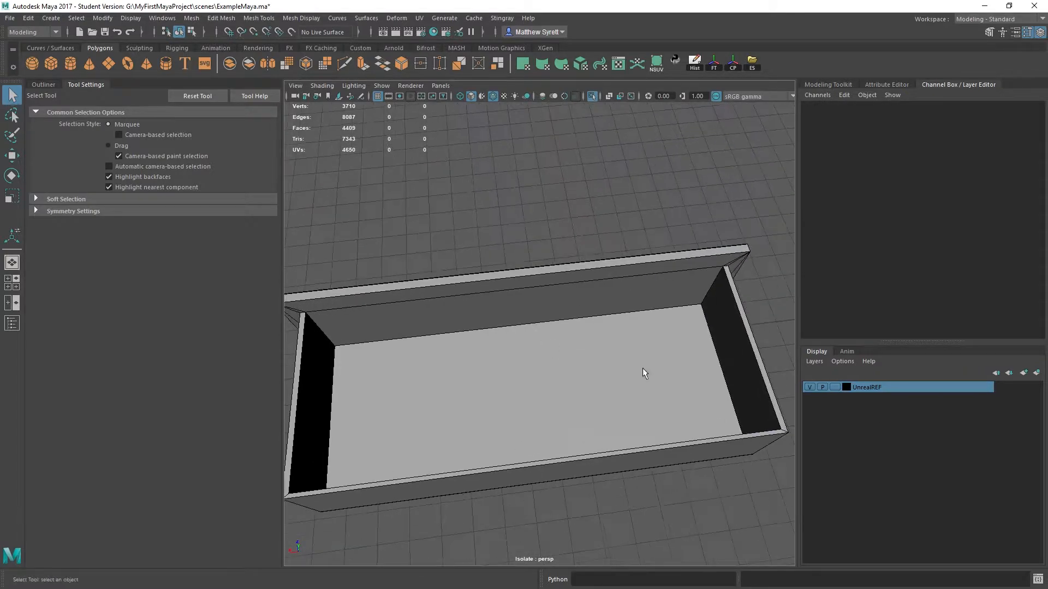
{"action": "left_click_drag", "start_coordinate": [643, 368], "coordinate": [546, 305], "text": "alt"}
{"action": "middle_click_drag", "start_coordinate": [546, 306], "coordinate": [480, 296], "text": "alt"}
{"action": "left_click_drag", "start_coordinate": [480, 297], "coordinate": [666, 327], "text": "alt"}
{"action": "left_click_drag", "start_coordinate": [424, 327], "coordinate": [623, 280], "text": "alt"}
{"action": "middle_click_drag", "start_coordinate": [623, 279], "coordinate": [529, 239], "text": "alt"}
{"action": "left_click_drag", "start_coordinate": [583, 271], "coordinate": [492, 317], "text": "alt"}
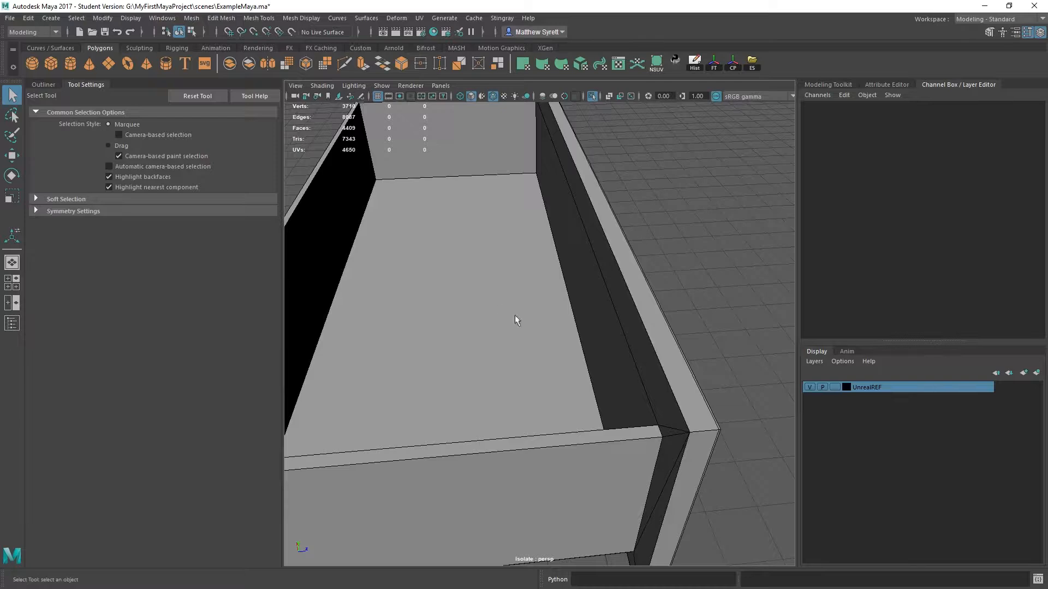
{"action": "left_click_drag", "start_coordinate": [566, 293], "coordinate": [515, 292], "text": "alt"}
{"action": "left_click_drag", "start_coordinate": [542, 249], "coordinate": [604, 181], "text": "alt"}
- Extract the inner face of the drawer's back wall as a separate surface
{"action": "left_click", "coordinate": [593, 203]}
{"action": "left_click_drag", "start_coordinate": [707, 295], "coordinate": [578, 254], "text": "alt"}
{"action": "left_click", "coordinate": [578, 254]}
{"action": "left_click_drag", "start_coordinate": [378, 287], "coordinate": [509, 244], "text": "alt"}
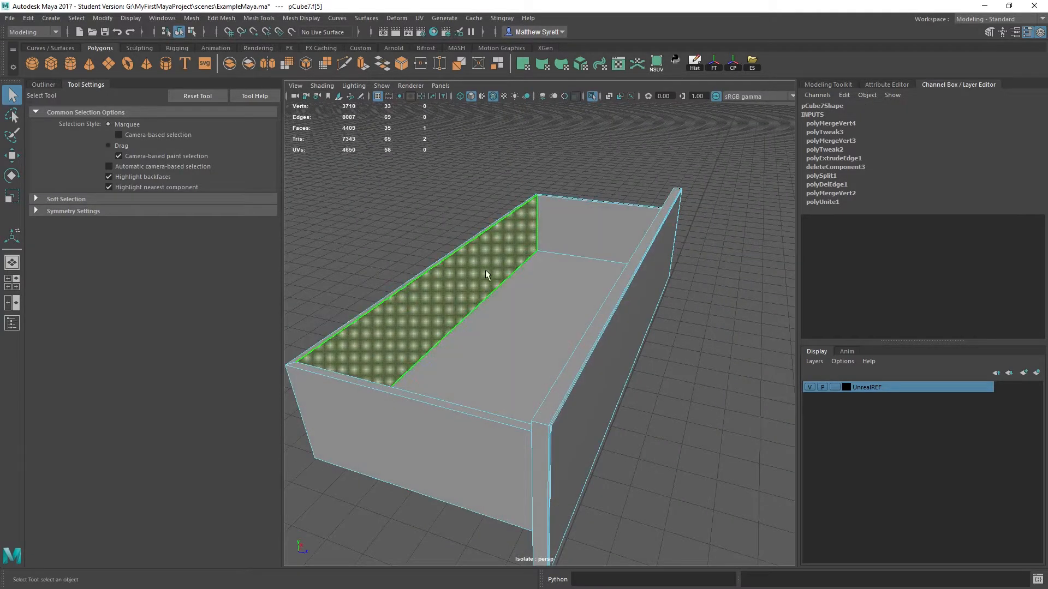
{"action": "left_click", "coordinate": [193, 20]}
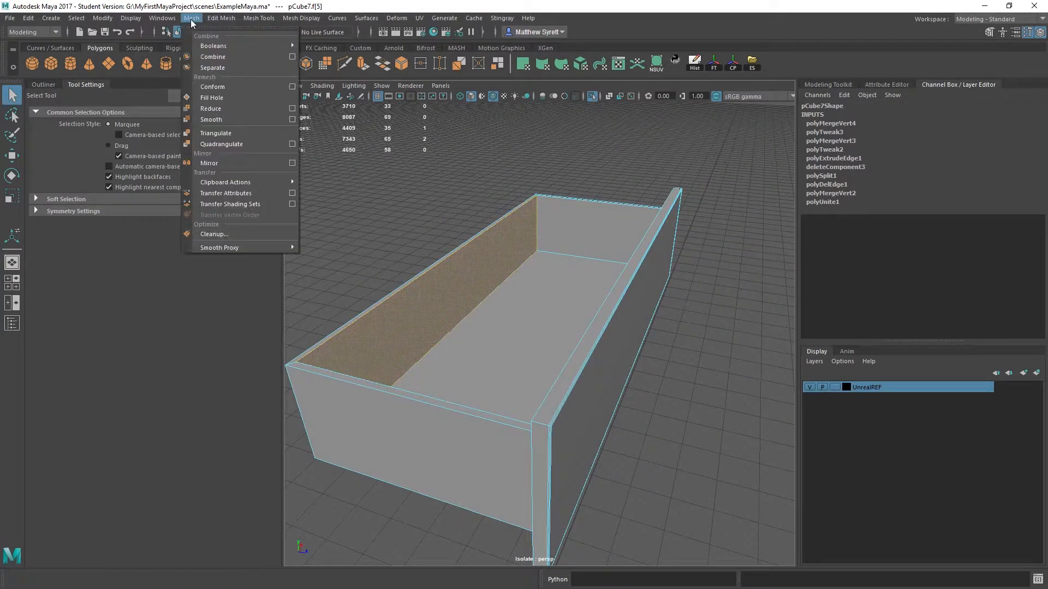
{"action": "right_click_drag", "start_coordinate": [479, 276], "coordinate": [475, 305]}
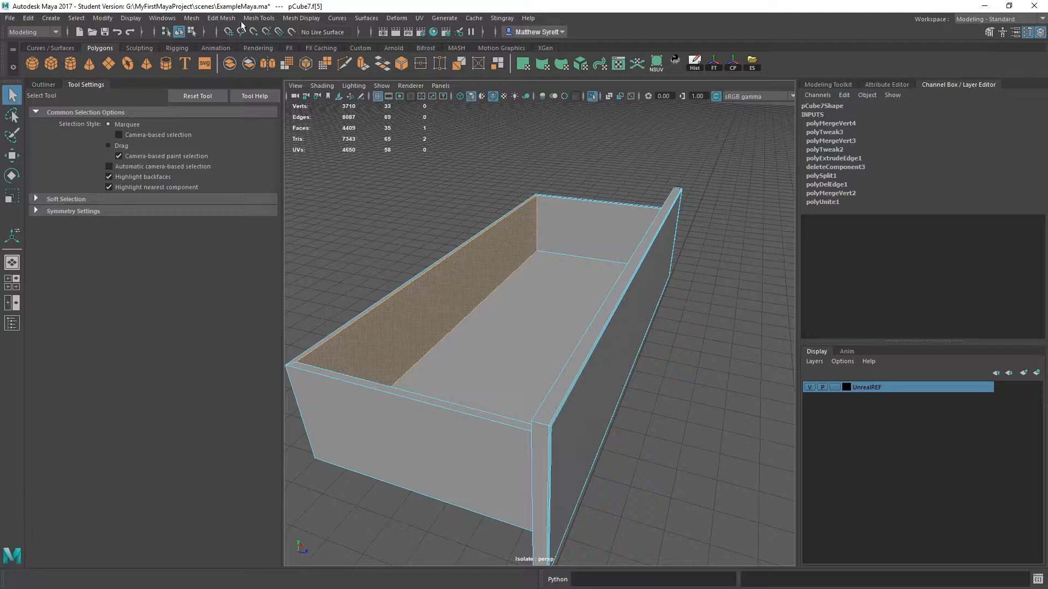
{"action": "left_click", "coordinate": [199, 20]}
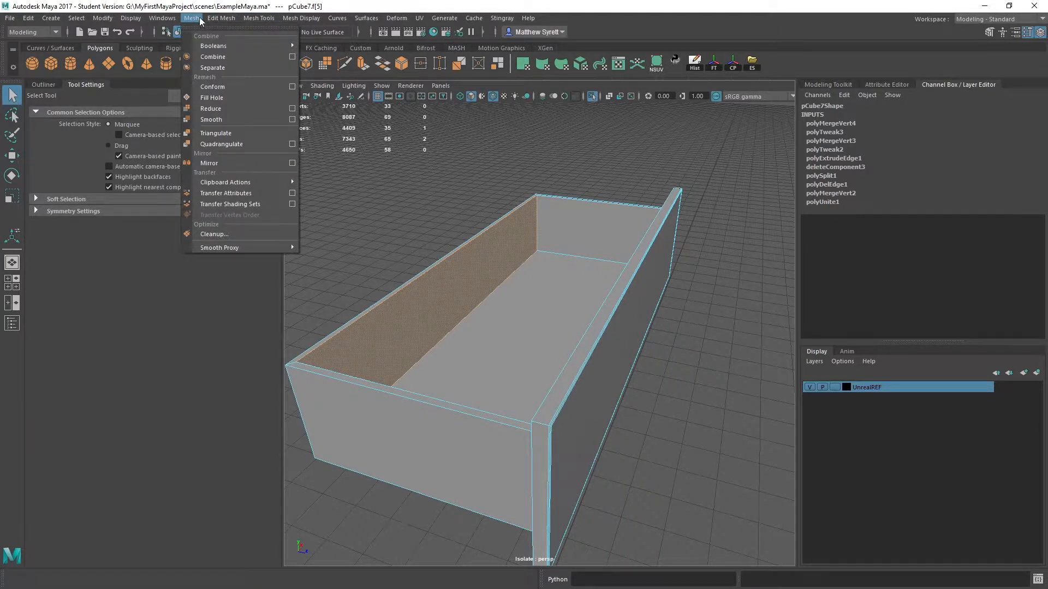
{"action": "mouse_move", "coordinate": [231, 18]}
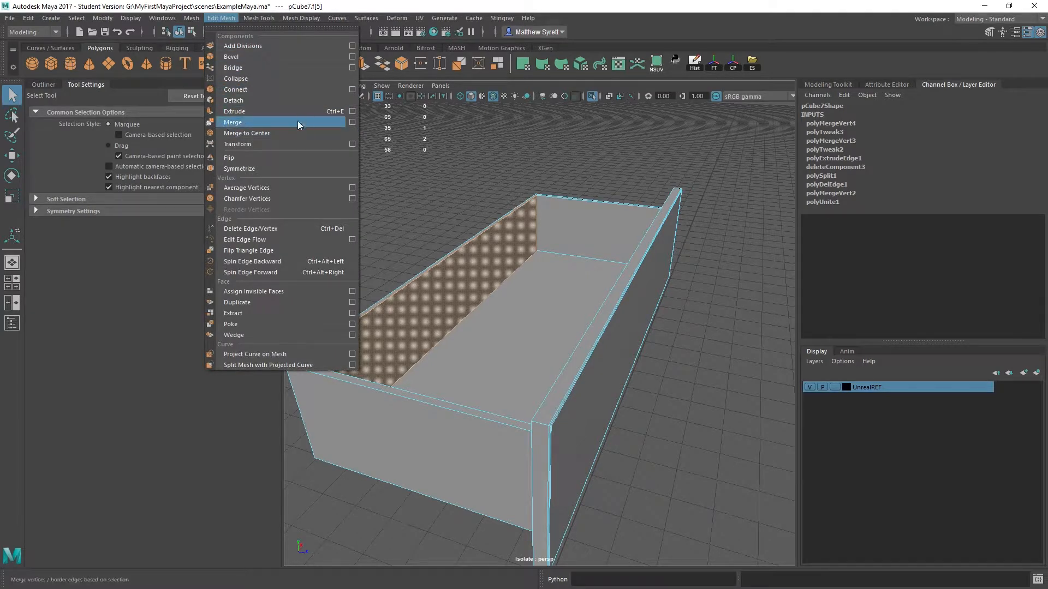
{"action": "left_click", "coordinate": [283, 312]}
- Delete the construction history of the extracted back wall surface and center its pivot
{"action": "middle_click_drag", "start_coordinate": [499, 258], "coordinate": [589, 256], "text": "alt"}
{"action": "key", "text": "q"}
{"action": "right_click_drag", "start_coordinate": [519, 294], "coordinate": [577, 245]}
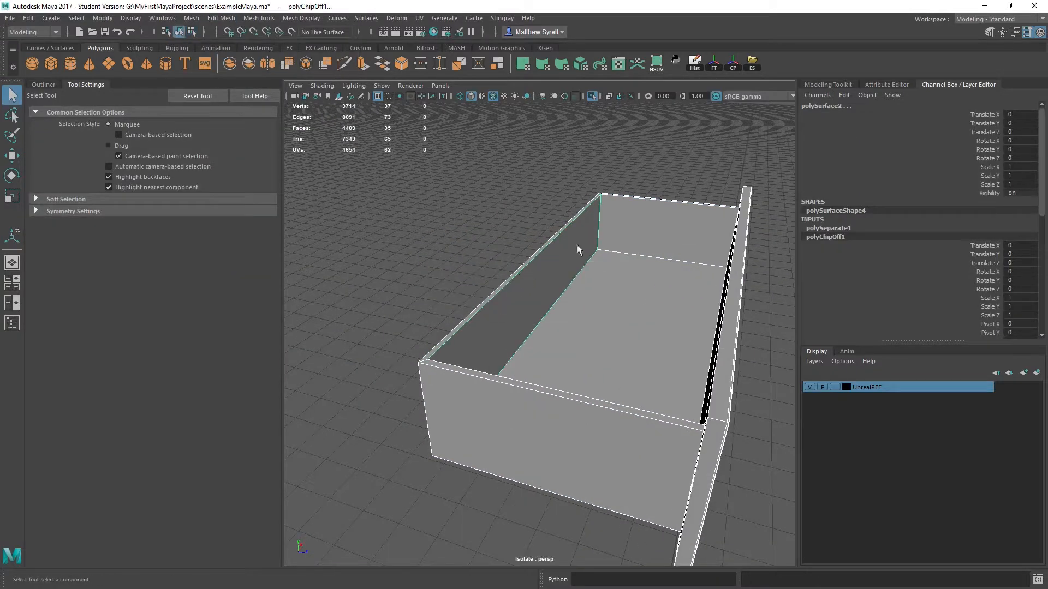
{"action": "left_click", "coordinate": [541, 267]}
{"action": "key", "text": "w"}
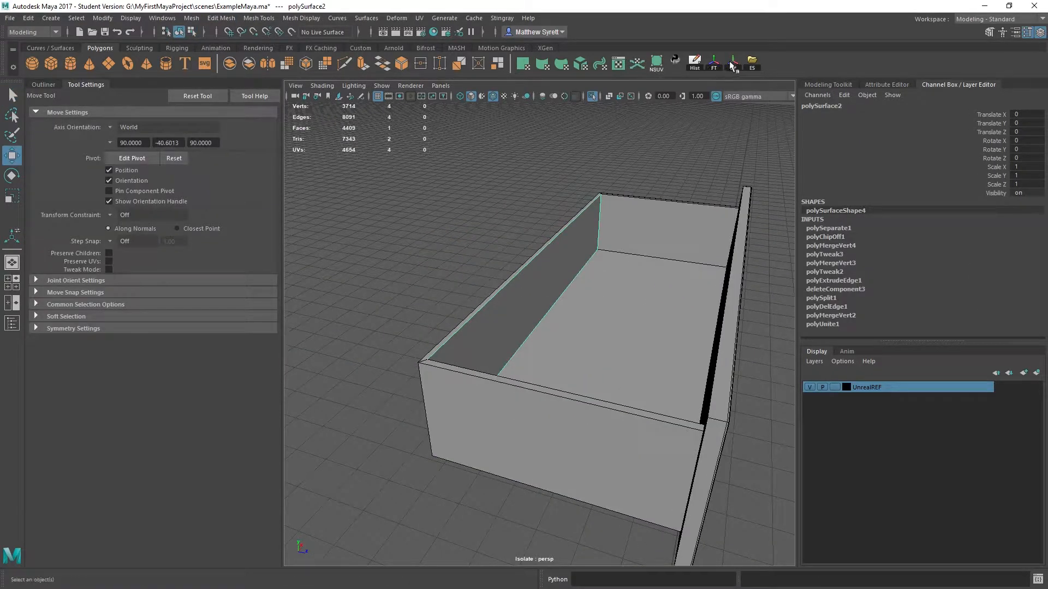
{"action": "left_click", "coordinate": [694, 66]}
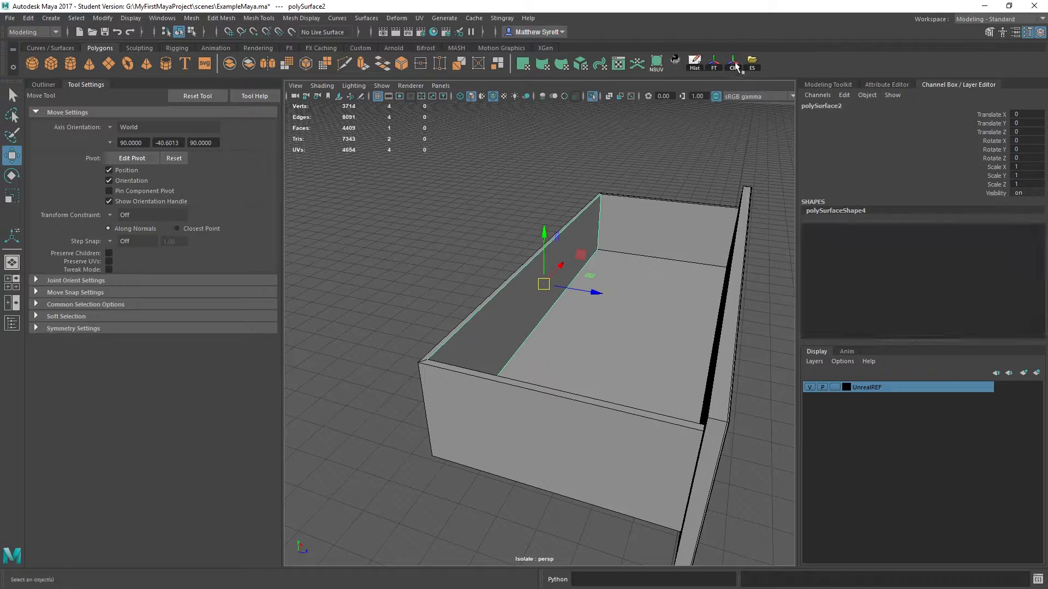
- Try moving the extracted wall surface along Z, then undo the move, the pivot centering and the history deletion
{"action": "left_click_drag", "start_coordinate": [591, 297], "coordinate": [546, 253]}
{"action": "key", "text": "ctrl+z"}
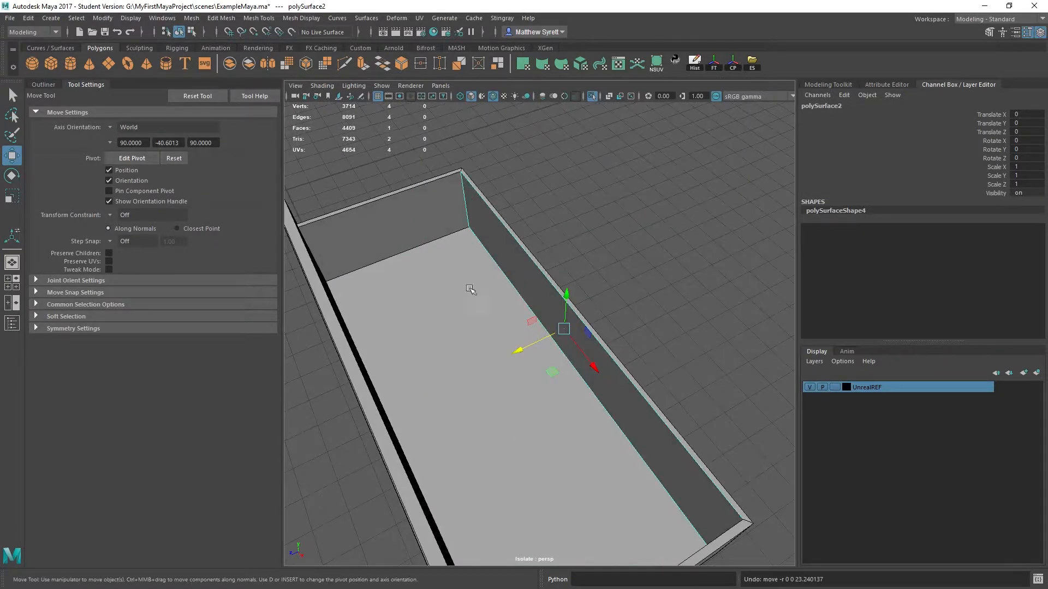
{"action": "key", "text": "ctrl+z"}
{"action": "left_click_drag", "start_coordinate": [470, 289], "coordinate": [497, 263], "text": "alt"}
{"action": "key", "text": "ctrl+z"}
{"action": "key", "text": "ctrl+z"}
- Undo the extraction of the back wall's inner face so the drawer is a single mesh again
{"action": "scroll", "coordinate": [522, 218], "scroll_direction": "down", "scroll_amount": 5}
{"action": "right_click_drag", "start_coordinate": [498, 263], "coordinate": [497, 292]}
{"action": "left_click", "coordinate": [507, 269]}
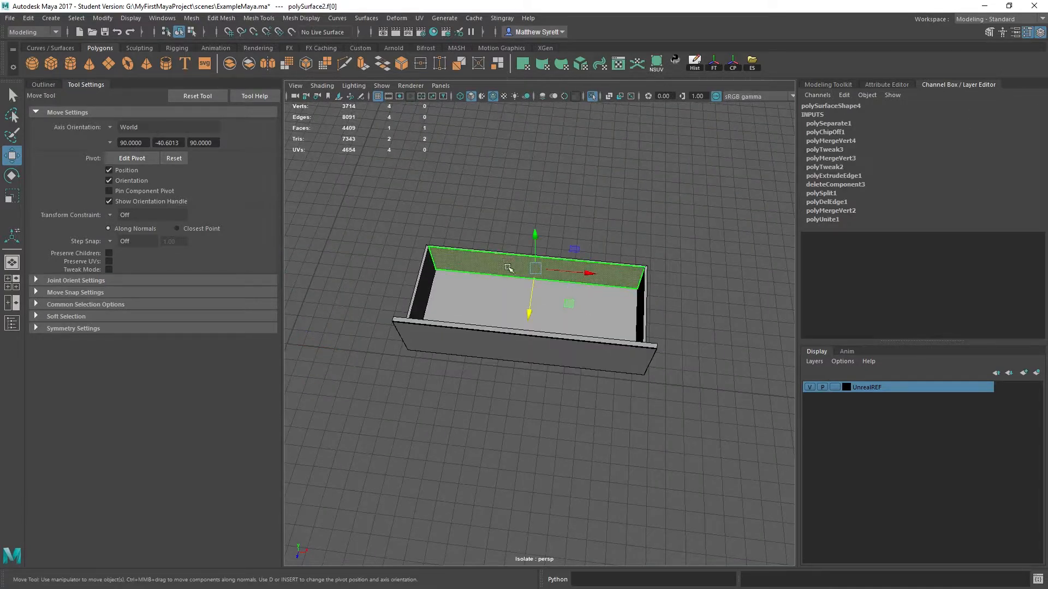
{"action": "key", "text": "ctrl+z"}
{"action": "key", "text": "ctrl+z"}
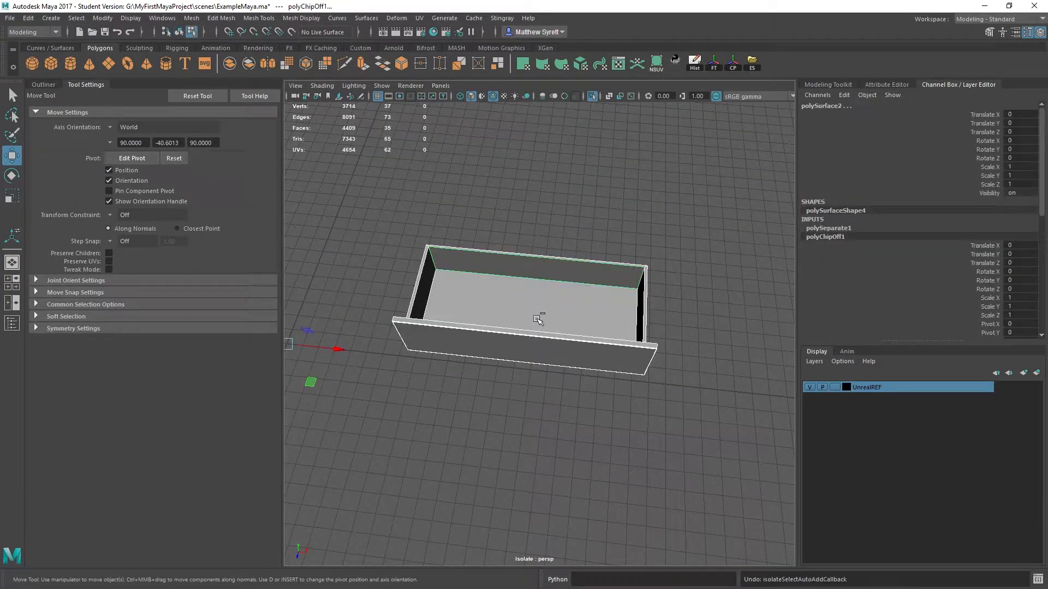
{"action": "key", "text": "ctrl+z"}
{"action": "key", "text": "ctrl+z"}
- Select all the drawer's faces, then deselect the box part to leave only the front panel's faces selected
{"action": "double_click", "coordinate": [600, 298]}
{"action": "left_click_drag", "start_coordinate": [601, 322], "coordinate": [507, 316], "text": "alt"}
{"action": "scroll", "coordinate": [507, 316], "scroll_direction": "up", "scroll_amount": 5}
{"action": "left_click_drag", "start_coordinate": [464, 243], "coordinate": [640, 287], "text": "alt"}
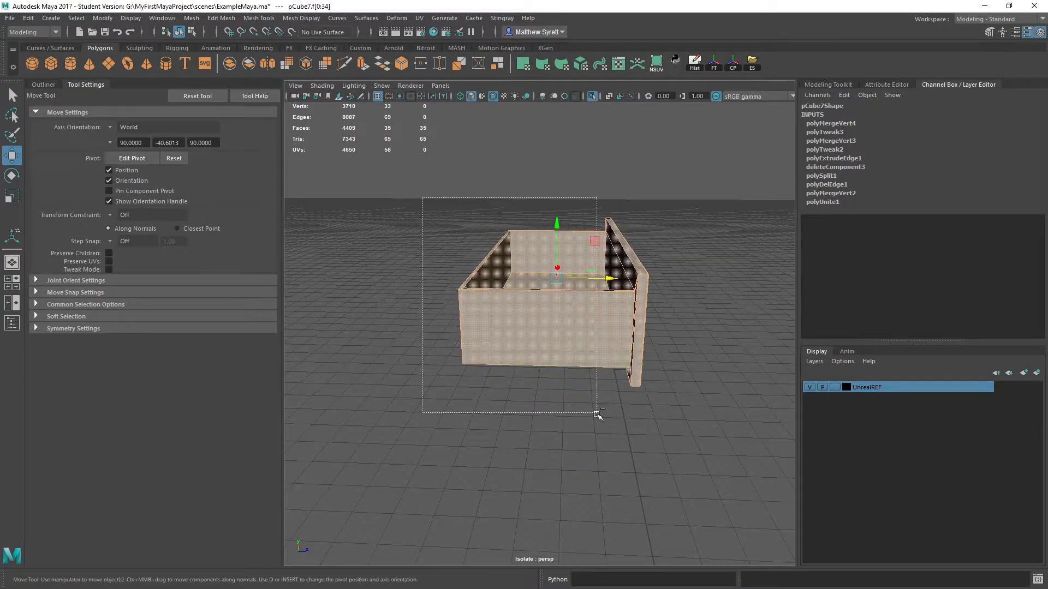
{"action": "left_click_drag", "start_coordinate": [596, 414], "coordinate": [597, 414], "text": "ctrl"}
{"action": "left_click_drag", "start_coordinate": [535, 265], "coordinate": [572, 264], "text": "alt"}
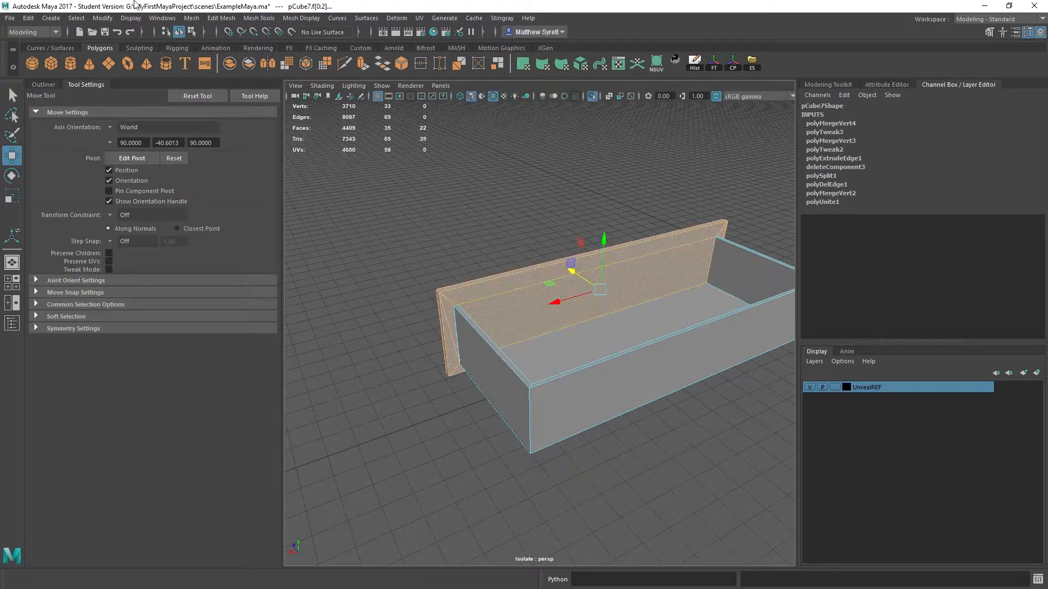
{"action": "left_click", "coordinate": [196, 19]}
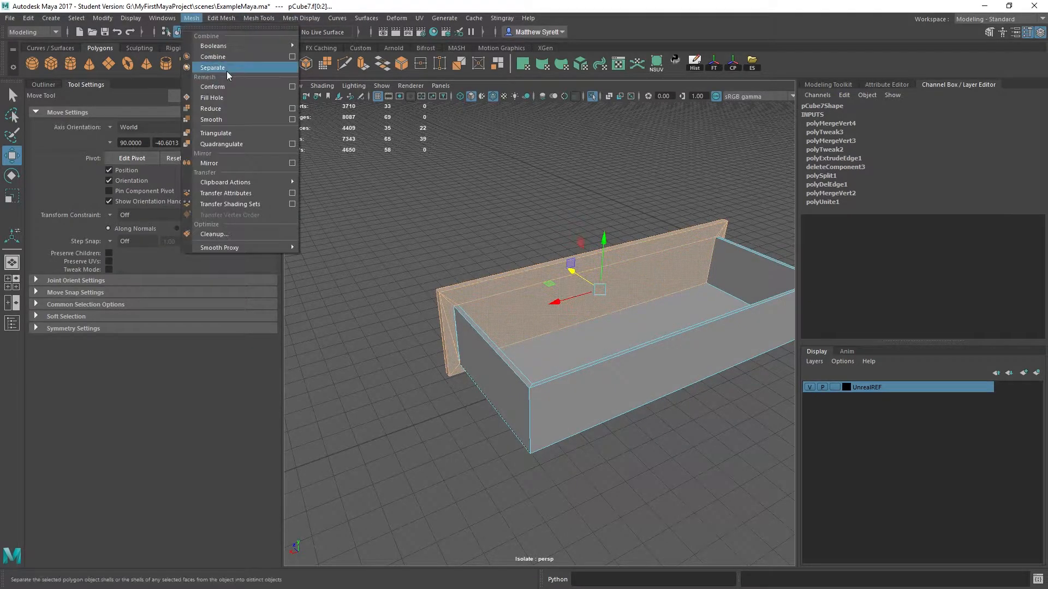
{"action": "middle_click_drag", "start_coordinate": [381, 202], "coordinate": [529, 202], "text": "alt"}
- Create a polygon cube at the origin and scale it uniformly to about 54.94
{"action": "left_click", "coordinate": [51, 64]}
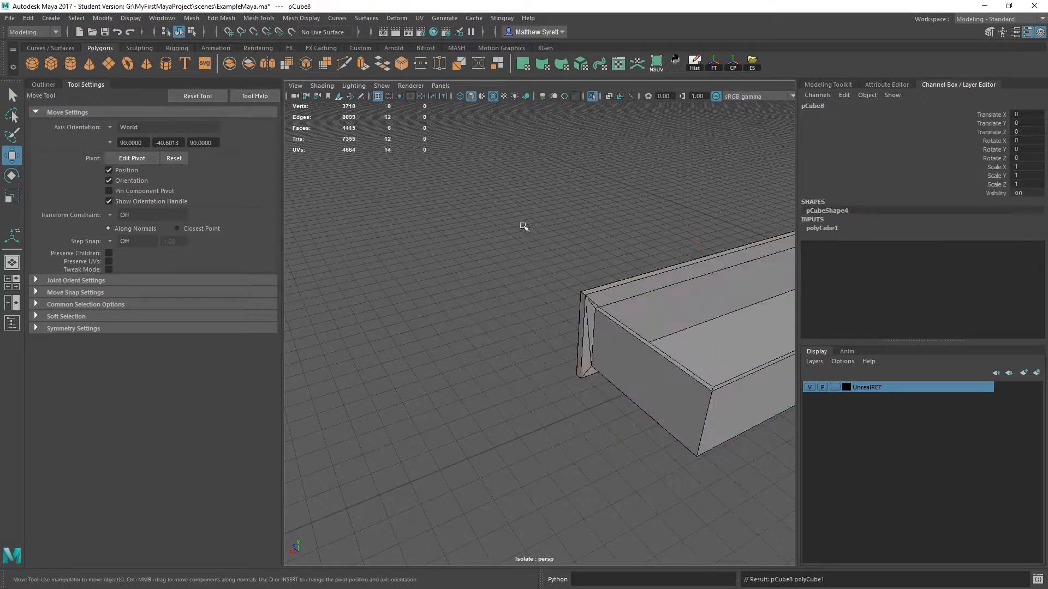
{"action": "left_click_drag", "start_coordinate": [521, 225], "coordinate": [583, 230], "text": "alt"}
{"action": "middle_click_drag", "start_coordinate": [583, 231], "coordinate": [763, 240], "text": "alt"}
{"action": "left_click_drag", "start_coordinate": [404, 222], "coordinate": [584, 213], "text": "alt"}
{"action": "key", "text": "r"}
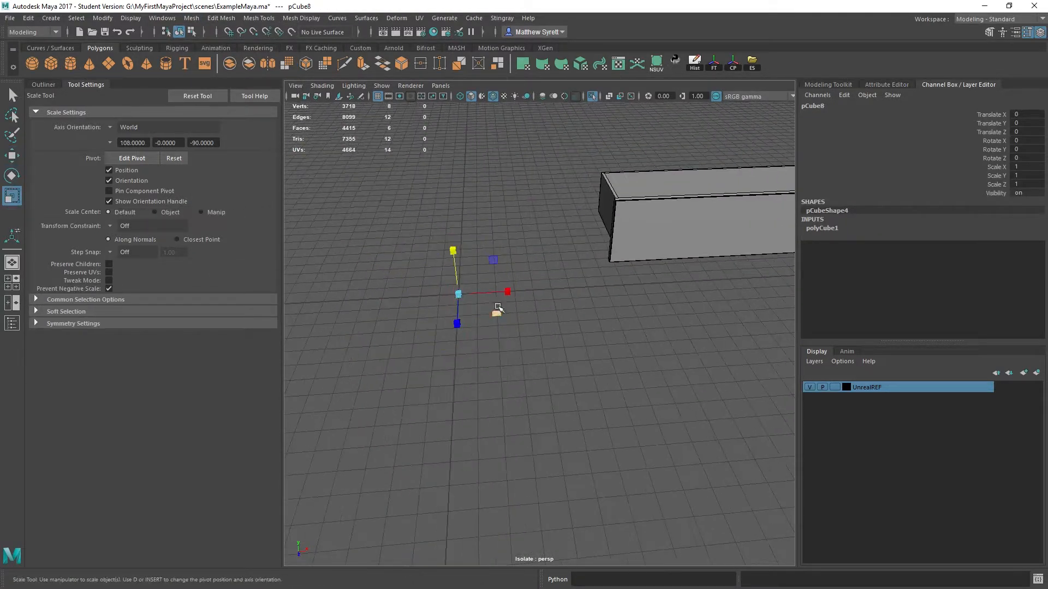
{"action": "left_click_drag", "start_coordinate": [455, 294], "coordinate": [619, 287]}
- Duplicate the cube, offset the copy sideways along X and combine both cubes into one mesh
{"action": "key", "text": "ctrl+d"}
{"action": "key", "text": "w"}
{"action": "left_click", "coordinate": [474, 255], "text": "shift"}
{"action": "right_click_drag", "start_coordinate": [474, 254], "coordinate": [470, 350], "text": "shift"}
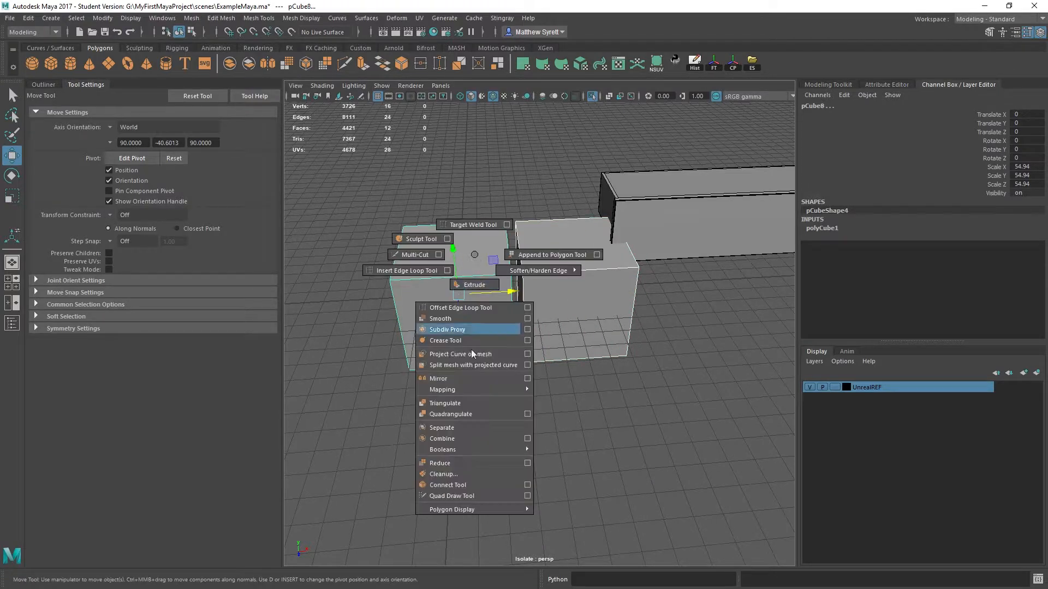
{"action": "right_click_drag", "start_coordinate": [454, 441], "coordinate": [454, 441], "text": "shift"}
- Raise the combined cubes to about 13.18 in Y and separate them into individual objects
{"action": "left_click_drag", "start_coordinate": [491, 284], "coordinate": [546, 262], "text": "alt"}
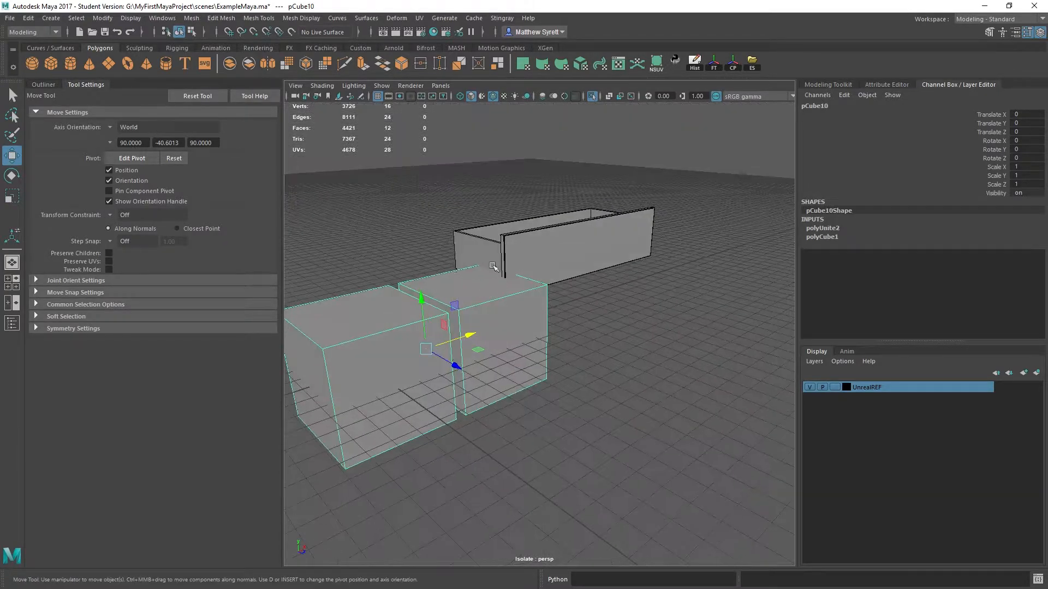
{"action": "left_click_drag", "start_coordinate": [412, 293], "coordinate": [434, 279]}
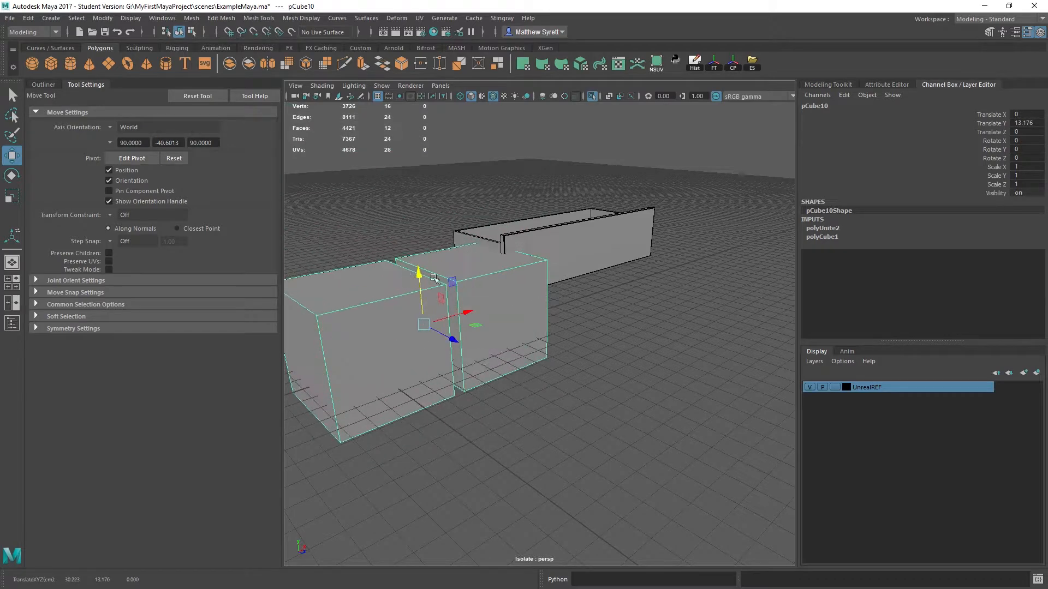
{"action": "left_click", "coordinate": [191, 18]}
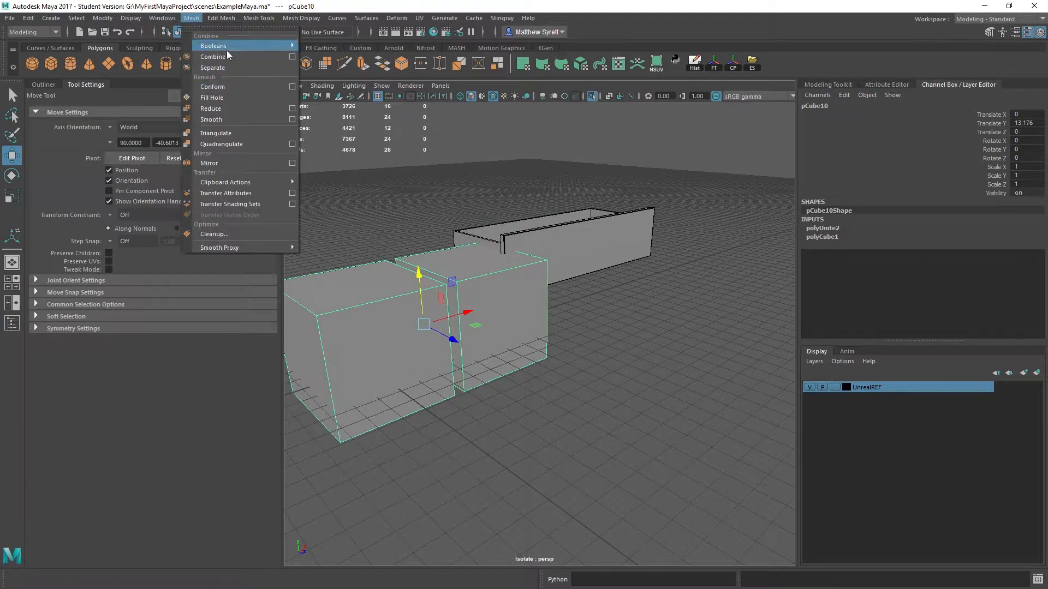
{"action": "left_click", "coordinate": [220, 69]}
{"action": "left_click_drag", "start_coordinate": [617, 243], "coordinate": [558, 254], "text": "alt"}
{"action": "left_click", "coordinate": [480, 297], "text": "shift"}
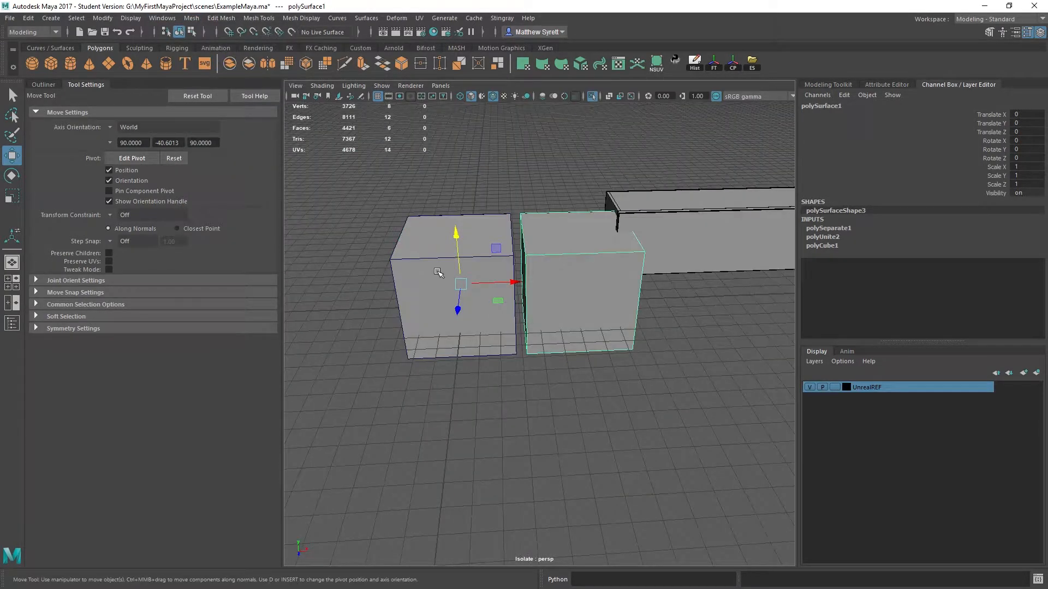
{"action": "left_click", "coordinate": [438, 272]}
{"action": "left_click", "coordinate": [574, 319]}
- Delete both example cubes beside the drawer
{"action": "middle_click_drag", "start_coordinate": [678, 261], "coordinate": [462, 295], "text": "alt"}
{"action": "left_click", "coordinate": [518, 266]}
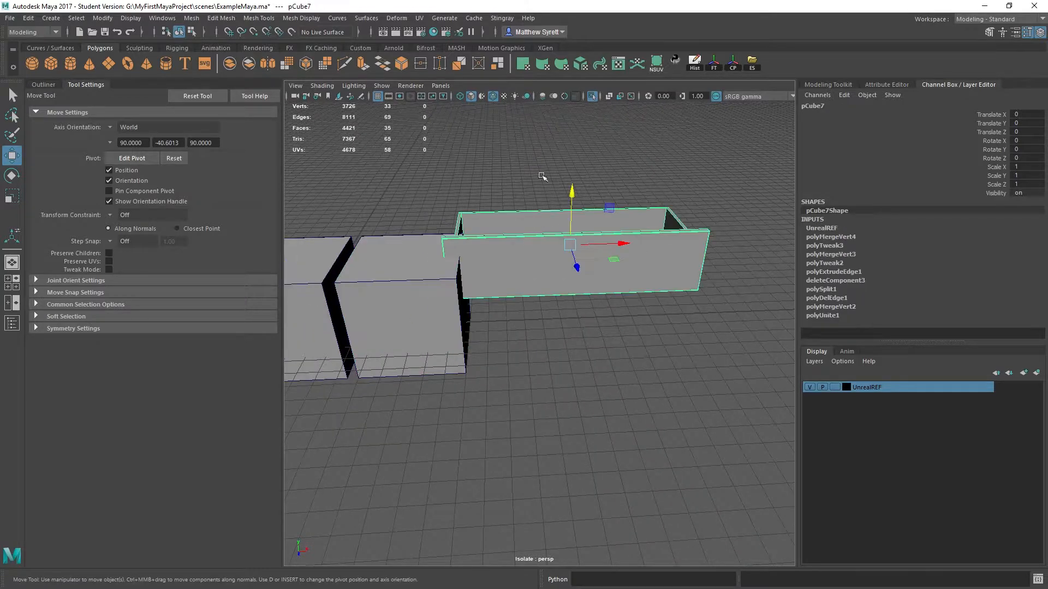
{"action": "left_click_drag", "start_coordinate": [542, 176], "coordinate": [564, 309], "text": "alt"}
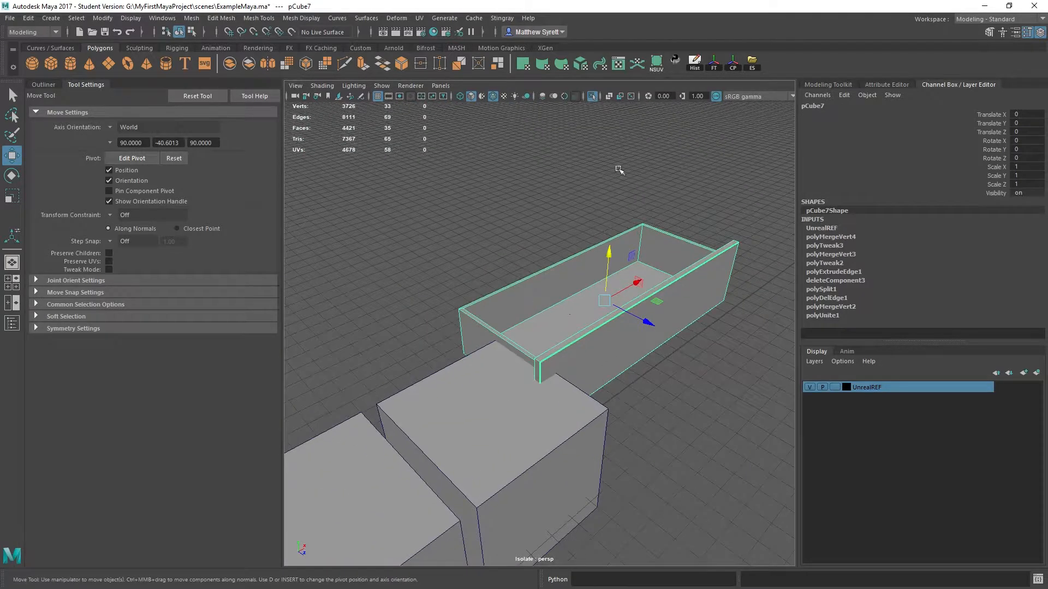
{"action": "left_click", "coordinate": [507, 441]}
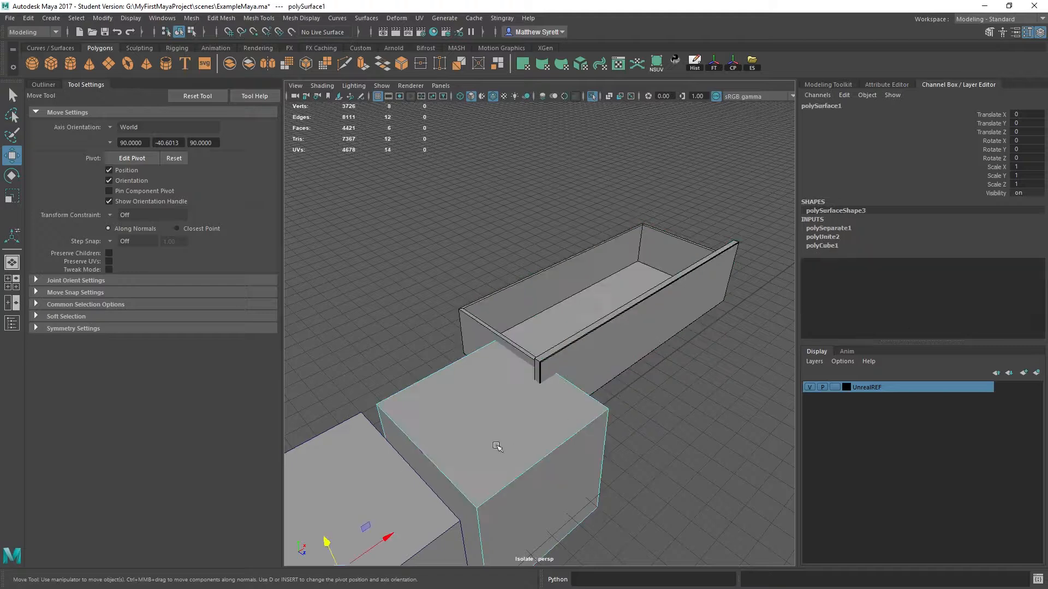
{"action": "key", "text": "Delete"}
{"action": "left_click", "coordinate": [398, 491]}
{"action": "key", "text": "Delete"}
- Select the faces of the drawer's front panel and inspect where the panel meets the box
{"action": "left_click", "coordinate": [598, 285]}
{"action": "right_click_drag", "start_coordinate": [599, 285], "coordinate": [594, 307]}
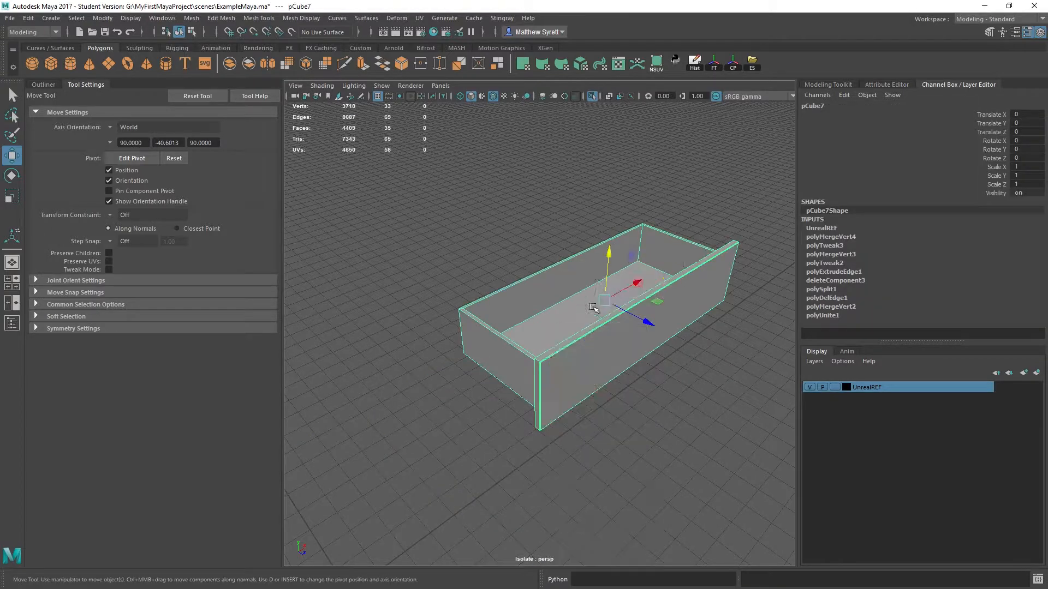
{"action": "double_click", "coordinate": [578, 352]}
{"action": "mouse_move", "coordinate": [575, 357]}
{"action": "left_mouse_down", "text": "alt"}
{"action": "mouse_move", "coordinate": [671, 332]}
{"action": "mouse_move", "coordinate": [577, 355]}
{"action": "left_mouse_up", "text": "alt"}
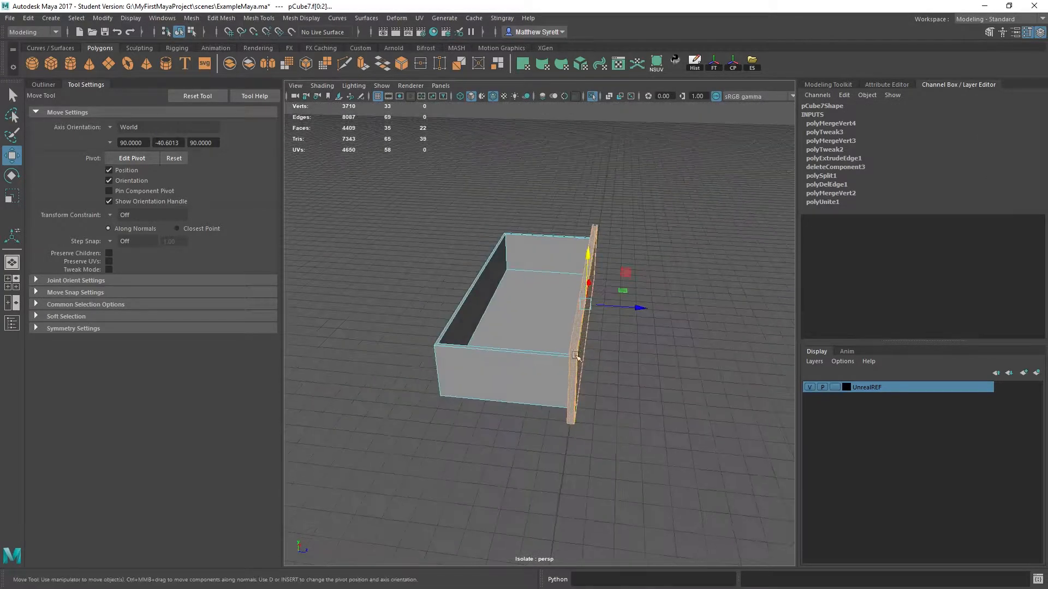
{"action": "mouse_move", "coordinate": [641, 358]}
{"action": "left_mouse_down", "text": "alt"}
{"action": "mouse_move", "coordinate": [584, 349]}
{"action": "mouse_move", "coordinate": [568, 358]}
{"action": "left_mouse_up", "text": "alt"}
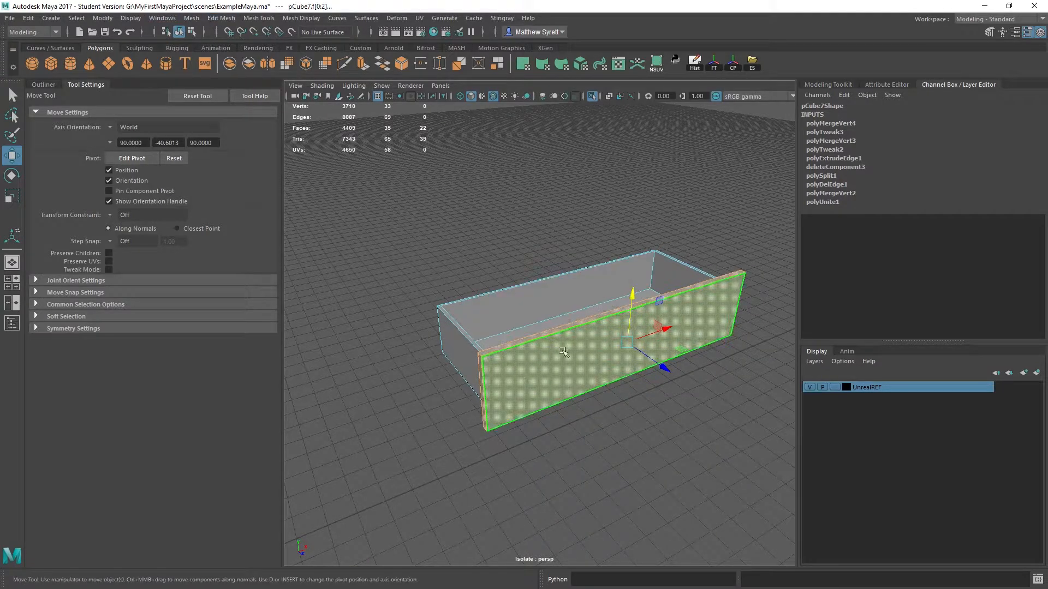
{"action": "mouse_move", "coordinate": [562, 351]}
{"action": "left_mouse_down", "text": "alt"}
{"action": "mouse_move", "coordinate": [708, 306]}
{"action": "mouse_move", "coordinate": [621, 347]}
{"action": "mouse_move", "coordinate": [549, 356]}
{"action": "left_mouse_up", "text": "alt"}
- Reduce a full face selection of the drawer to the front panel and extract those faces as a separate mesh
{"action": "left_click", "coordinate": [545, 359], "text": "shift"}
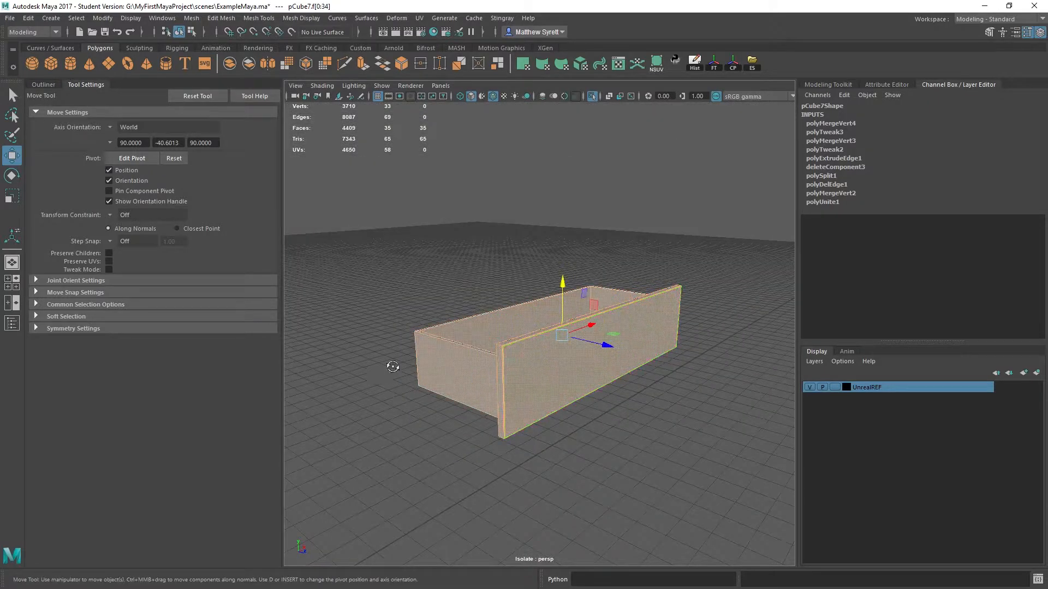
{"action": "left_click_drag", "start_coordinate": [392, 366], "coordinate": [460, 370], "text": "alt"}
{"action": "middle_click_drag", "start_coordinate": [461, 371], "coordinate": [507, 351], "text": "alt"}
{"action": "left_click_drag", "start_coordinate": [508, 351], "coordinate": [498, 350], "text": "alt"}
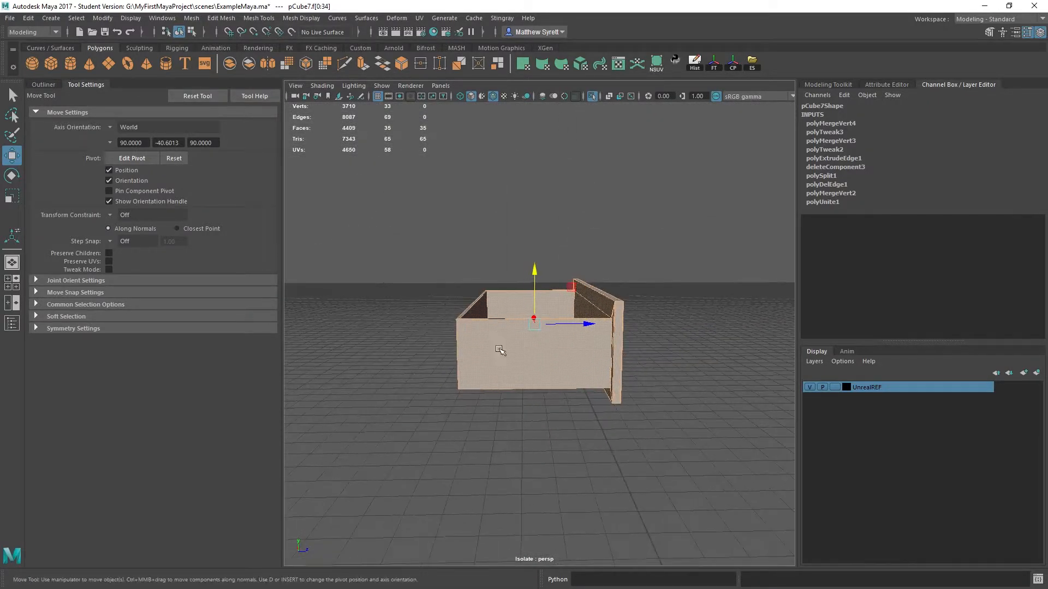
{"action": "left_click_drag", "start_coordinate": [496, 452], "coordinate": [549, 560], "text": "ctrl"}
{"action": "left_click_drag", "start_coordinate": [566, 215], "coordinate": [545, 243], "text": "alt"}
{"action": "left_click_drag", "start_coordinate": [467, 210], "coordinate": [489, 229], "text": "alt"}
{"action": "left_click", "coordinate": [221, 18]}
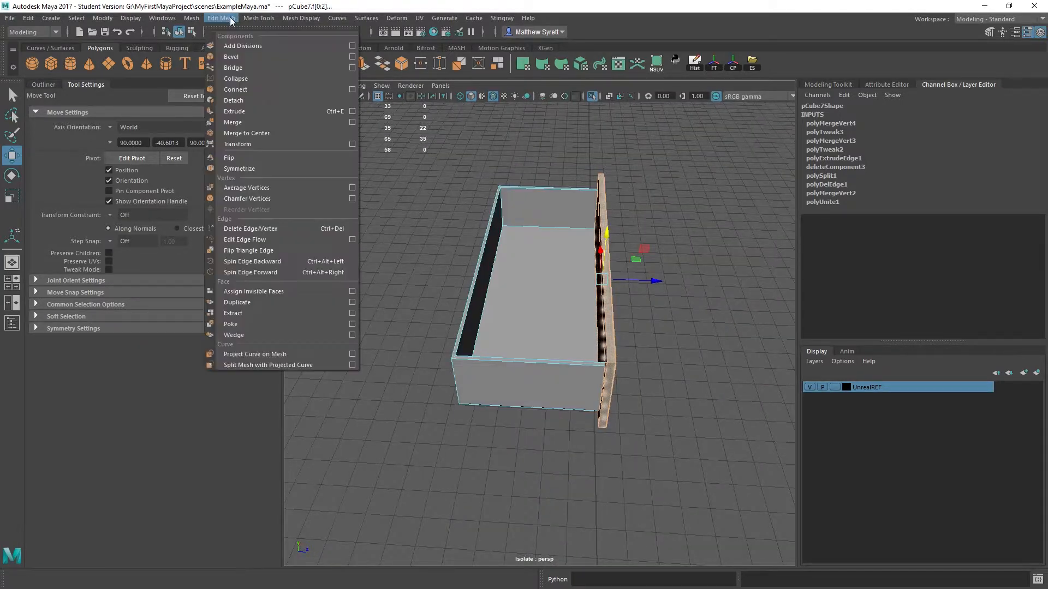
{"action": "left_click", "coordinate": [266, 313]}
- Center the extracted front panel's pivot and move the panel away from the drawer to 64.29 along Z
{"action": "right_click_drag", "start_coordinate": [535, 237], "coordinate": [586, 221]}
{"action": "left_click", "coordinate": [585, 243]}
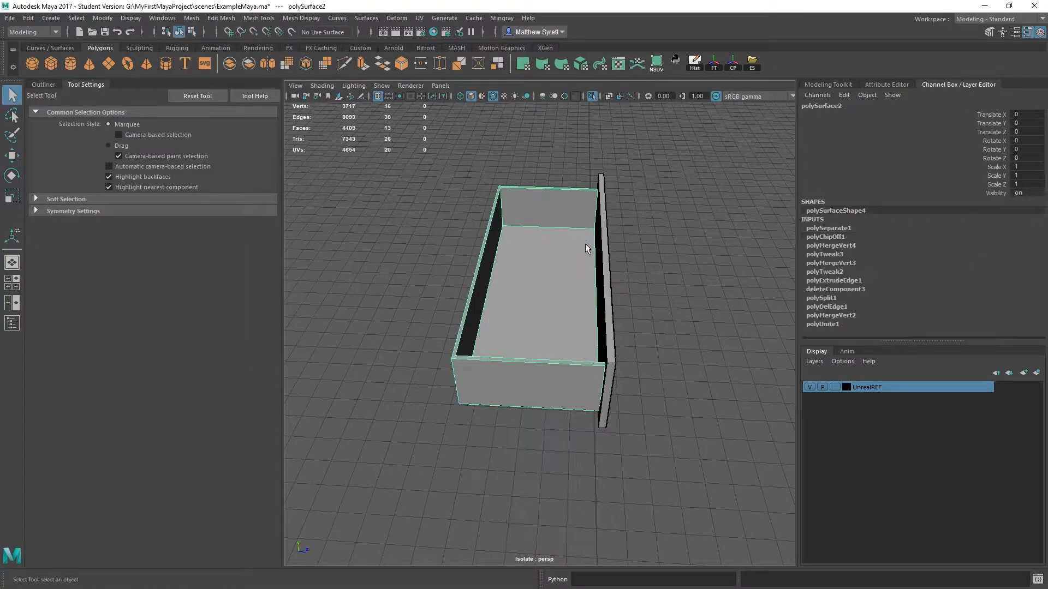
{"action": "left_click", "coordinate": [602, 264]}
{"action": "left_click_drag", "start_coordinate": [627, 311], "coordinate": [487, 303], "text": "alt"}
{"action": "key", "text": "w"}
{"action": "left_click", "coordinate": [733, 66]}
{"action": "left_click_drag", "start_coordinate": [551, 285], "coordinate": [549, 399], "text": "alt"}
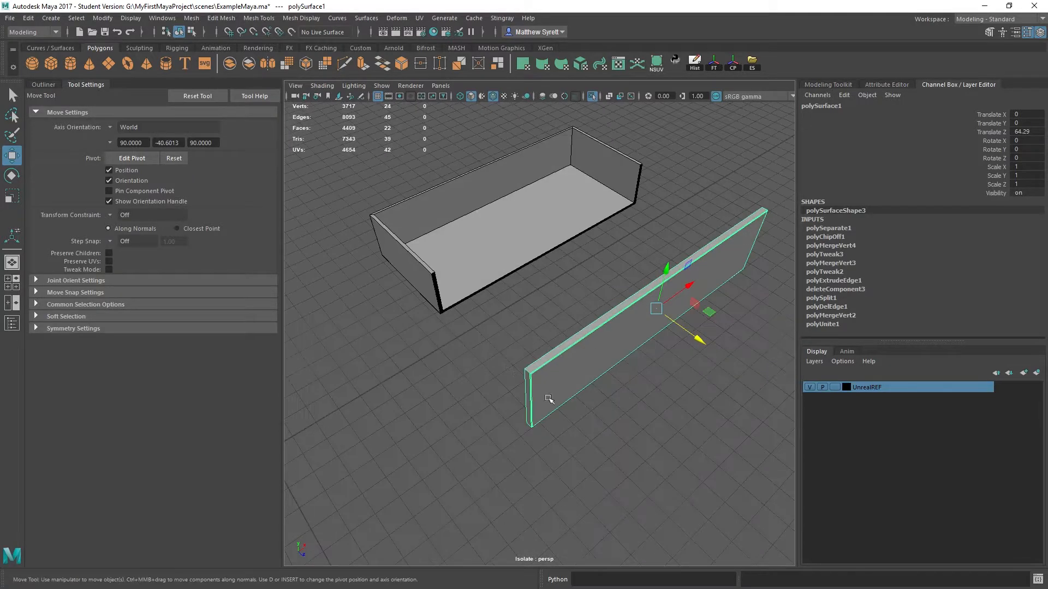
{"action": "mouse_move", "coordinate": [619, 355]}
{"action": "left_mouse_down", "text": "alt"}
{"action": "mouse_move", "coordinate": [533, 300]}
{"action": "mouse_move", "coordinate": [650, 342]}
{"action": "mouse_move", "coordinate": [617, 370]}
{"action": "left_mouse_up", "text": "alt"}
{"action": "left_click_drag", "start_coordinate": [603, 228], "coordinate": [651, 256], "text": "alt"}
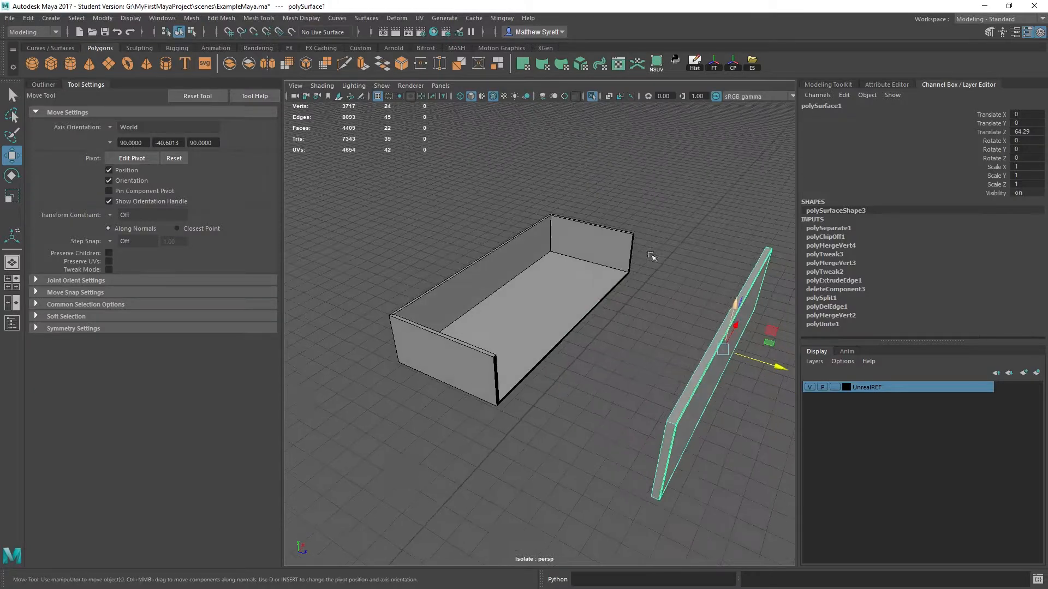
- Undo the front panel's move, its pivot centering and its extraction from the drawer
{"action": "key", "text": "ctrl+z"}
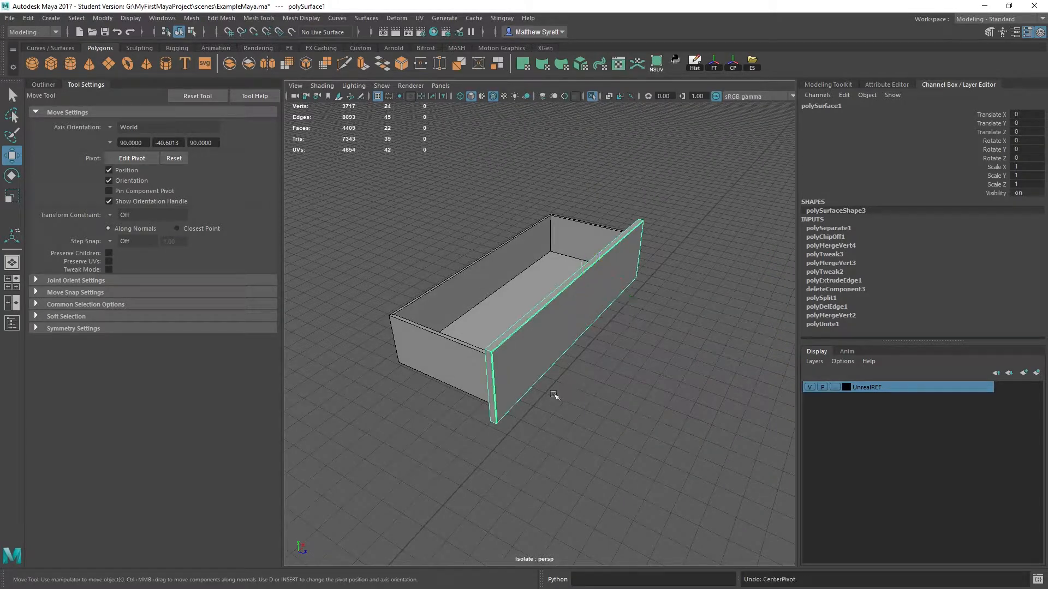
{"action": "left_click_drag", "start_coordinate": [554, 395], "coordinate": [570, 375], "text": "alt"}
{"action": "key", "text": "ctrl+z"}
{"action": "key", "text": "ctrl+z"}
{"action": "left_click", "coordinate": [611, 359]}
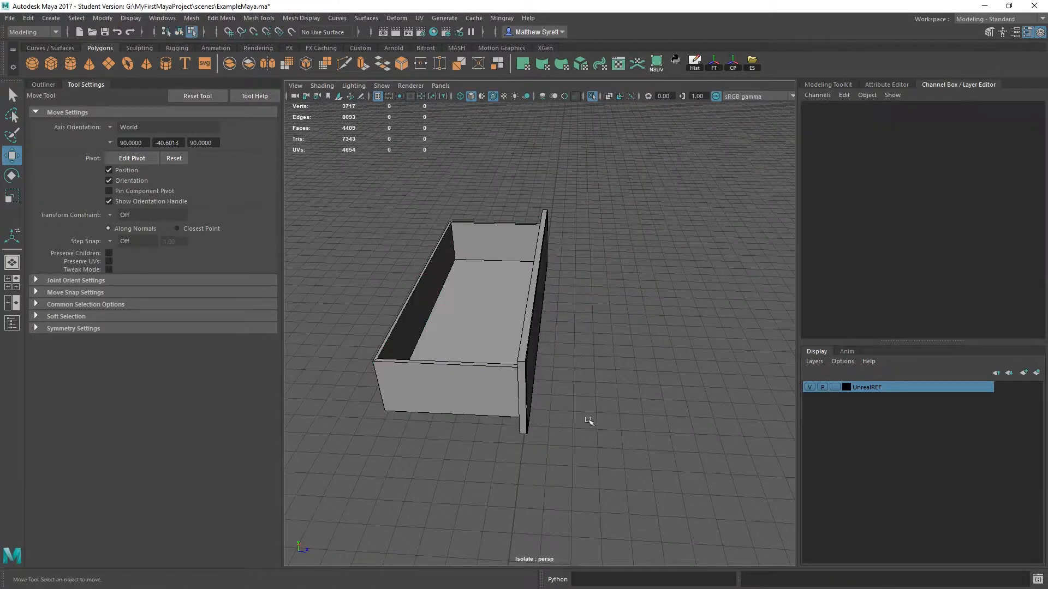
{"action": "left_click_drag", "start_coordinate": [589, 420], "coordinate": [673, 395], "text": "alt"}
{"action": "double_click", "coordinate": [502, 346]}
{"action": "key", "text": "ctrl+z"}
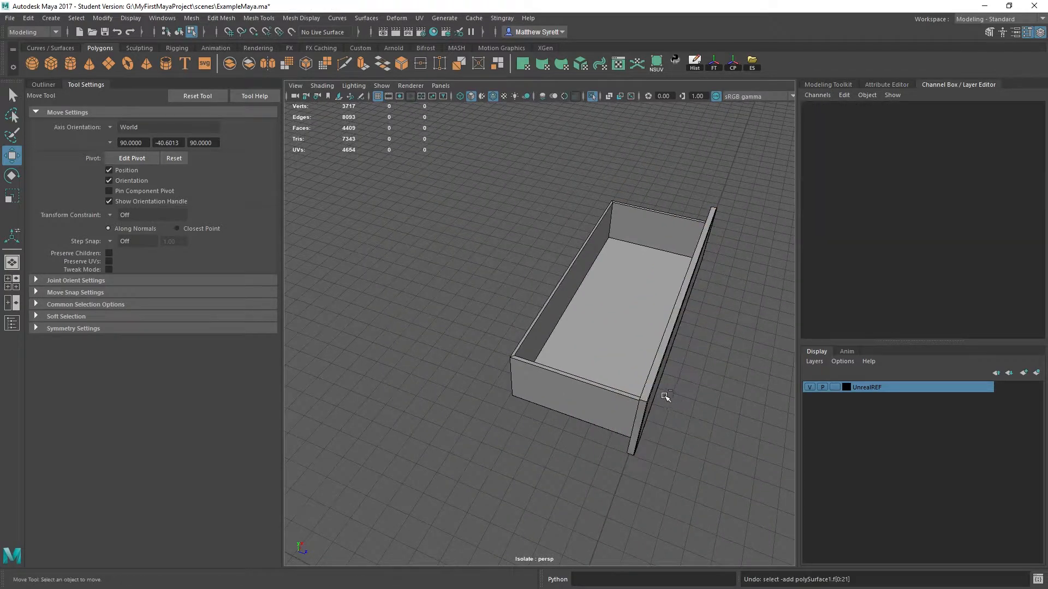
{"action": "key", "text": "ctrl+z"}
{"action": "key", "text": "ctrl+z"}
{"action": "key", "text": "ctrl+z"}
{"action": "key", "text": "ctrl+z"}
{"action": "key", "text": "ctrl+z"}
{"action": "key", "text": "ctrl+z"}
- Hide the whole drawer mesh
{"action": "right_click_drag", "start_coordinate": [572, 339], "coordinate": [629, 284]}
{"action": "left_click", "coordinate": [615, 291]}
{"action": "left_click_drag", "start_coordinate": [545, 289], "coordinate": [575, 289], "text": "alt"}
{"action": "middle_click_drag", "start_coordinate": [575, 289], "coordinate": [561, 287], "text": "alt"}
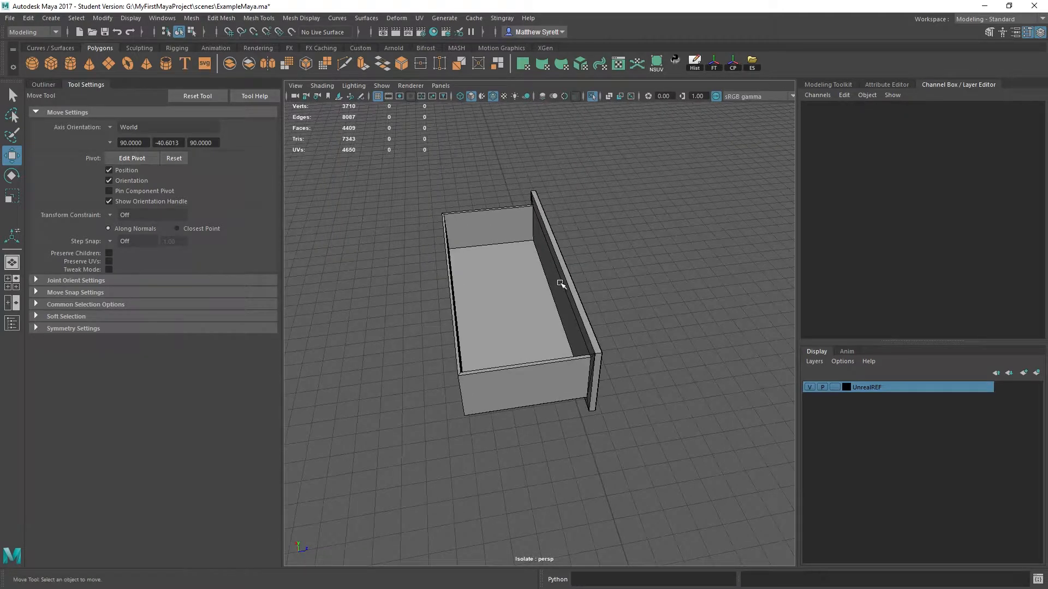
{"action": "left_click_drag", "start_coordinate": [593, 337], "coordinate": [588, 269], "text": "alt"}
{"action": "middle_click_drag", "start_coordinate": [588, 269], "coordinate": [577, 287], "text": "alt"}
{"action": "left_click", "coordinate": [577, 287]}
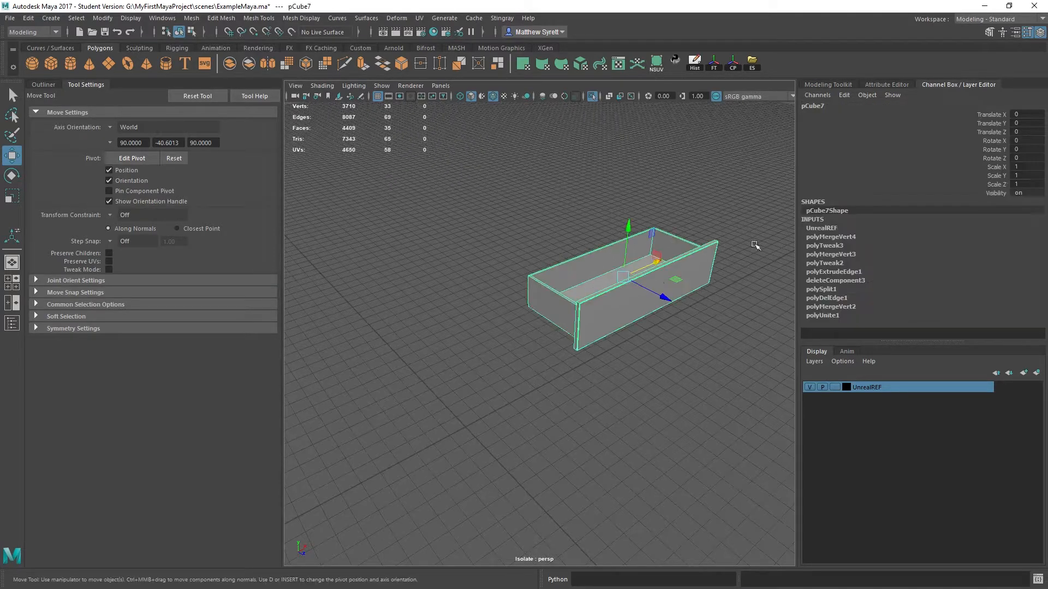
{"action": "key", "text": "h"}
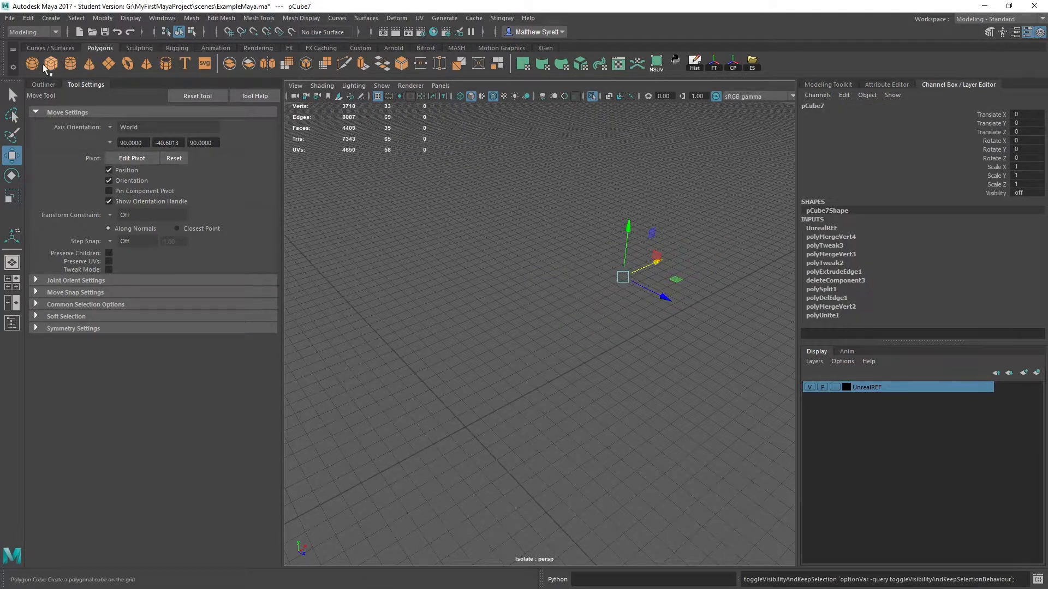
- Create a polygon cube, scale it uniformly to 60.597 and raise it along Y
{"action": "left_click", "coordinate": [51, 63]}
{"action": "key", "text": "r"}
{"action": "left_click_drag", "start_coordinate": [466, 426], "coordinate": [562, 431]}
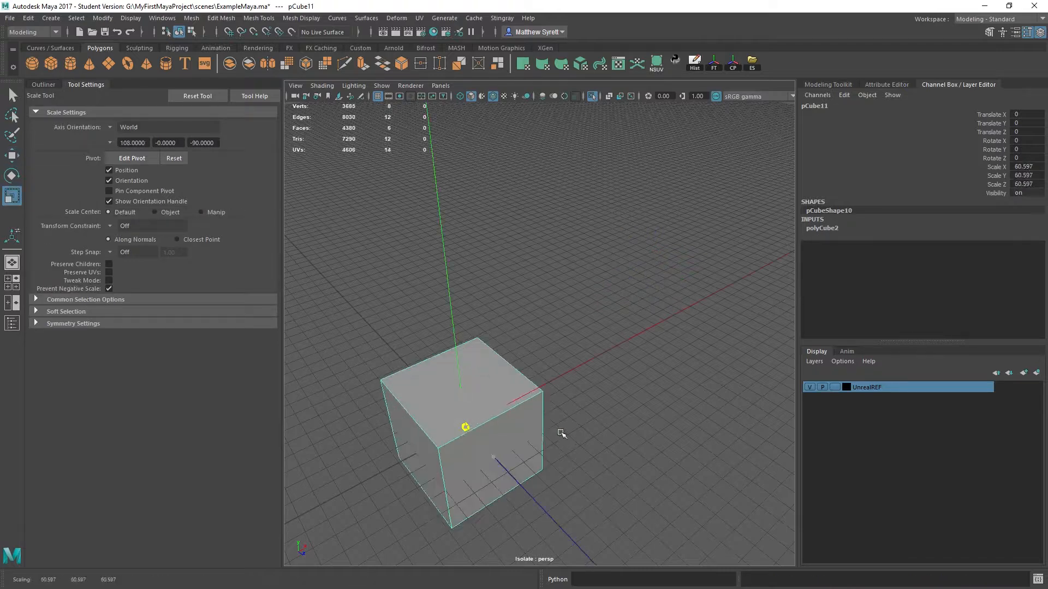
{"action": "key", "text": "w"}
{"action": "left_click_drag", "start_coordinate": [466, 401], "coordinate": [460, 348]}
{"action": "middle_click_drag", "start_coordinate": [472, 380], "coordinate": [512, 310], "text": "alt"}
- Snap the cube's pivot to a bottom corner vertex and snap that corner to the grid origin
{"action": "key", "text": "d"}
{"action": "key", "text": "v"}
{"action": "left_click_drag", "start_coordinate": [515, 267], "coordinate": [516, 326]}
{"action": "key", "text": "x"}
{"action": "left_click_drag", "start_coordinate": [671, 295], "coordinate": [524, 295], "text": "alt"}
- Duplicate the cube and move the copy to about X 75.17, Y 8.94, Z -3.80, beside the original
{"action": "key", "text": "ctrl+d"}
{"action": "left_click_drag", "start_coordinate": [546, 362], "coordinate": [593, 348]}
{"action": "left_click_drag", "start_coordinate": [602, 415], "coordinate": [619, 450]}
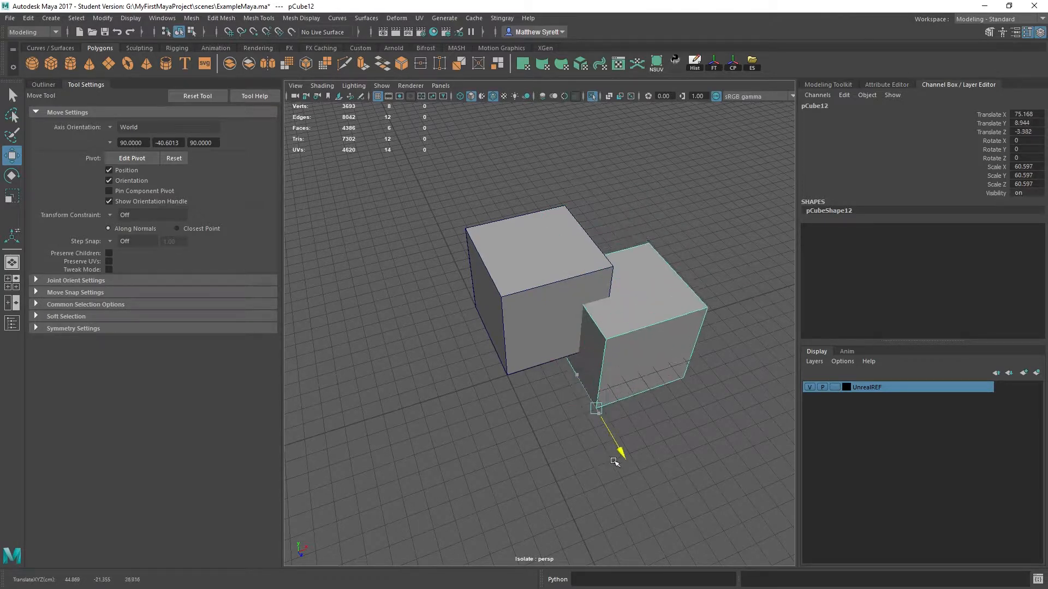
{"action": "left_click_drag", "start_coordinate": [637, 374], "coordinate": [632, 332], "text": "alt"}
{"action": "middle_click_drag", "start_coordinate": [632, 332], "coordinate": [594, 376], "text": "alt"}
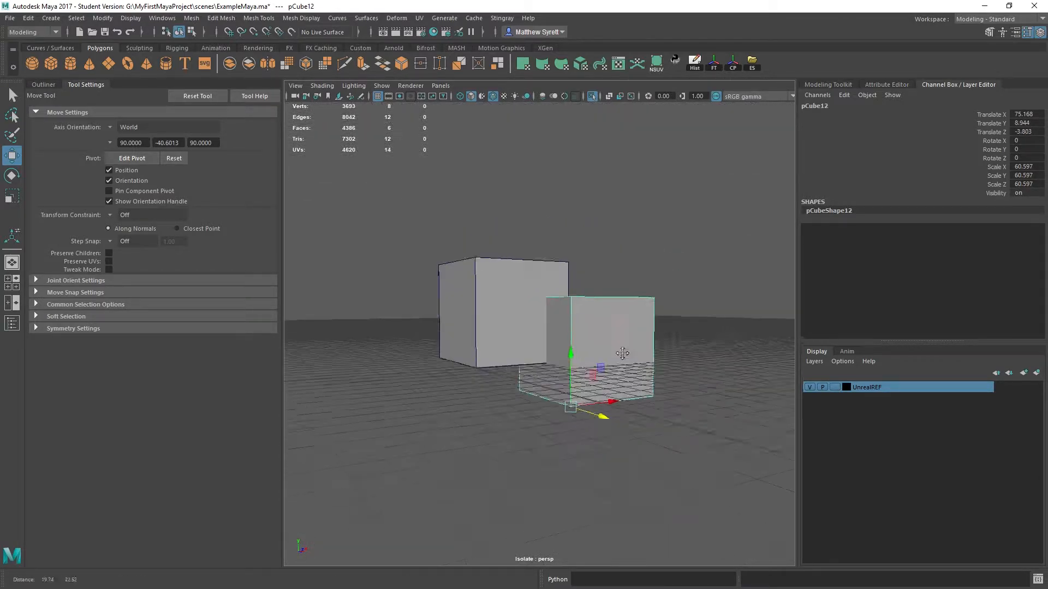
{"action": "left_click_drag", "start_coordinate": [595, 375], "coordinate": [595, 422], "text": "alt"}
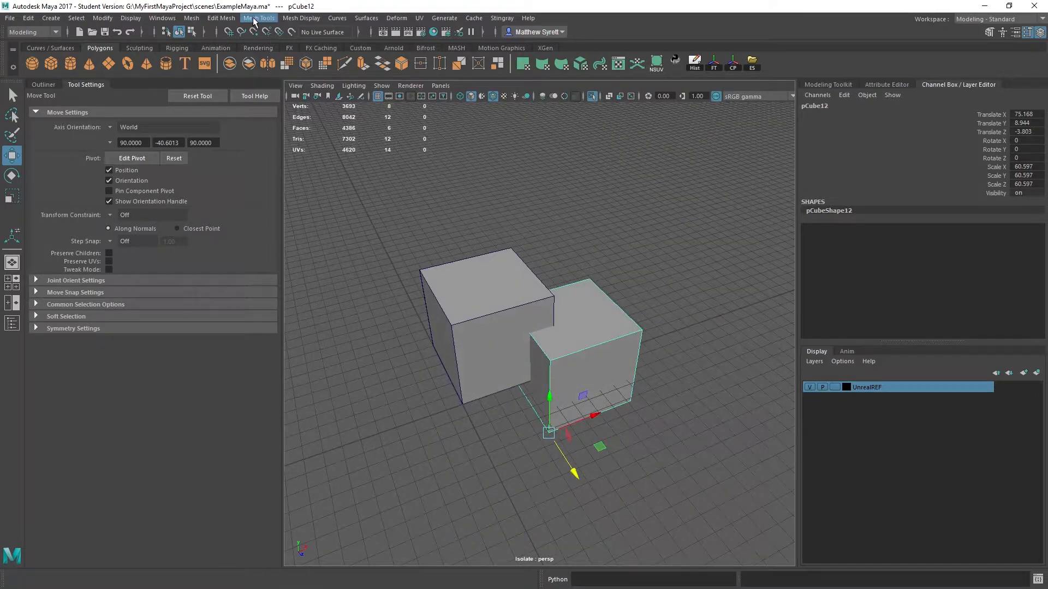
- Subtract the overlapping duplicate from the original cube with a Boolean Difference
{"action": "left_click", "coordinate": [485, 295], "text": "shift"}
{"action": "left_click", "coordinate": [195, 17]}
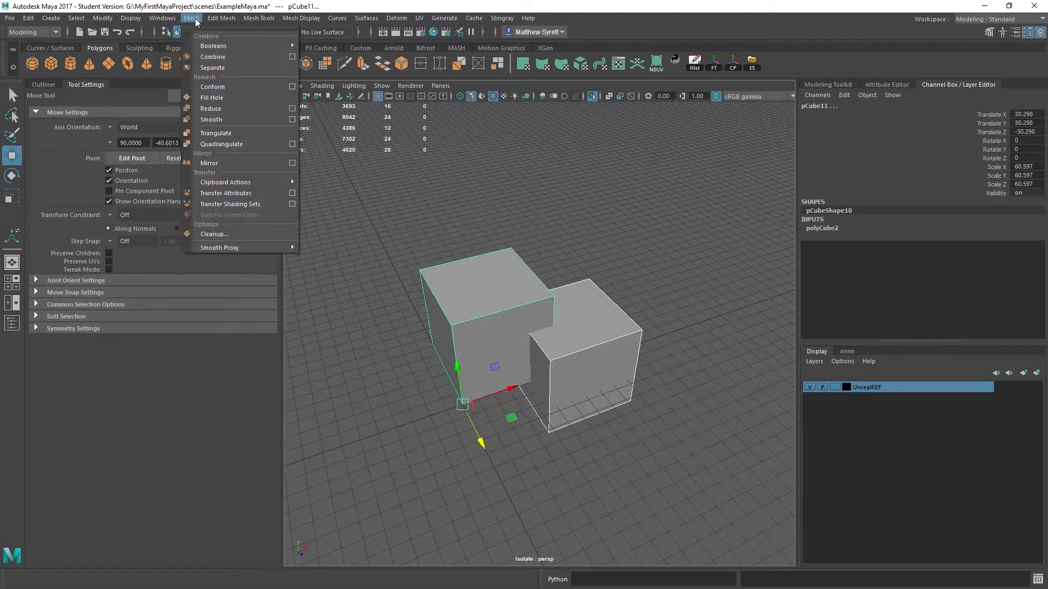
{"action": "mouse_move", "coordinate": [236, 46]}
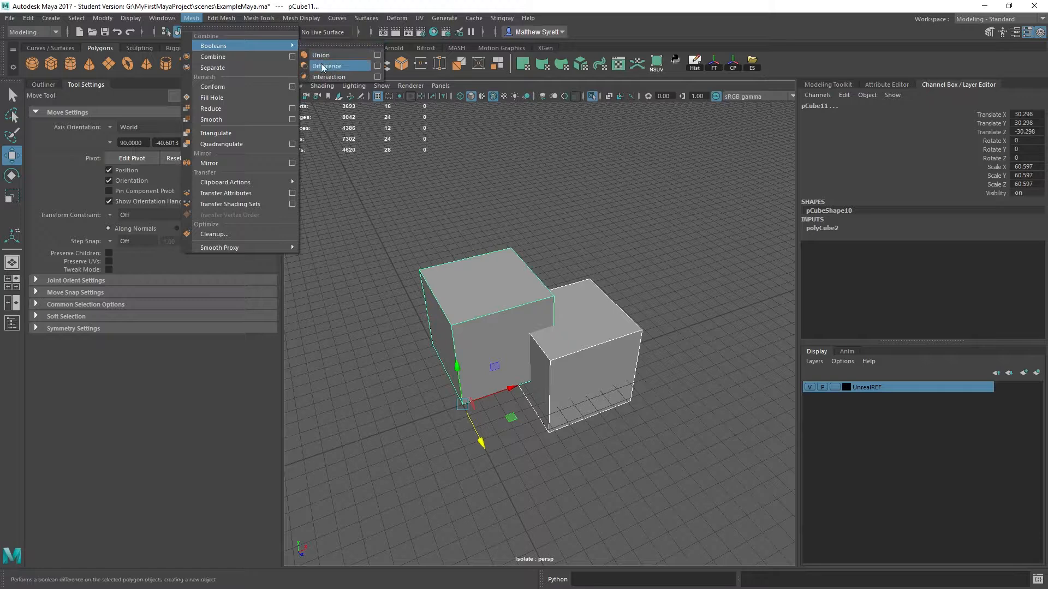
{"action": "left_click", "coordinate": [326, 66]}
- Snap the notched cube's pivot to a bottom corner vertex and snap that corner to the grid origin
{"action": "left_click_drag", "start_coordinate": [628, 339], "coordinate": [602, 425], "text": "alt"}
{"action": "key", "text": "w"}
{"action": "key", "text": "d"}
{"action": "key", "text": "v"}
{"action": "key", "text": "x"}
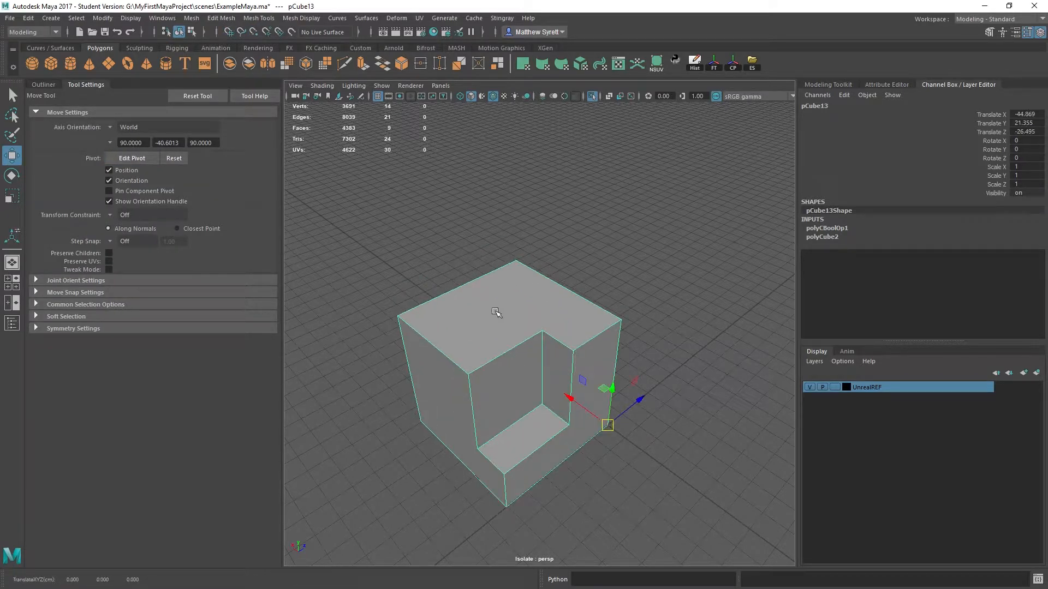
- Use Multi-Cut to cut edges from the notch's upper corner across the top, back and underside to the notched face
{"action": "right_click_drag", "start_coordinate": [514, 277], "coordinate": [514, 251]}
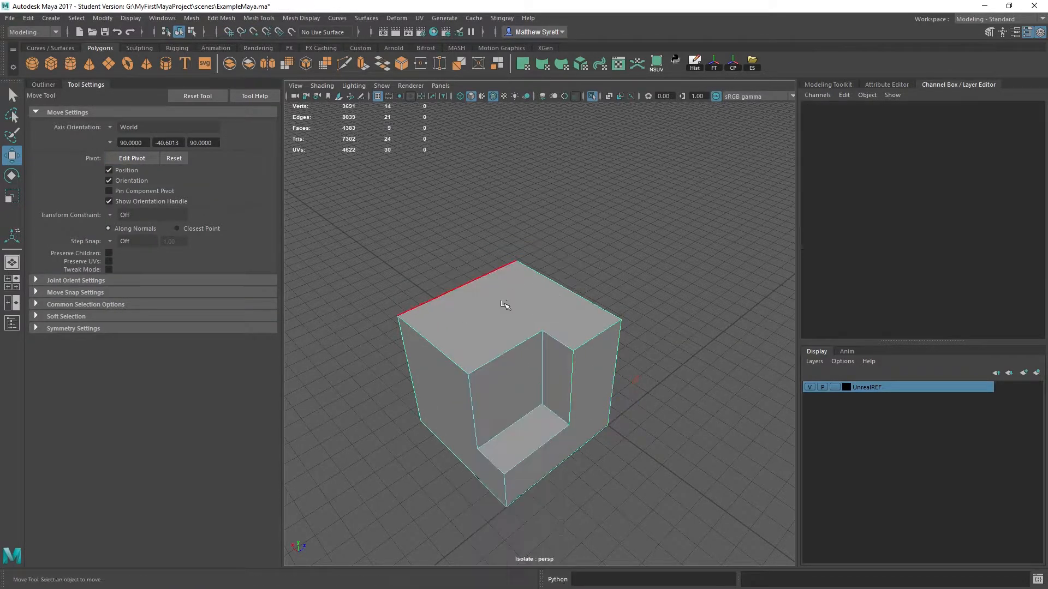
{"action": "key", "text": "F8"}
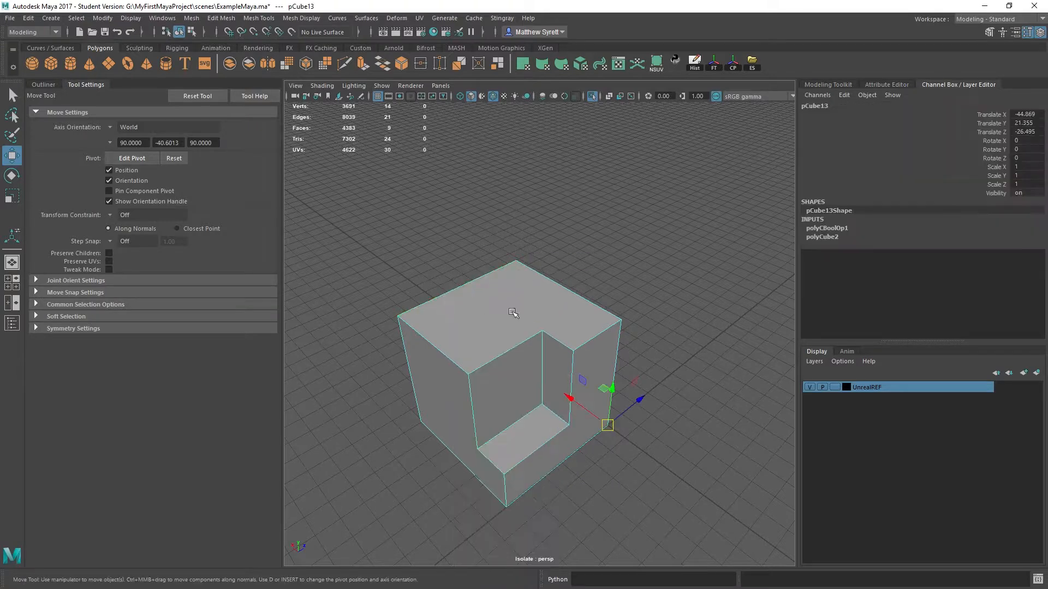
{"action": "left_click", "coordinate": [247, 21]}
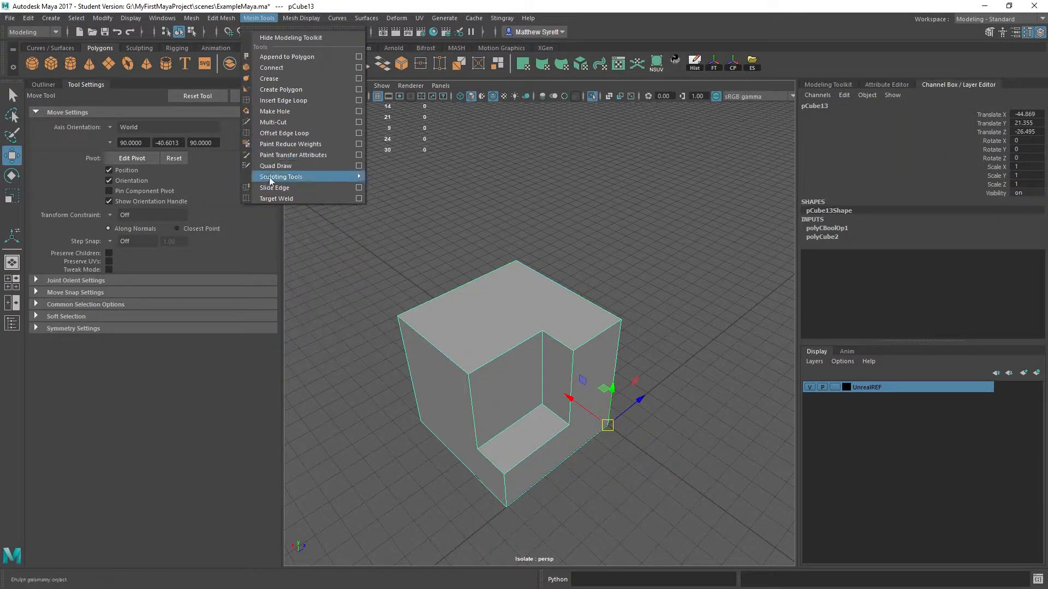
{"action": "left_click", "coordinate": [273, 122]}
{"action": "left_click_drag", "start_coordinate": [355, 316], "coordinate": [614, 264], "text": "alt"}
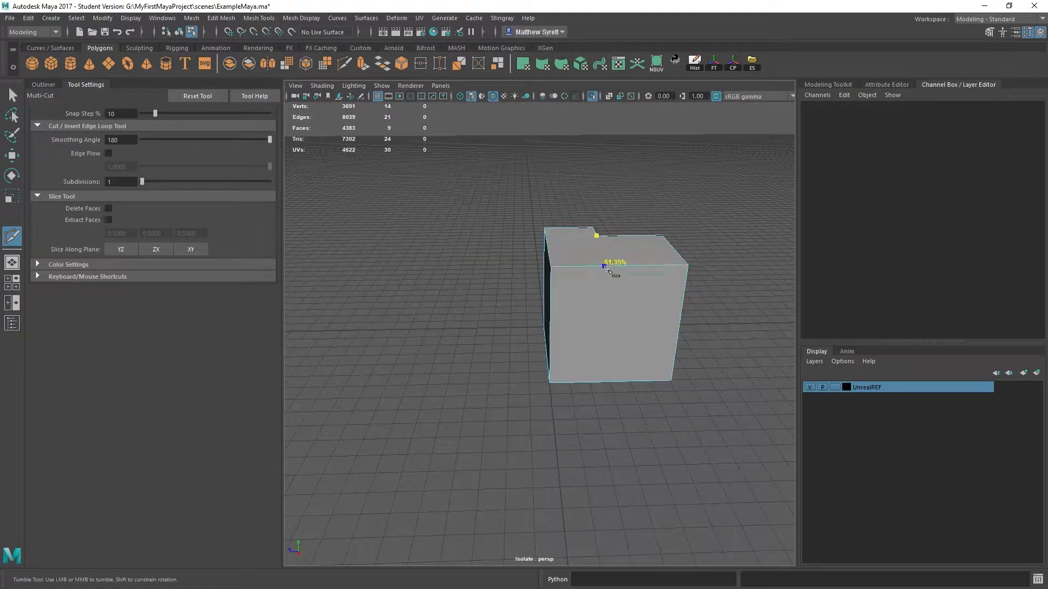
{"action": "left_click", "coordinate": [604, 266]}
{"action": "left_click_drag", "start_coordinate": [604, 349], "coordinate": [598, 276], "text": "alt"}
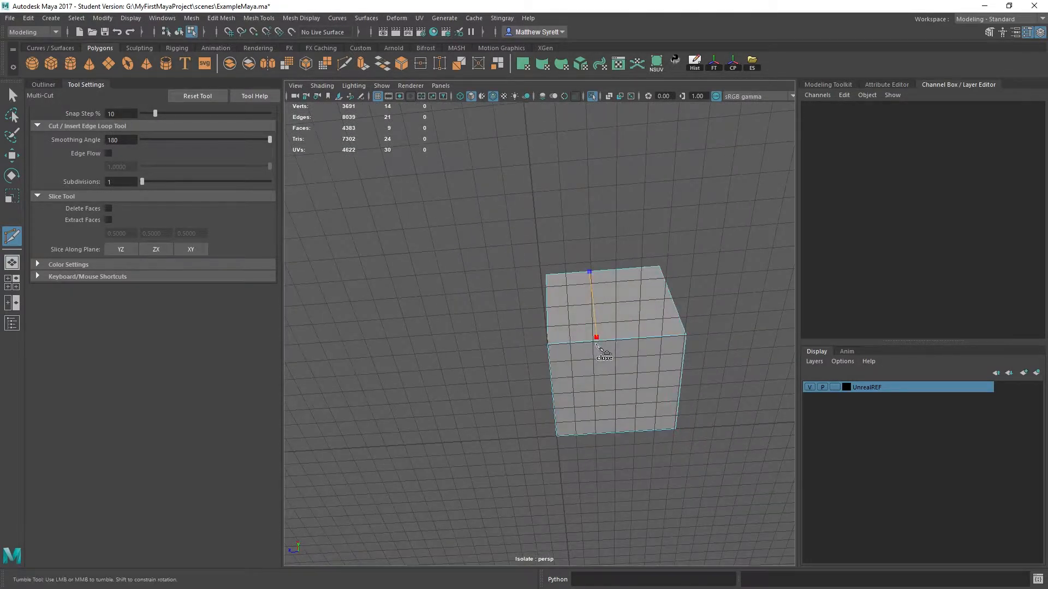
{"action": "left_click", "coordinate": [606, 433]}
{"action": "left_click_drag", "start_coordinate": [607, 436], "coordinate": [604, 378], "text": "alt"}
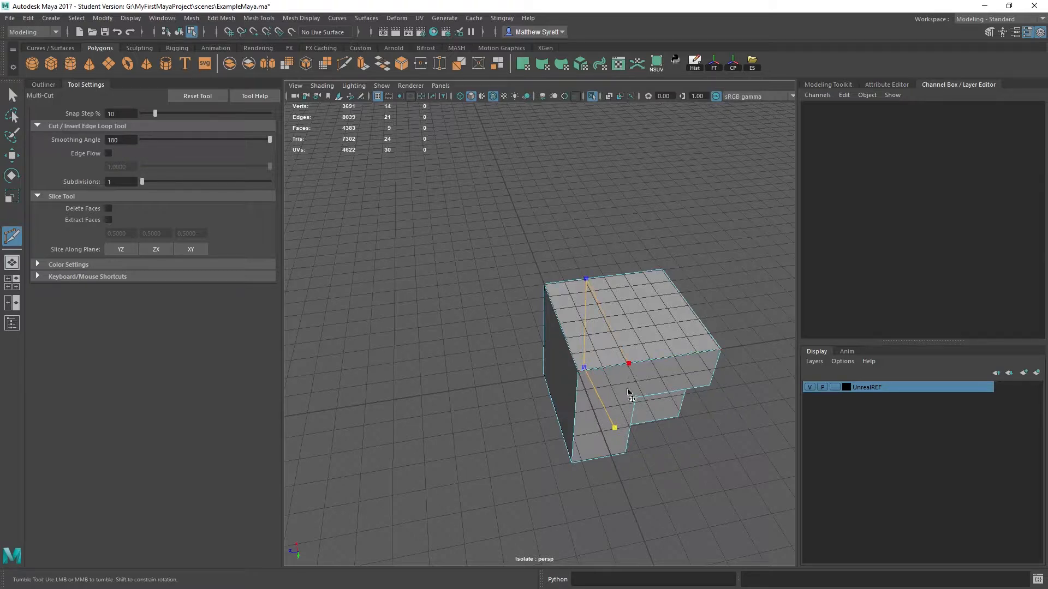
{"action": "key", "text": "Return"}
- Vertex-snap the new cut's points along Z so the cut lines up with the notch edge
{"action": "left_click_drag", "start_coordinate": [680, 343], "coordinate": [649, 302], "text": "alt"}
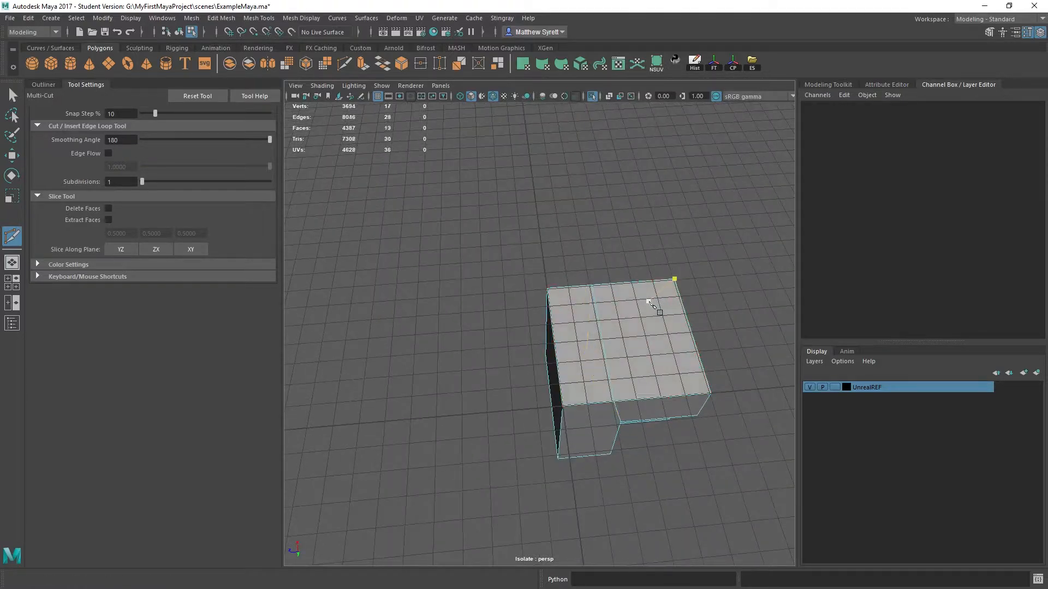
{"action": "left_click_drag", "start_coordinate": [591, 284], "coordinate": [615, 424], "text": "alt"}
{"action": "key", "text": "e"}
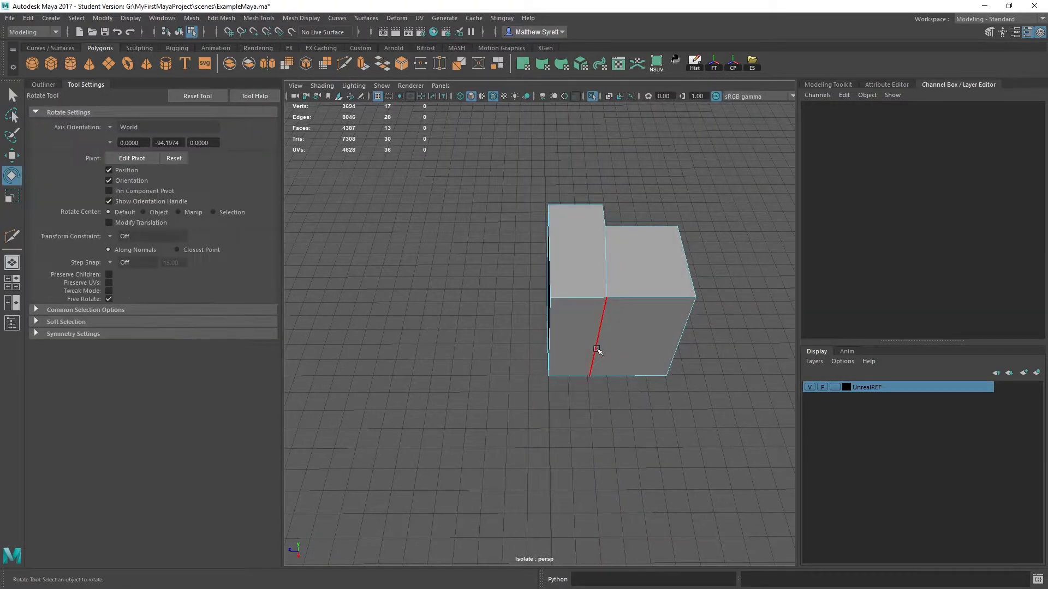
{"action": "left_click_drag", "start_coordinate": [599, 370], "coordinate": [622, 335], "text": "alt"}
{"action": "right_click", "coordinate": [622, 335]}
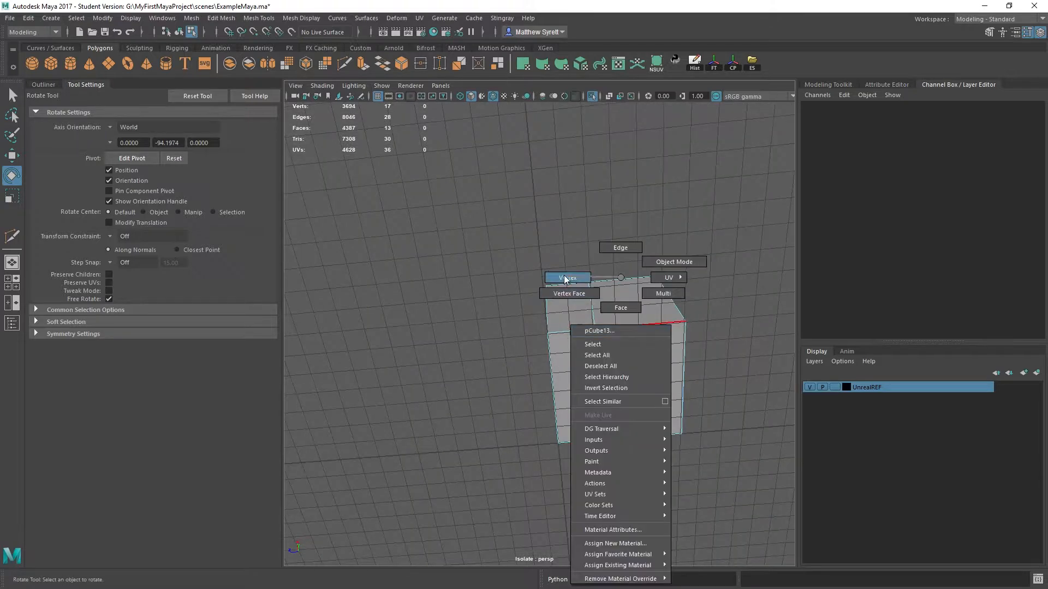
{"action": "left_click", "coordinate": [565, 279]}
{"action": "left_click", "coordinate": [548, 331]}
{"action": "key", "text": "w"}
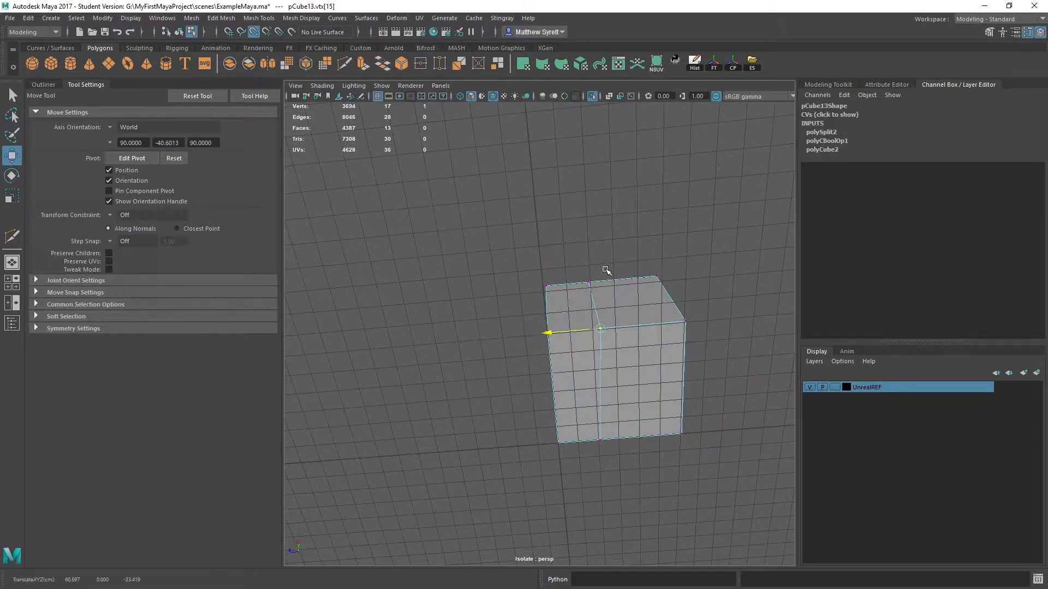
{"action": "left_click_drag", "start_coordinate": [606, 270], "coordinate": [606, 347], "text": "alt"}
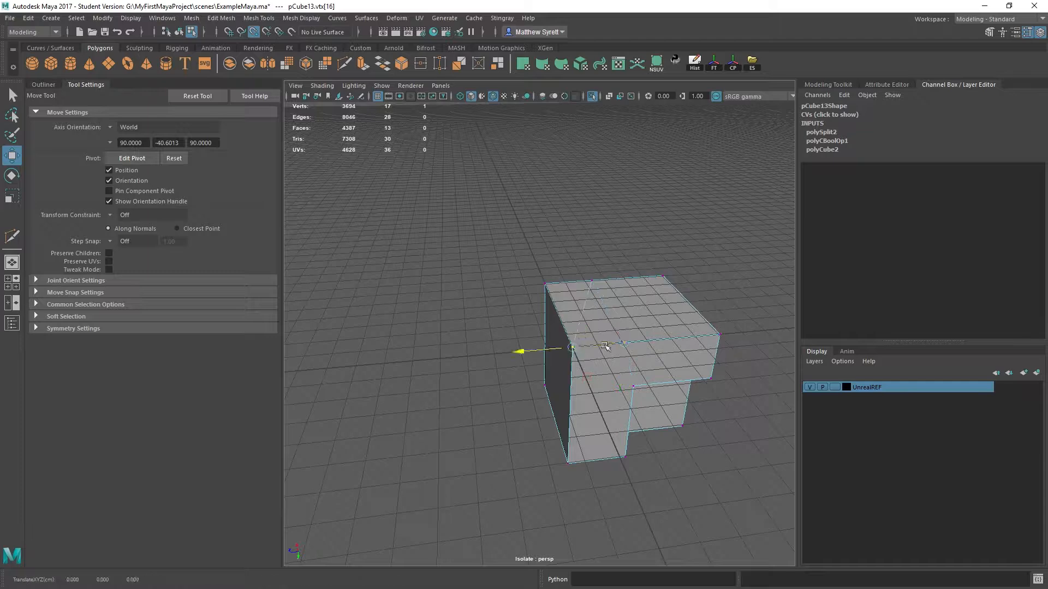
{"action": "left_click_drag", "start_coordinate": [686, 251], "coordinate": [573, 456], "text": "alt"}
- Select all vertices along the cut and scale them flat along Z into one plane
{"action": "key", "text": "q"}
{"action": "left_click_drag", "start_coordinate": [564, 180], "coordinate": [612, 416]}
{"action": "middle_click_drag", "start_coordinate": [646, 276], "coordinate": [589, 332], "text": "alt"}
{"action": "key", "text": "e"}
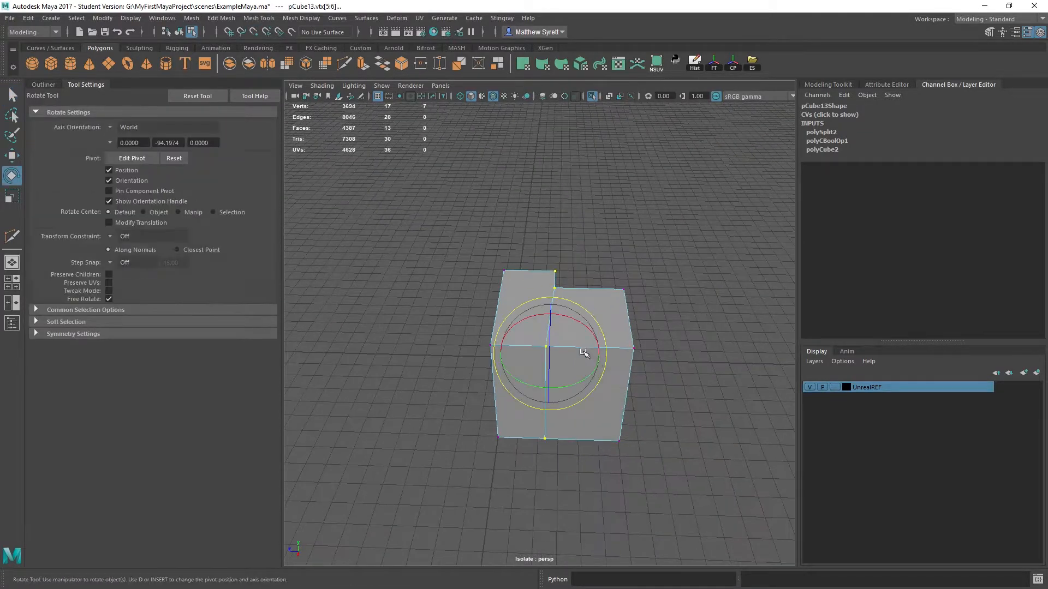
{"action": "key", "text": "r"}
{"action": "left_click_drag", "start_coordinate": [499, 352], "coordinate": [601, 229]}
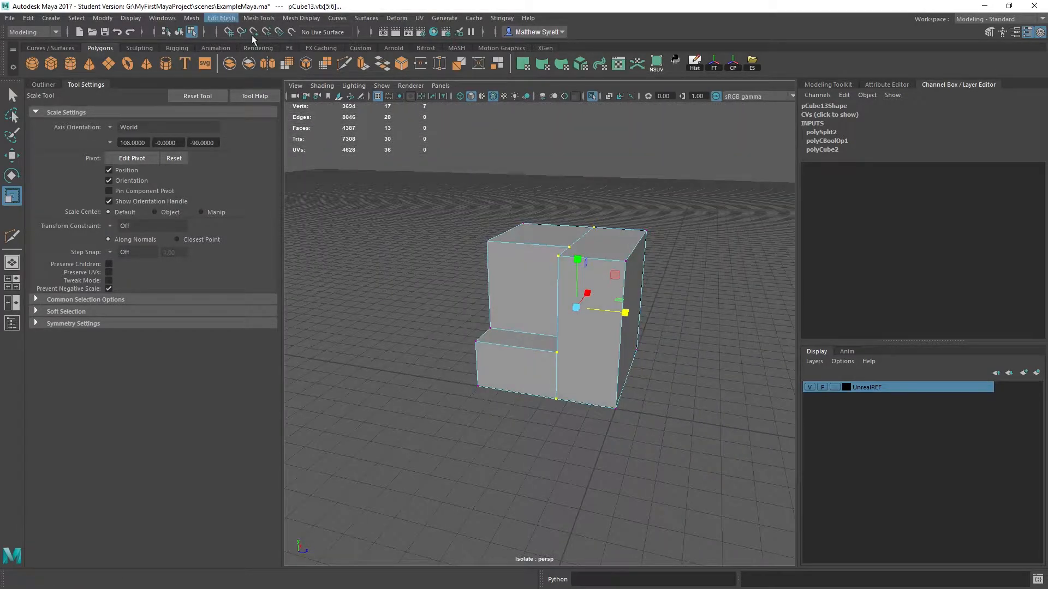
- Return to object mode, create a polygon cube at the origin and scale it uniformly to 33.975
{"action": "key", "text": "F8"}
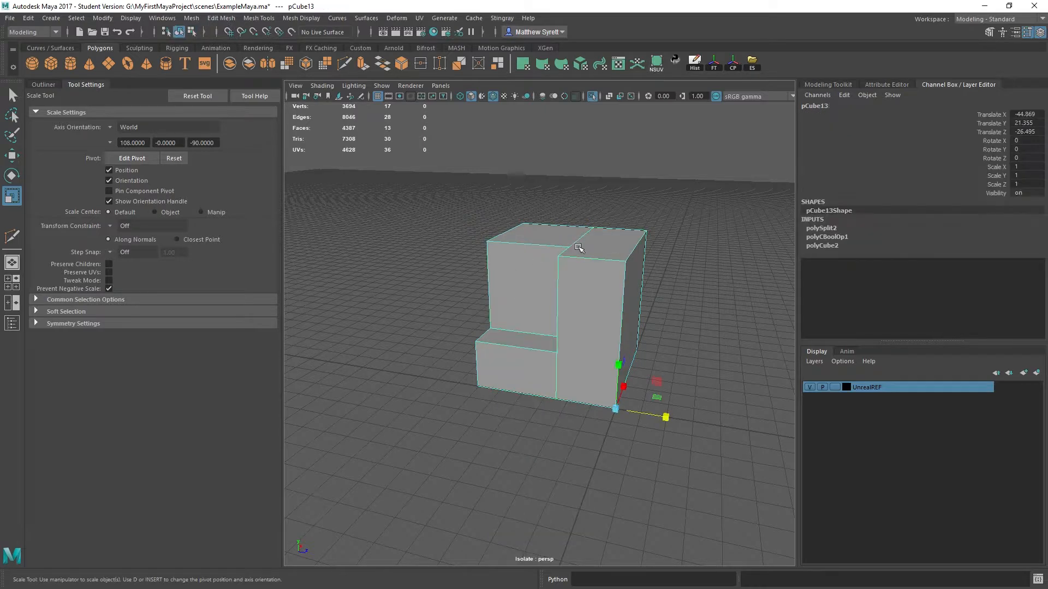
{"action": "left_click", "coordinate": [191, 18]}
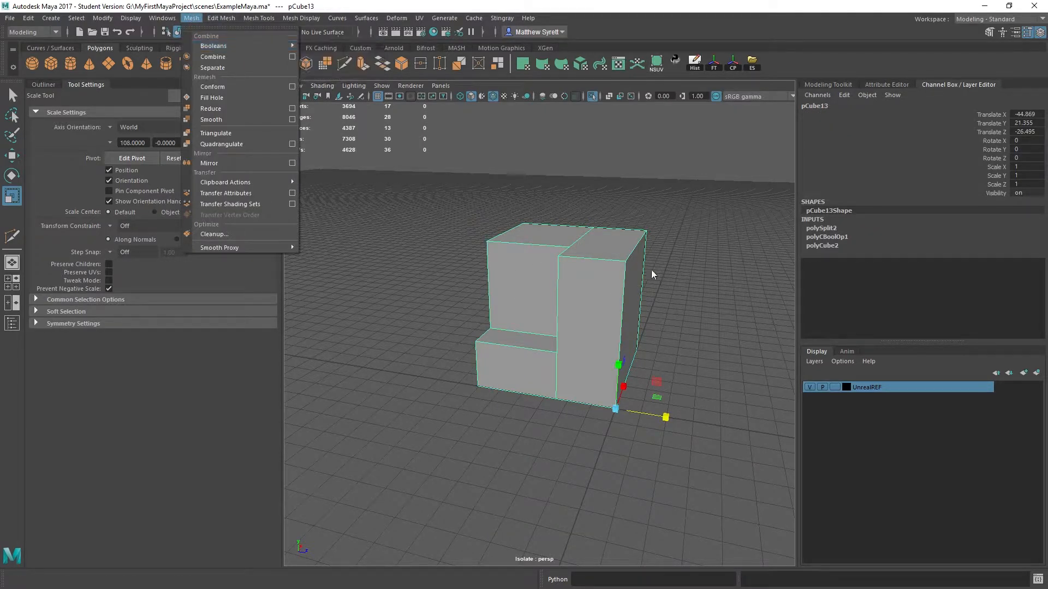
{"action": "left_click_drag", "start_coordinate": [653, 275], "coordinate": [570, 201], "text": "alt"}
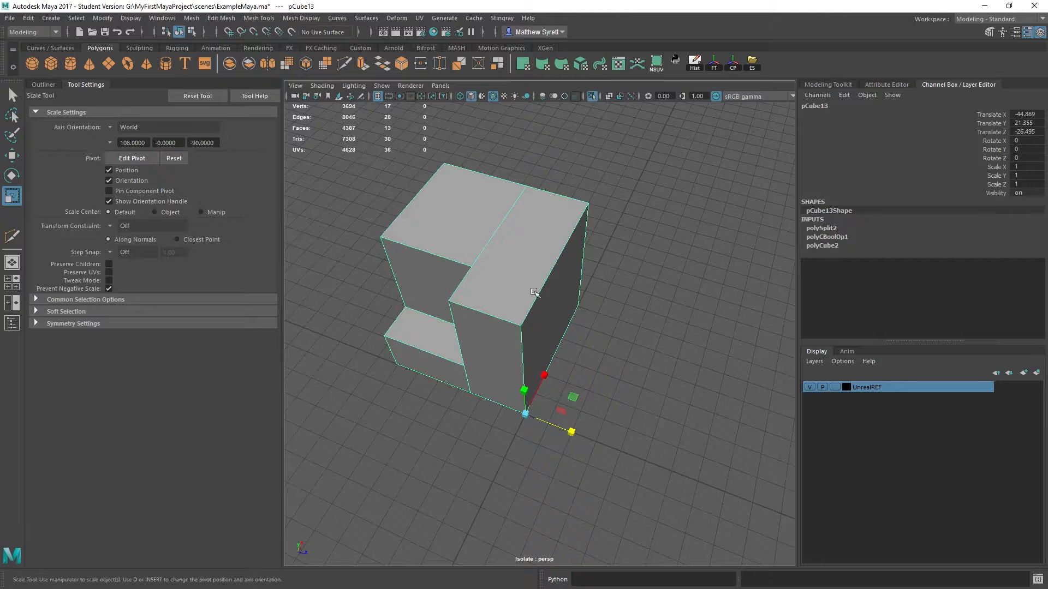
{"action": "left_click_drag", "start_coordinate": [534, 293], "coordinate": [461, 295], "text": "alt"}
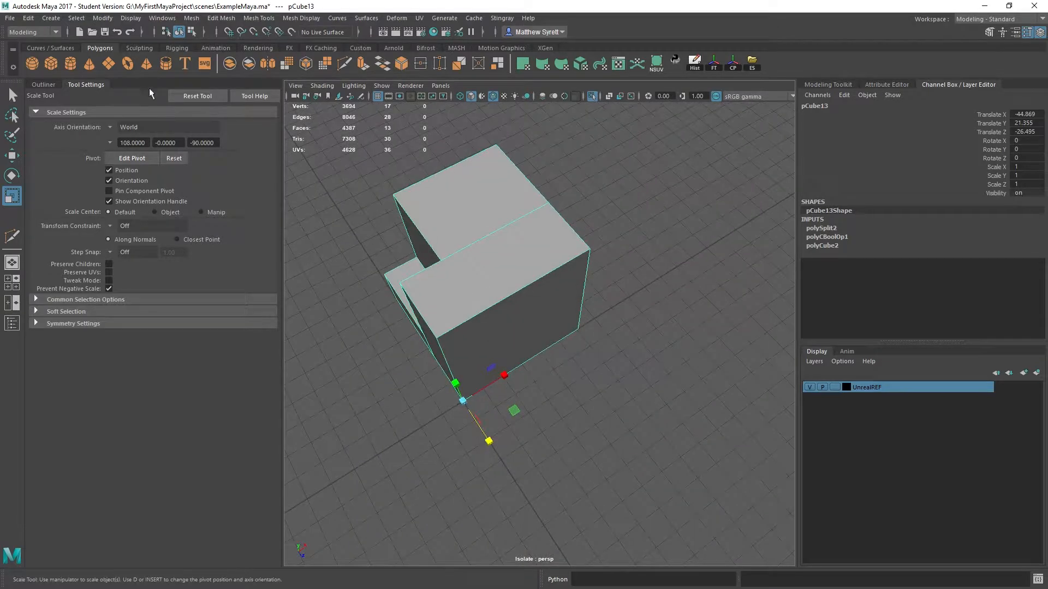
{"action": "left_click", "coordinate": [50, 65]}
{"action": "scroll", "coordinate": [562, 309], "scroll_direction": "down", "scroll_amount": 3}
{"action": "left_click_drag", "start_coordinate": [562, 308], "coordinate": [603, 272], "text": "alt"}
{"action": "key", "text": "e"}
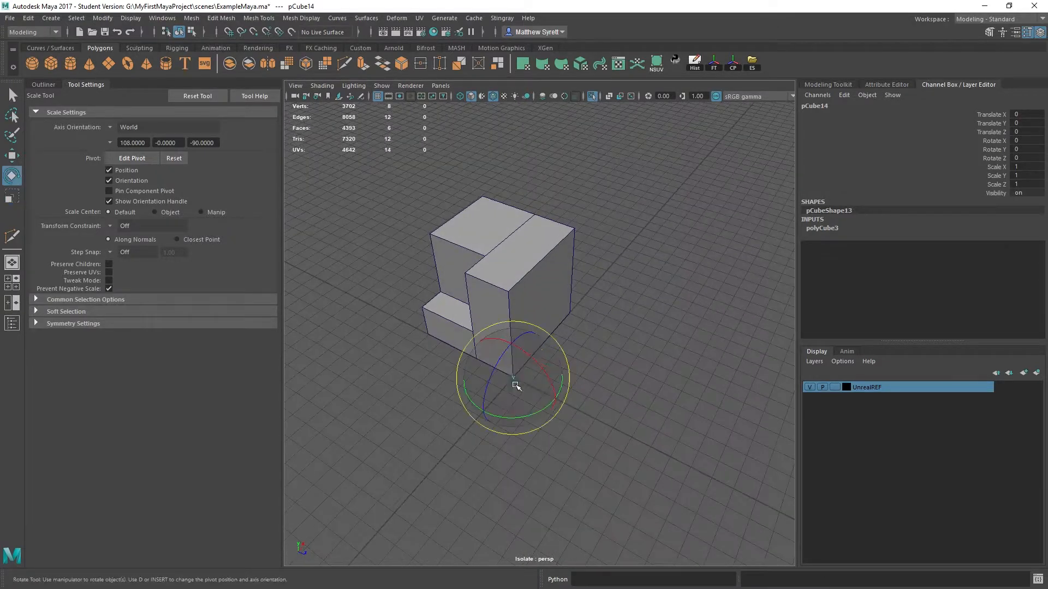
{"action": "key", "text": "r"}
{"action": "left_click_drag", "start_coordinate": [513, 377], "coordinate": [565, 388]}
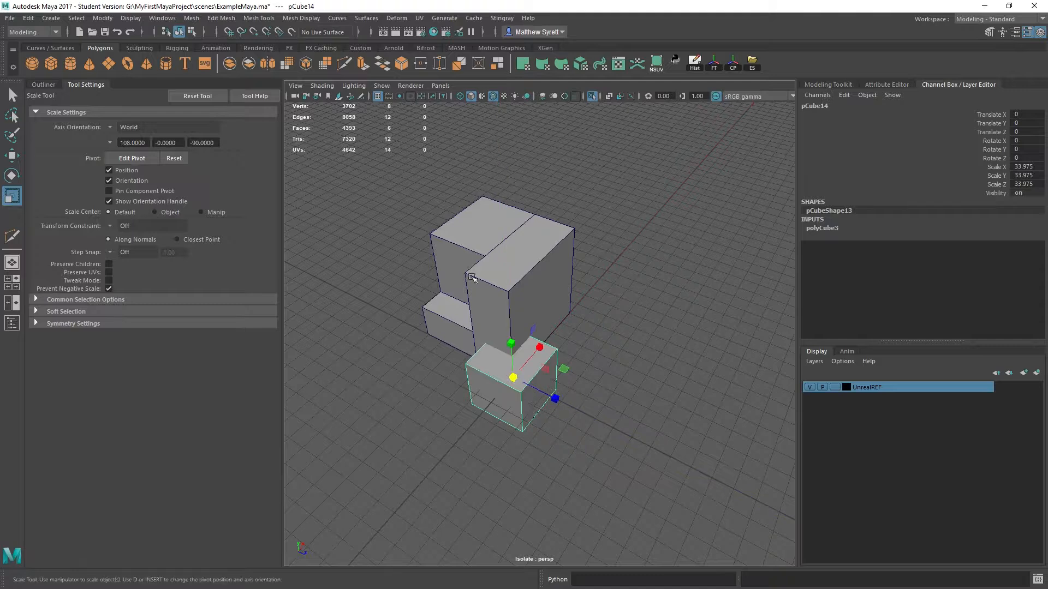
- Merge the new small cube with the notched cube using a Boolean Union
{"action": "left_click", "coordinate": [543, 281]}
{"action": "left_click", "coordinate": [221, 18]}
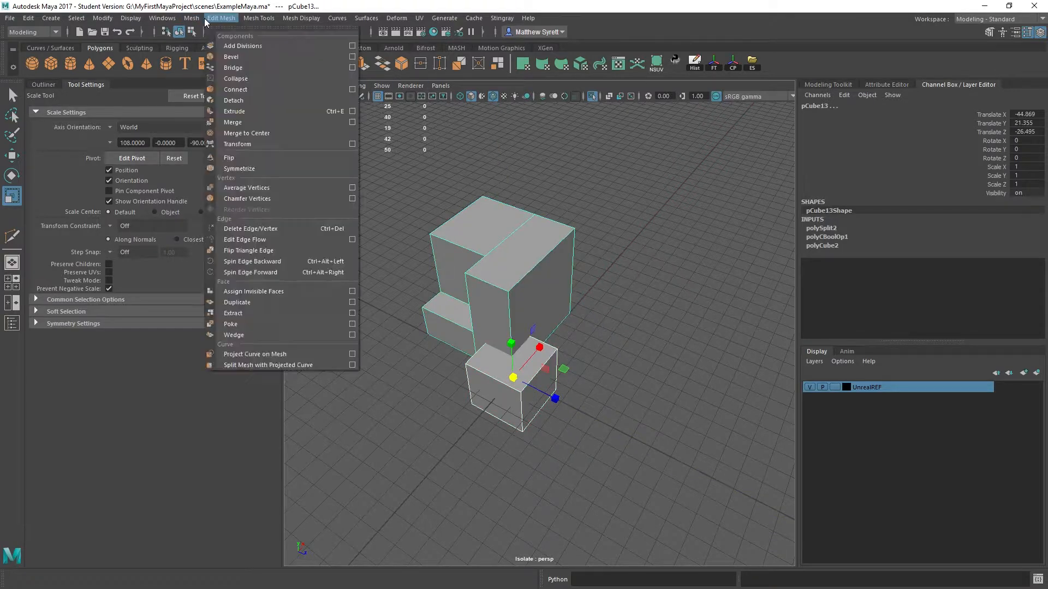
{"action": "mouse_move", "coordinate": [246, 44]}
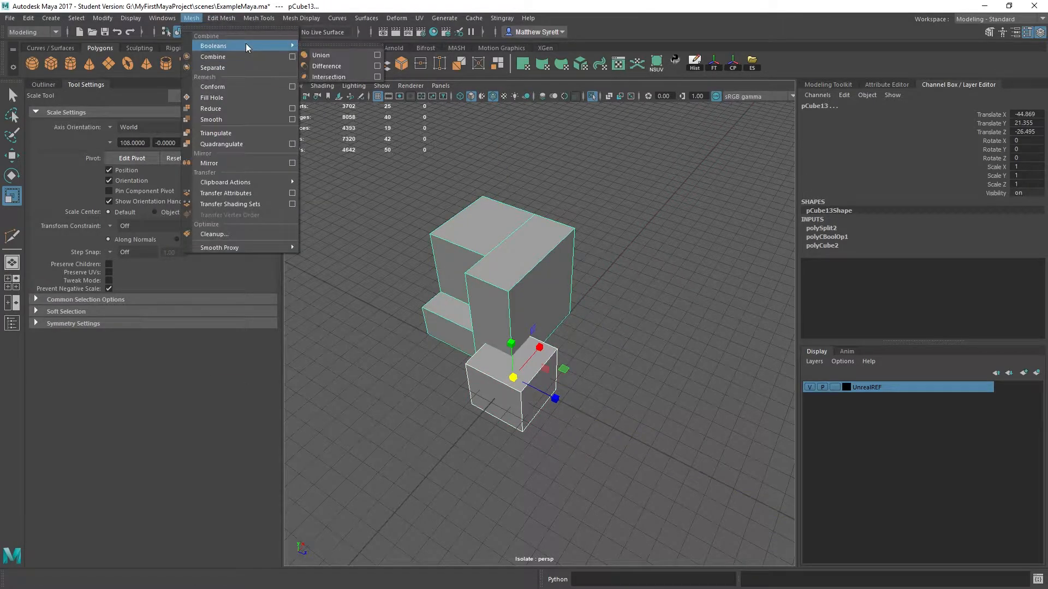
{"action": "left_click", "coordinate": [326, 66]}
- Select every face of the united mesh to examine whether it forms one connected shell
{"action": "left_click", "coordinate": [543, 327]}
{"action": "left_click_drag", "start_coordinate": [543, 328], "coordinate": [641, 280], "text": "alt"}
{"action": "right_click_drag", "start_coordinate": [640, 280], "coordinate": [639, 293]}
{"action": "double_click", "coordinate": [639, 293]}
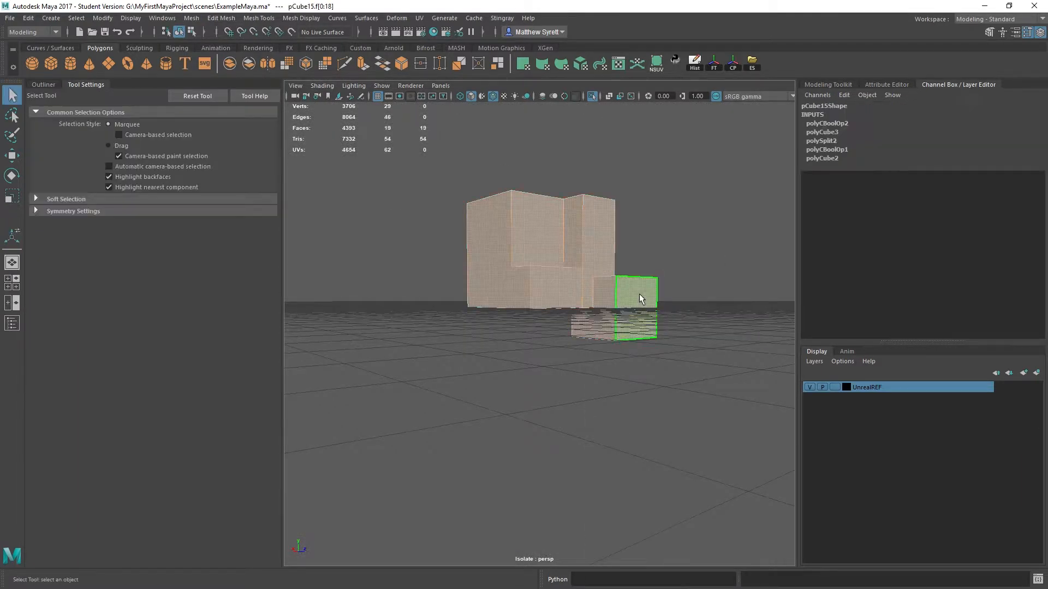
{"action": "left_click_drag", "start_coordinate": [607, 249], "coordinate": [479, 210], "text": "alt"}
- Delete the outer faces of the protruding small cube and inspect the mesh interior from below
{"action": "scroll", "coordinate": [613, 376], "scroll_direction": "up", "scroll_amount": 5}
{"action": "scroll", "coordinate": [480, 212], "scroll_direction": "down", "scroll_amount": 5}
{"action": "left_click_drag", "start_coordinate": [637, 314], "coordinate": [712, 438]}
{"action": "key", "text": "Delete"}
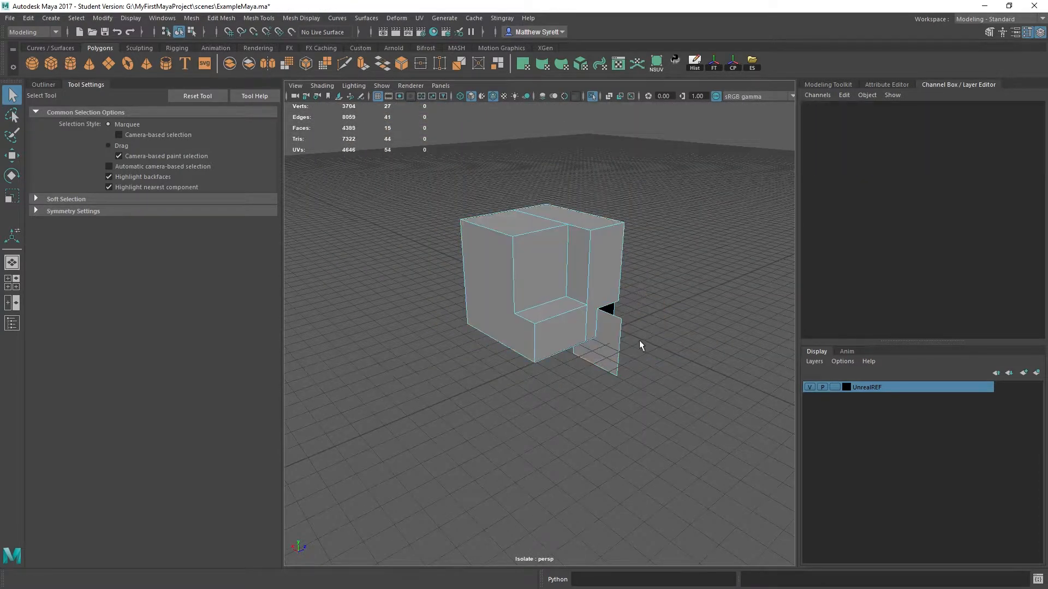
{"action": "left_click_drag", "start_coordinate": [640, 339], "coordinate": [570, 283], "text": "alt"}
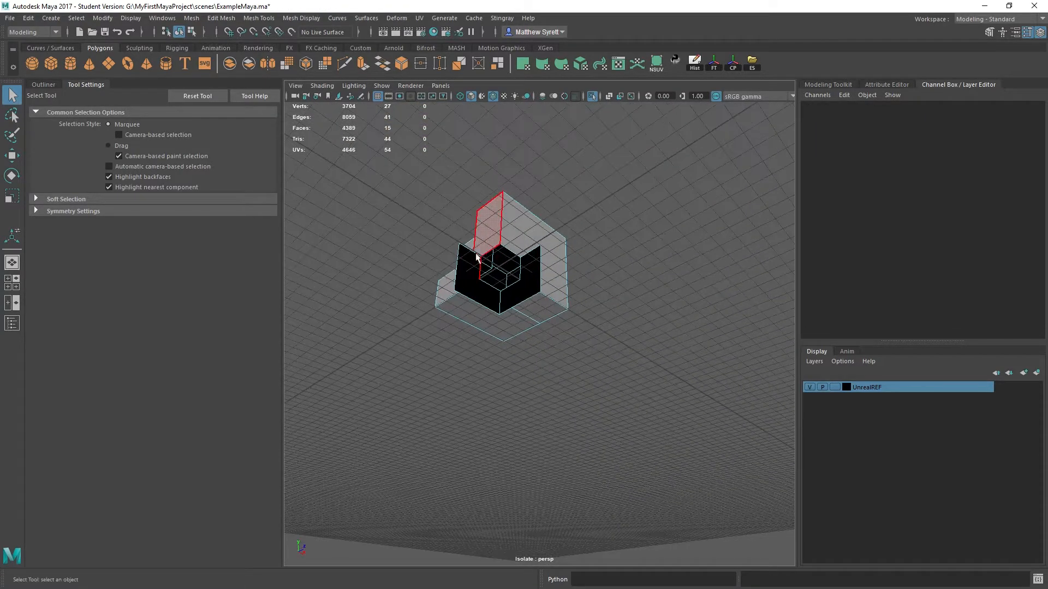
- Undo the face deletion on the united mesh and return to object mode
{"action": "key", "text": "ctrl+z"}
{"action": "left_click_drag", "start_coordinate": [525, 343], "coordinate": [601, 262], "text": "alt"}
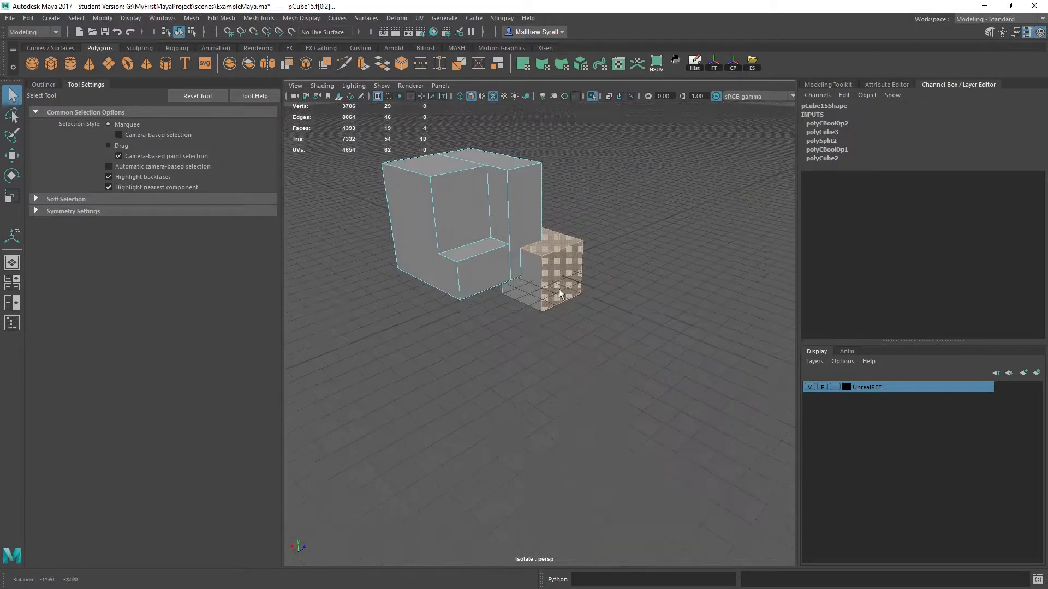
{"action": "scroll", "coordinate": [528, 221], "scroll_direction": "up", "scroll_amount": 2}
{"action": "left_click_drag", "start_coordinate": [503, 265], "coordinate": [454, 227], "text": "alt"}
{"action": "right_click_drag", "start_coordinate": [577, 214], "coordinate": [636, 180]}
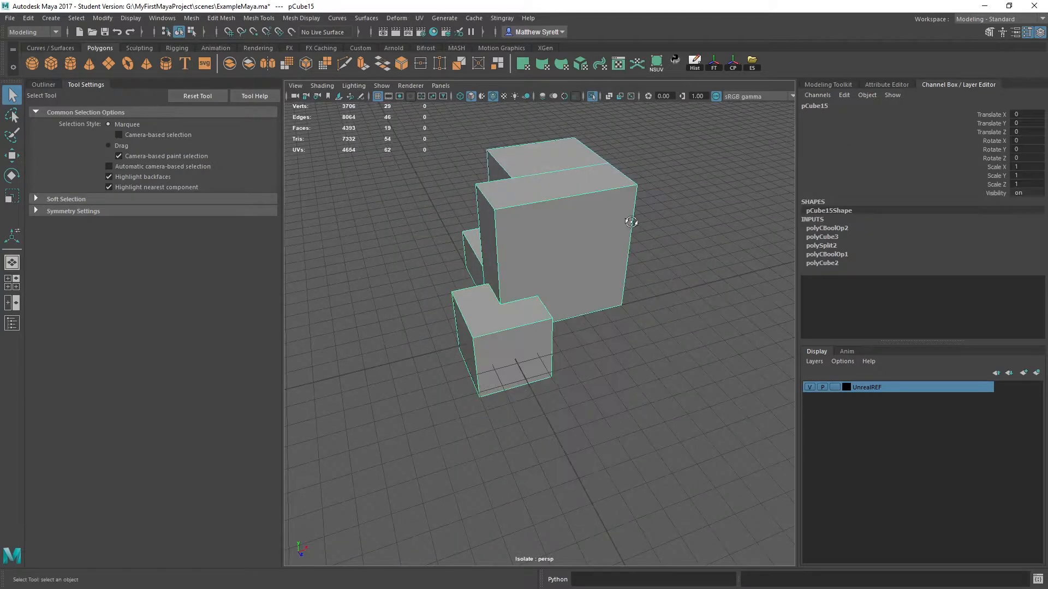
{"action": "left_click_drag", "start_coordinate": [635, 180], "coordinate": [307, 172], "text": "alt"}
- Create another polygon cube at the origin and scale it uniformly to 64.386
{"action": "left_click", "coordinate": [51, 63]}
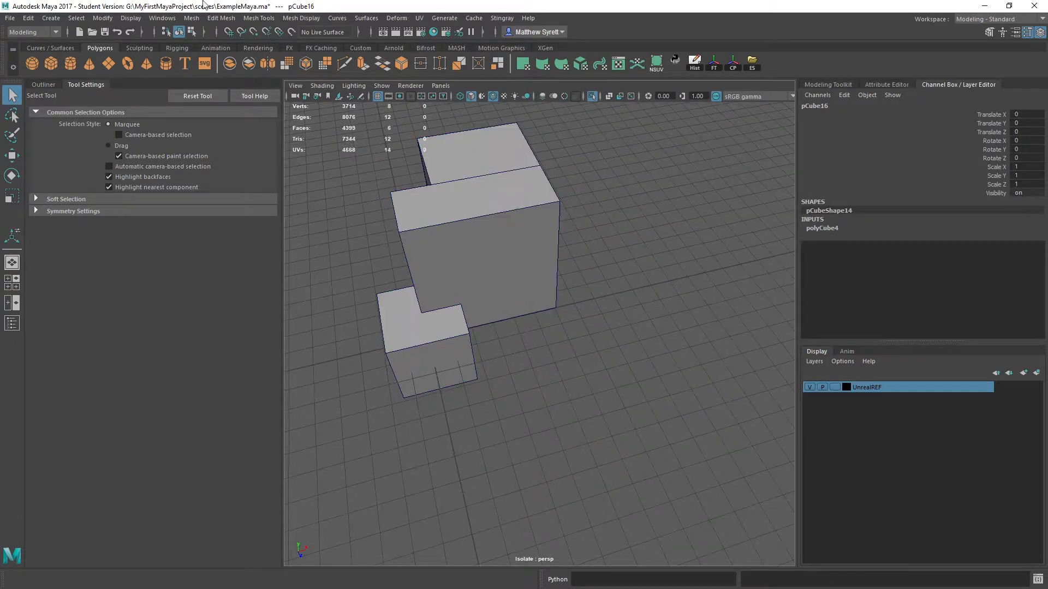
{"action": "left_click", "coordinate": [189, 21]}
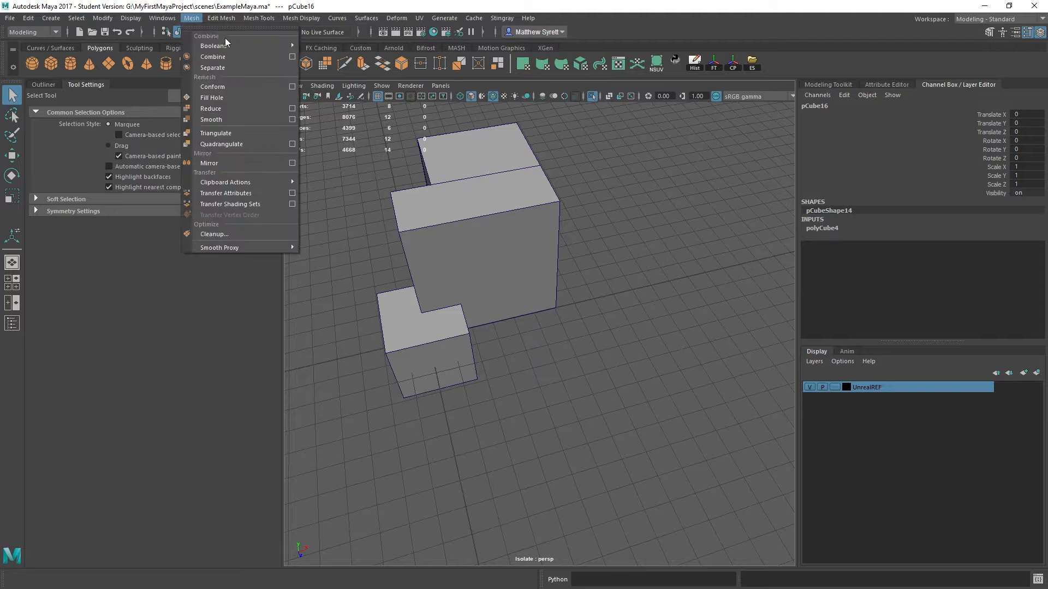
{"action": "left_click_drag", "start_coordinate": [453, 307], "coordinate": [426, 313], "text": "alt"}
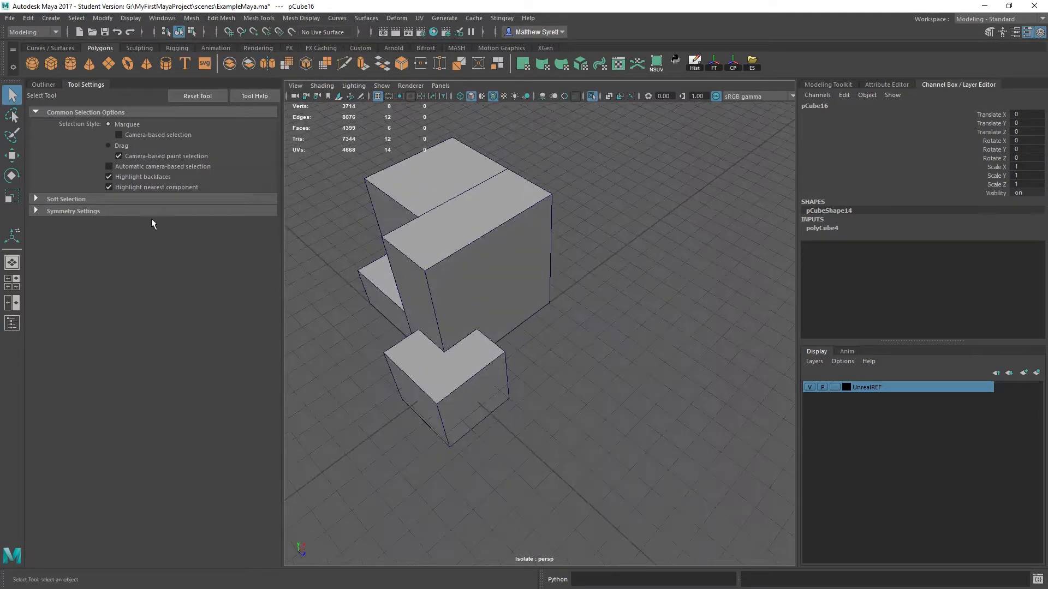
{"action": "key", "text": "e"}
{"action": "key", "text": "r"}
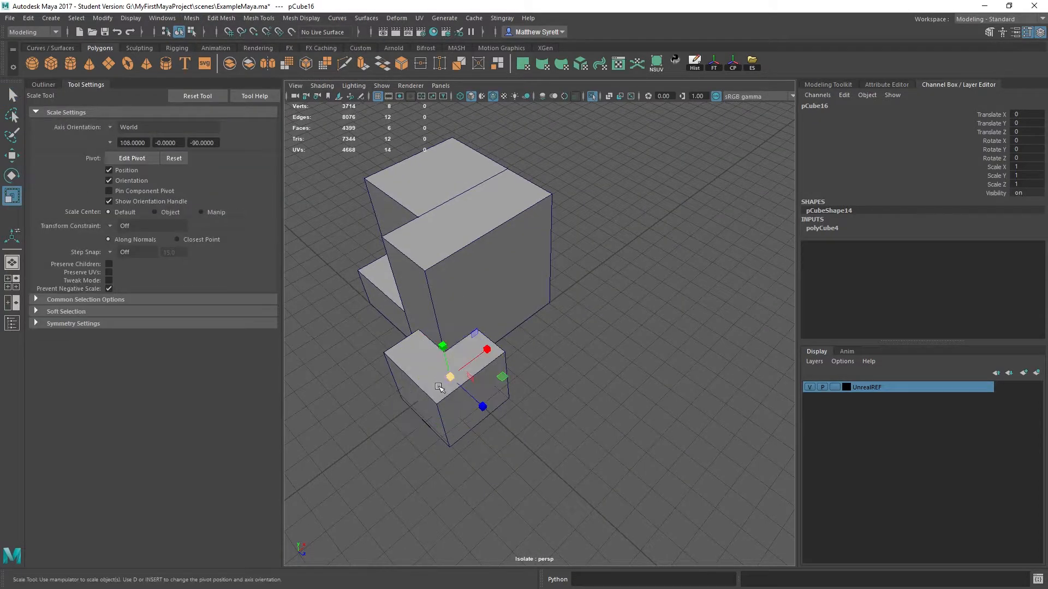
{"action": "left_click_drag", "start_coordinate": [450, 376], "coordinate": [572, 383]}
- Scale the new cube uniformly to 11.877 and move it to about X 31.14, Y 30.35, against the large block's side
{"action": "key", "text": "w"}
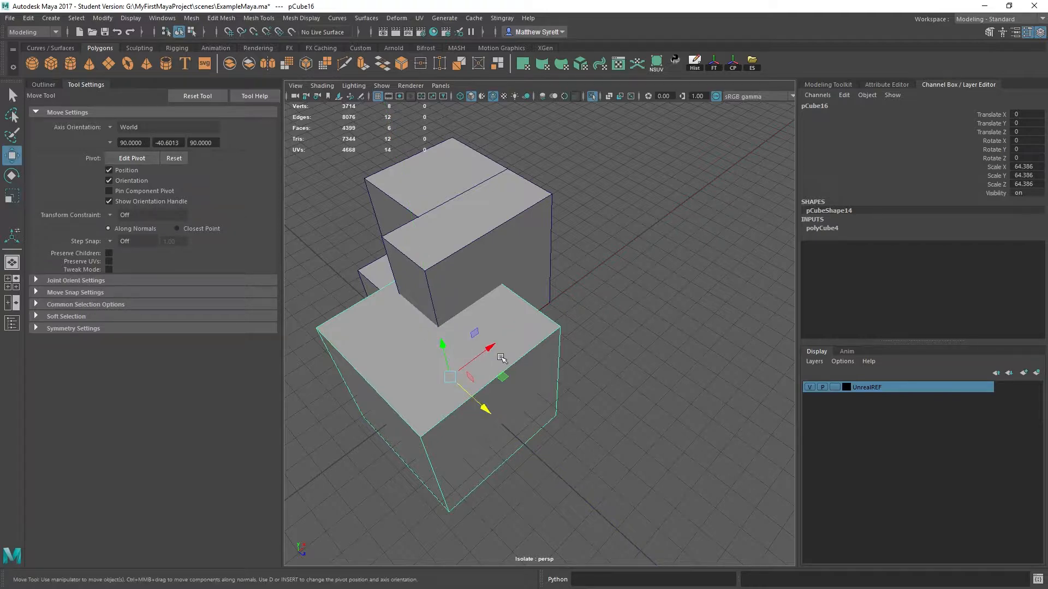
{"action": "left_click_drag", "start_coordinate": [501, 358], "coordinate": [444, 334]}
{"action": "key", "text": "r"}
{"action": "key", "text": "w"}
{"action": "left_click_drag", "start_coordinate": [541, 249], "coordinate": [532, 195]}
{"action": "left_click_drag", "start_coordinate": [581, 235], "coordinate": [534, 245]}
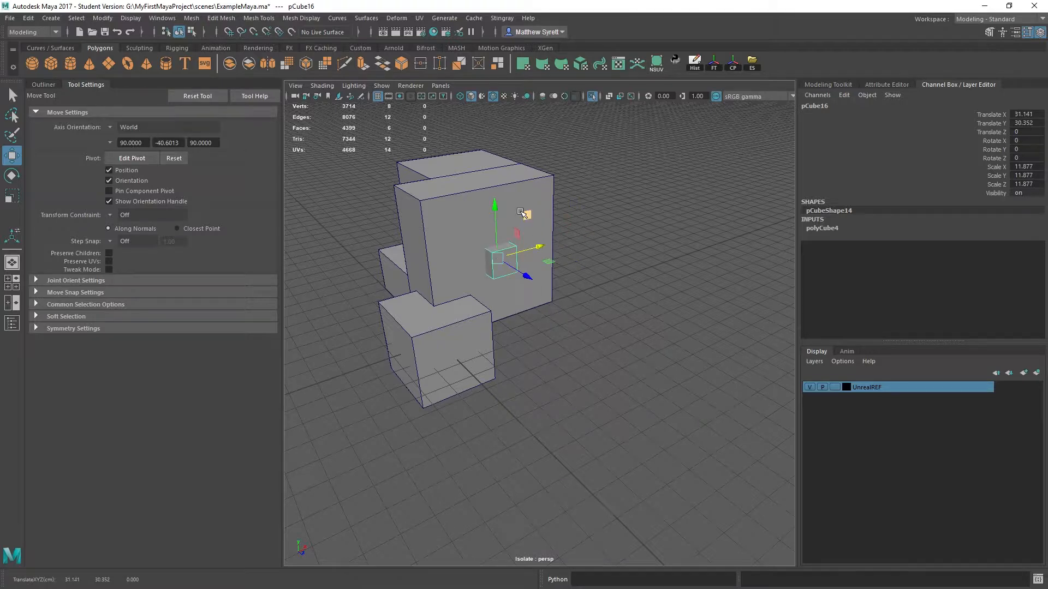
- Try a Boolean intersection of the small cube and the united block, toggling isolation to inspect the result
{"action": "left_click", "coordinate": [519, 183], "text": "shift"}
{"action": "left_click", "coordinate": [218, 19]}
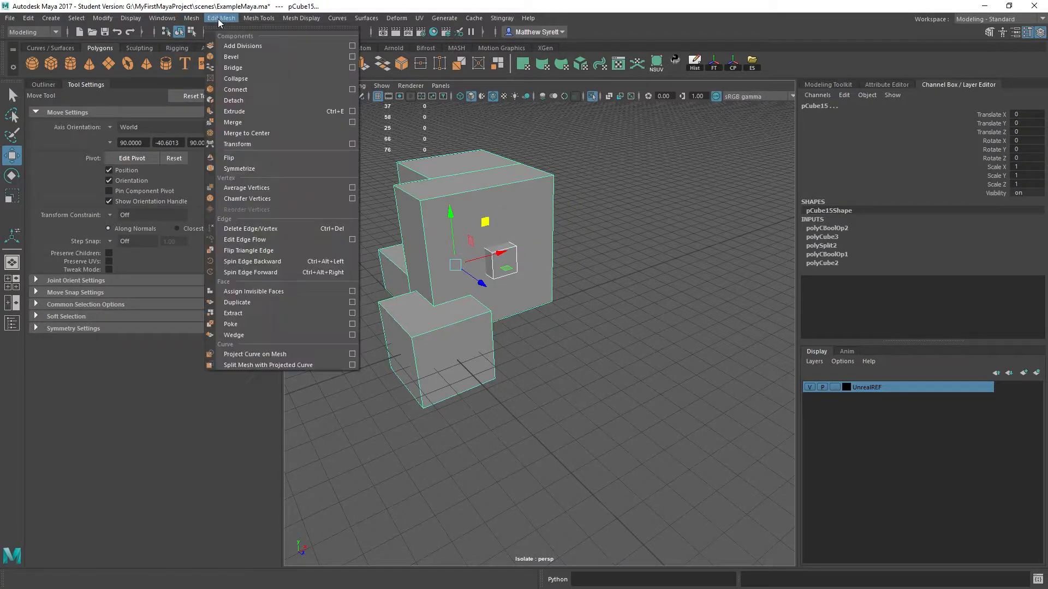
{"action": "mouse_move", "coordinate": [192, 18]}
{"action": "mouse_move", "coordinate": [225, 48]}
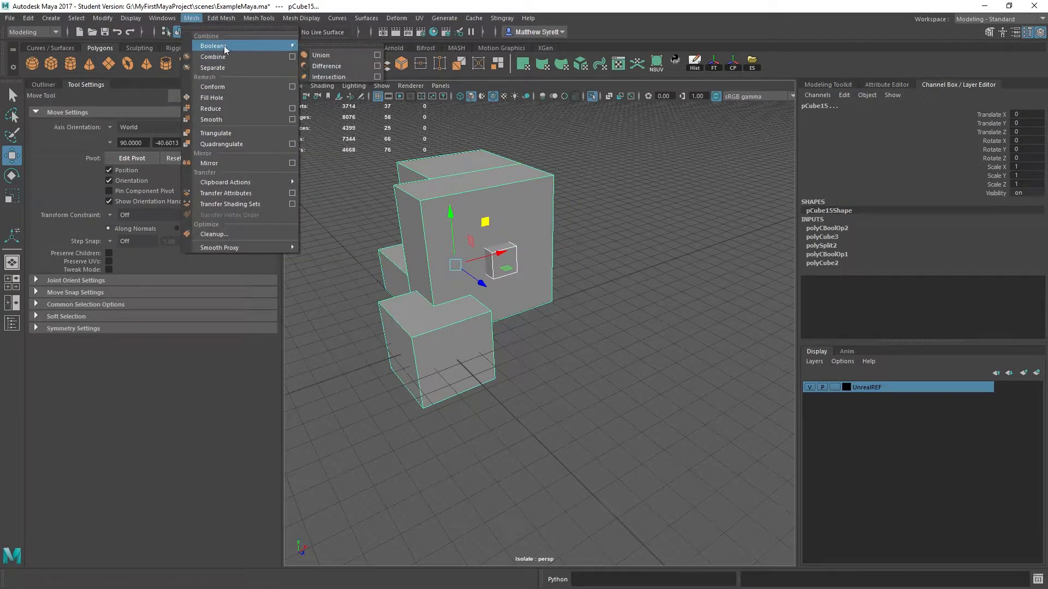
{"action": "left_click", "coordinate": [330, 76]}
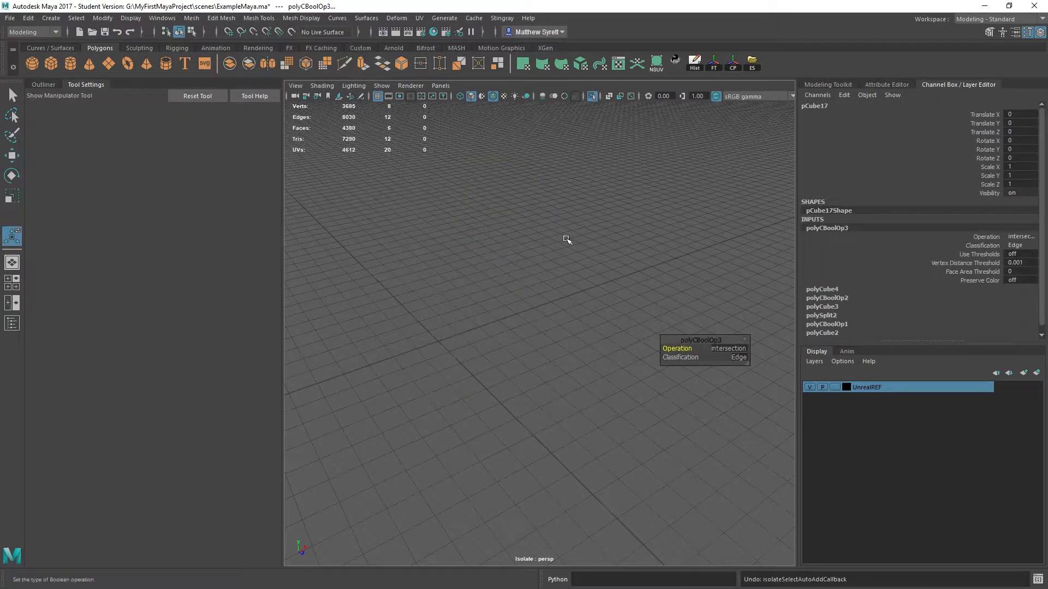
{"action": "left_click", "coordinate": [567, 239]}
{"action": "left_click", "coordinate": [590, 96]}
{"action": "left_click_drag", "start_coordinate": [598, 235], "coordinate": [555, 265], "text": "alt"}
{"action": "key", "text": "ctrl+1"}
{"action": "key", "text": "ctrl+z"}
- Intersect the two meshes again with the small cube selected last, and refresh the isolated view to inspect the result
{"action": "left_click", "coordinate": [524, 250]}
{"action": "left_click", "coordinate": [535, 293], "text": "shift"}
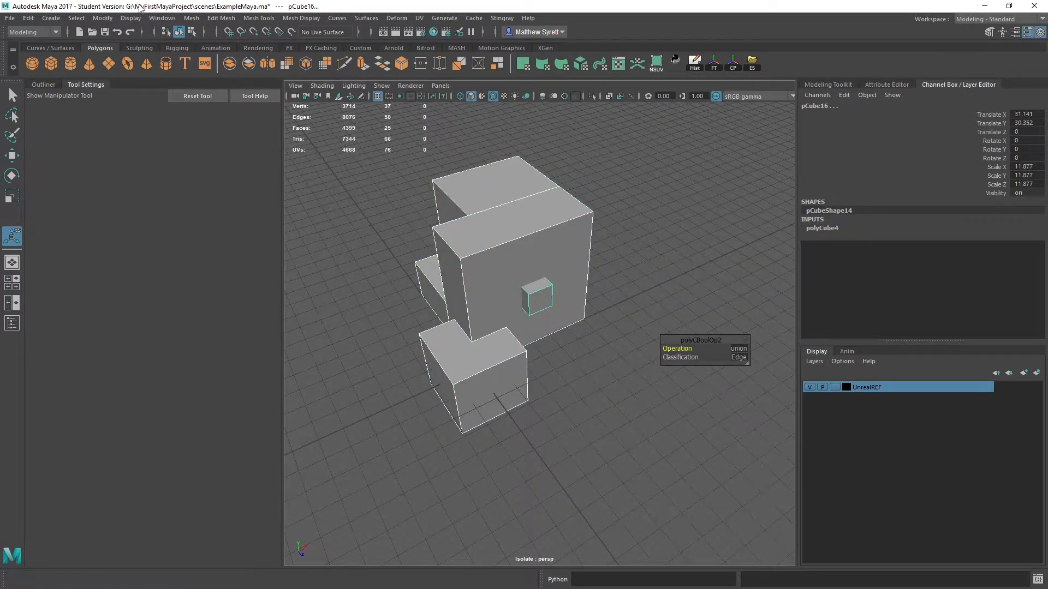
{"action": "left_click", "coordinate": [191, 18]}
{"action": "mouse_move", "coordinate": [227, 43]}
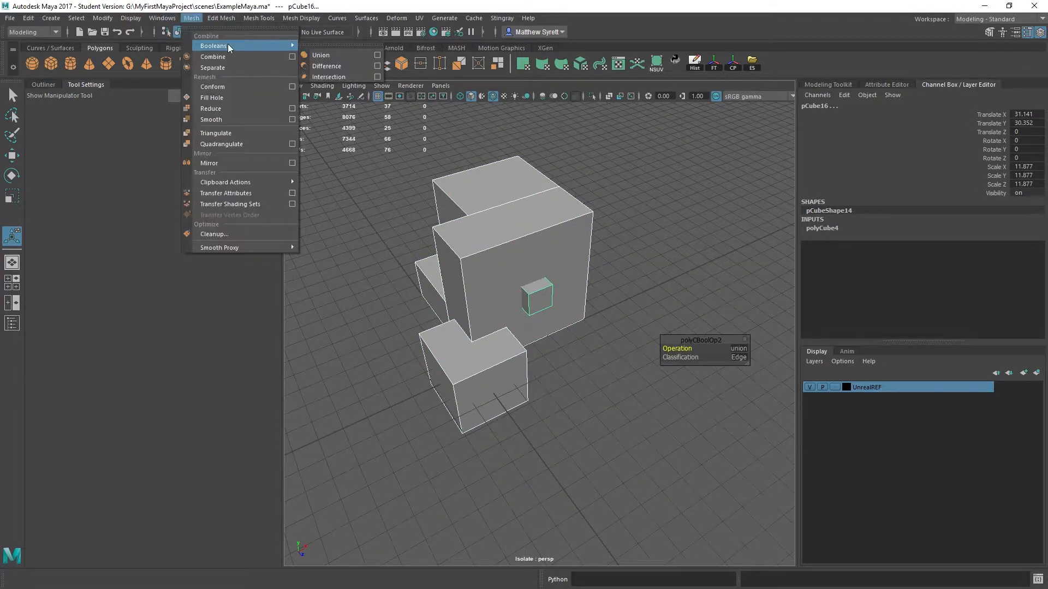
{"action": "left_click", "coordinate": [324, 74]}
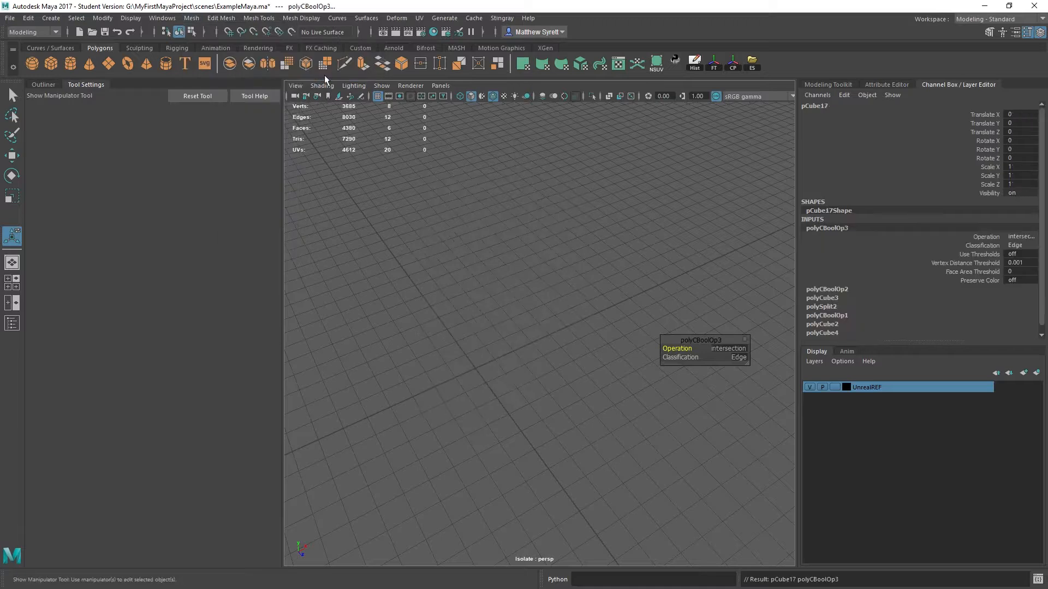
{"action": "left_click", "coordinate": [589, 95]}
{"action": "left_click", "coordinate": [589, 95]}
{"action": "left_click_drag", "start_coordinate": [518, 281], "coordinate": [579, 293], "text": "alt"}
{"action": "key", "text": "ctrl+1"}
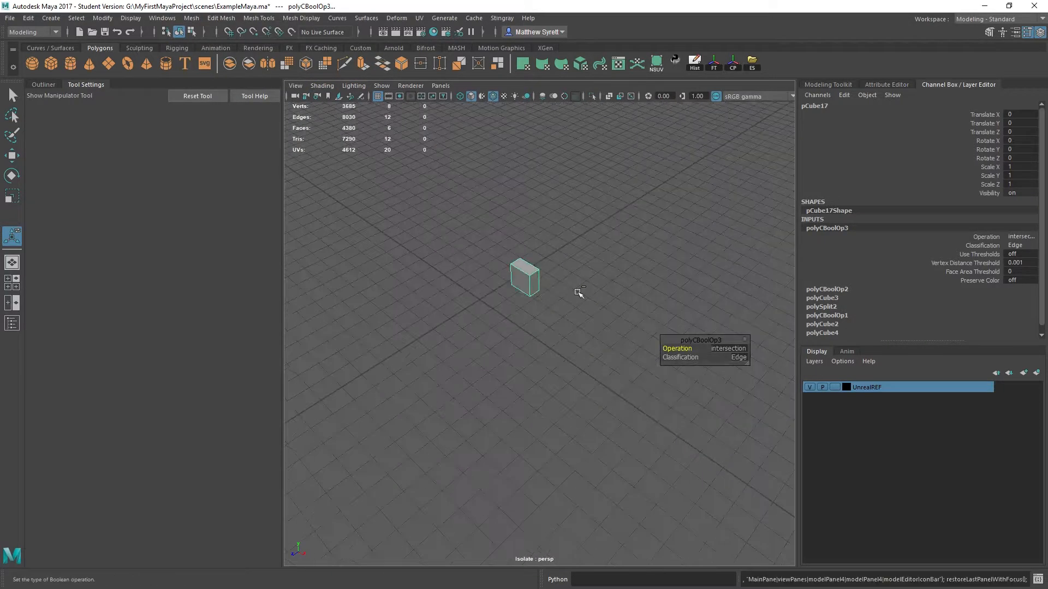
- Undo the Boolean intersection and the creation of the small cube, keeping only the united block mesh
{"action": "key", "text": "ctrl+z"}
{"action": "key", "text": "ctrl+z"}
{"action": "left_click", "coordinate": [521, 267], "text": "shift"}
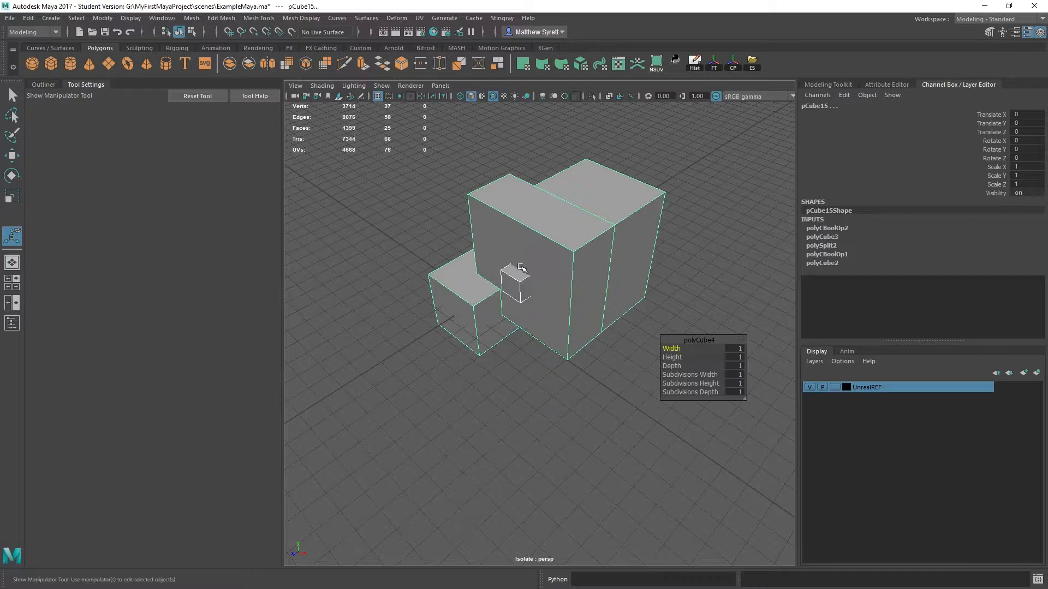
{"action": "key", "text": "ctrl+z"}
{"action": "key", "text": "ctrl+z"}
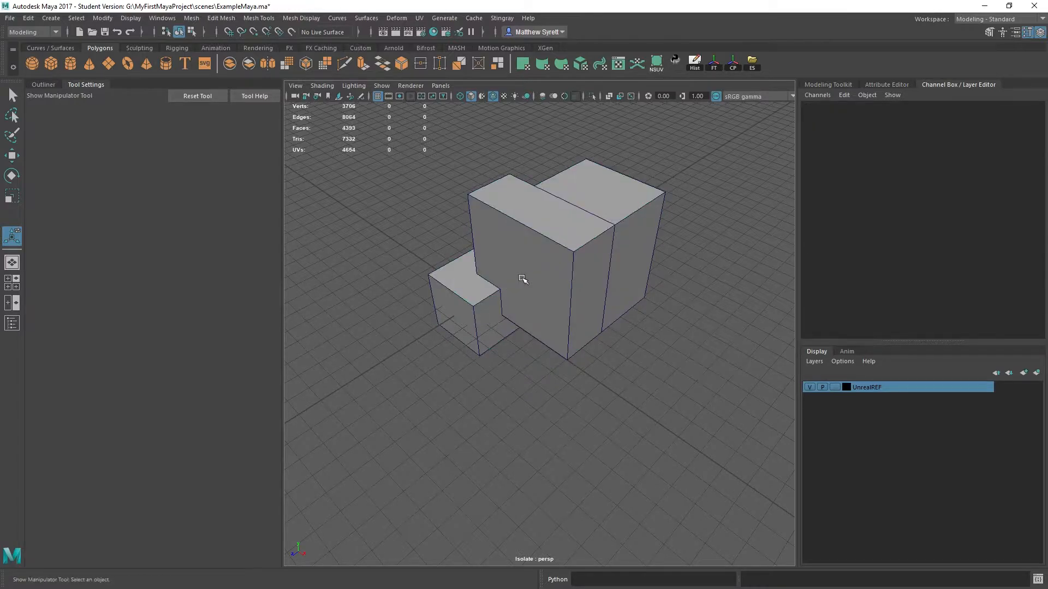
- Turn off isolation to show the whole scene and delete the united block mesh
{"action": "left_click", "coordinate": [510, 246]}
{"action": "left_click_drag", "start_coordinate": [510, 248], "coordinate": [527, 165], "text": "alt"}
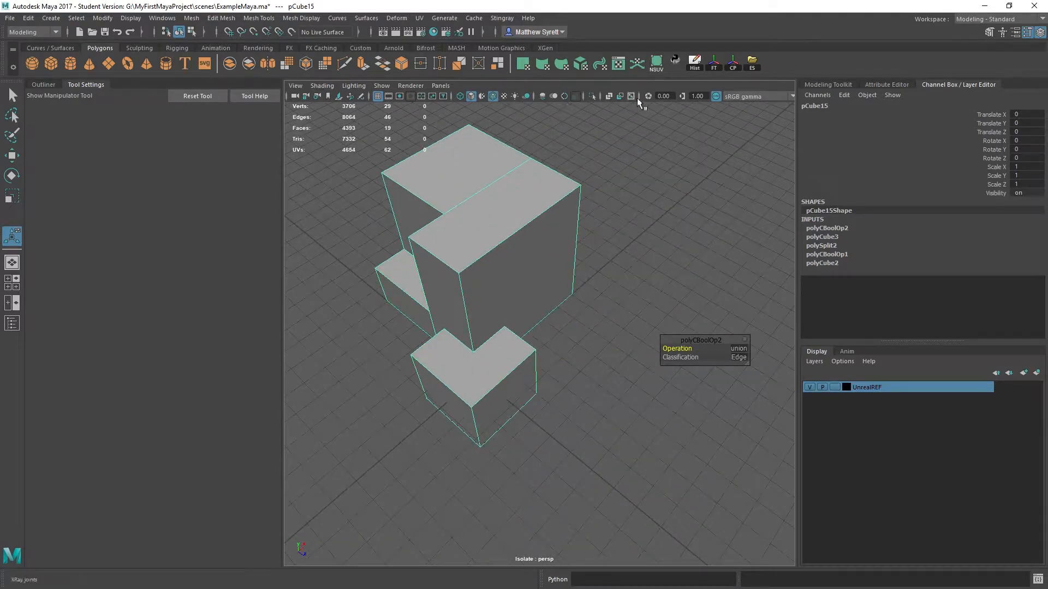
{"action": "scroll", "coordinate": [686, 281], "scroll_direction": "down", "scroll_amount": 5}
{"action": "left_click_drag", "start_coordinate": [686, 280], "coordinate": [591, 195], "text": "alt"}
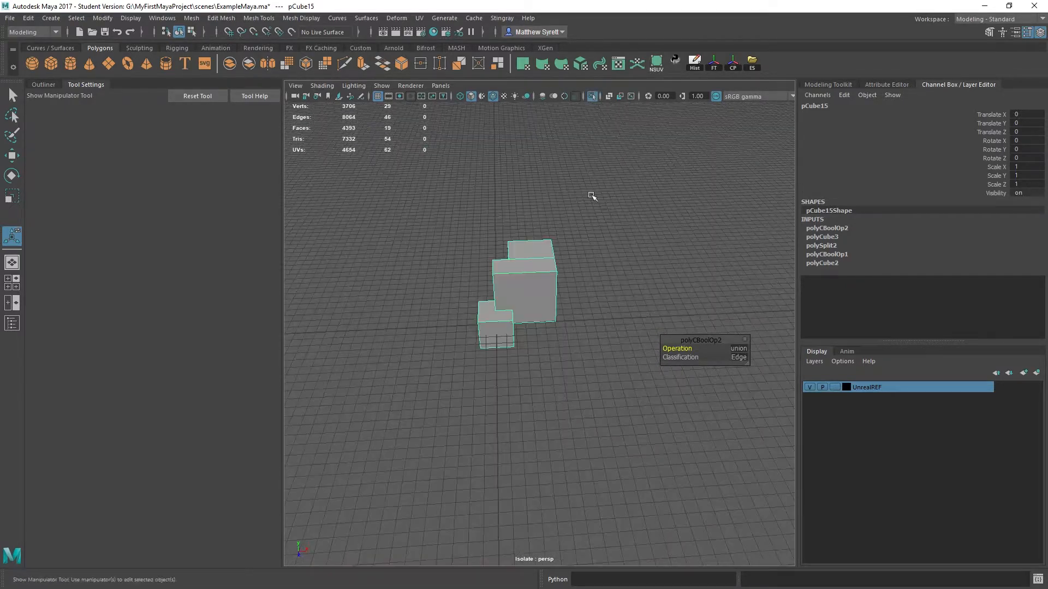
{"action": "left_click", "coordinate": [592, 96]}
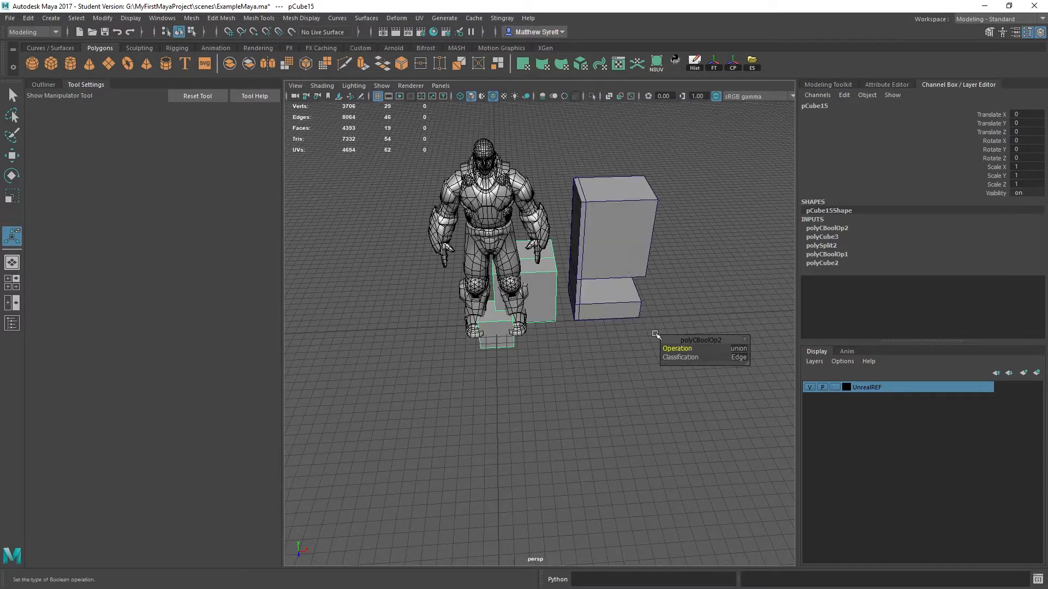
{"action": "left_click_drag", "start_coordinate": [655, 334], "coordinate": [612, 322], "text": "alt"}
{"action": "left_click", "coordinate": [534, 286]}
{"action": "left_click", "coordinate": [540, 286]}
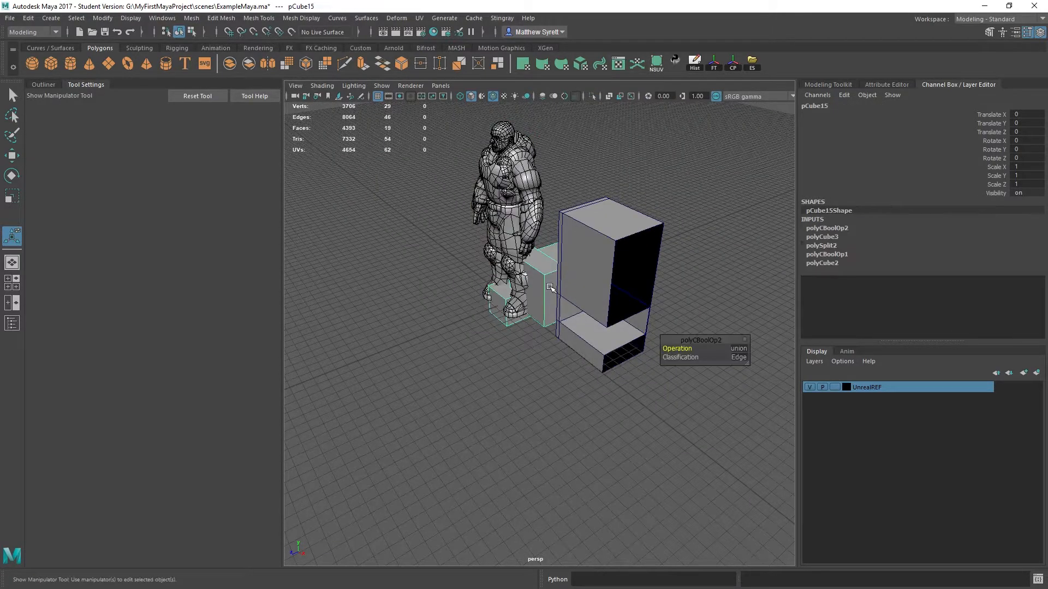
{"action": "key", "text": "Delete"}
- Freeze the transformations of the drawer mesh beside the reference character
{"action": "left_click_drag", "start_coordinate": [576, 303], "coordinate": [529, 249], "text": "alt"}
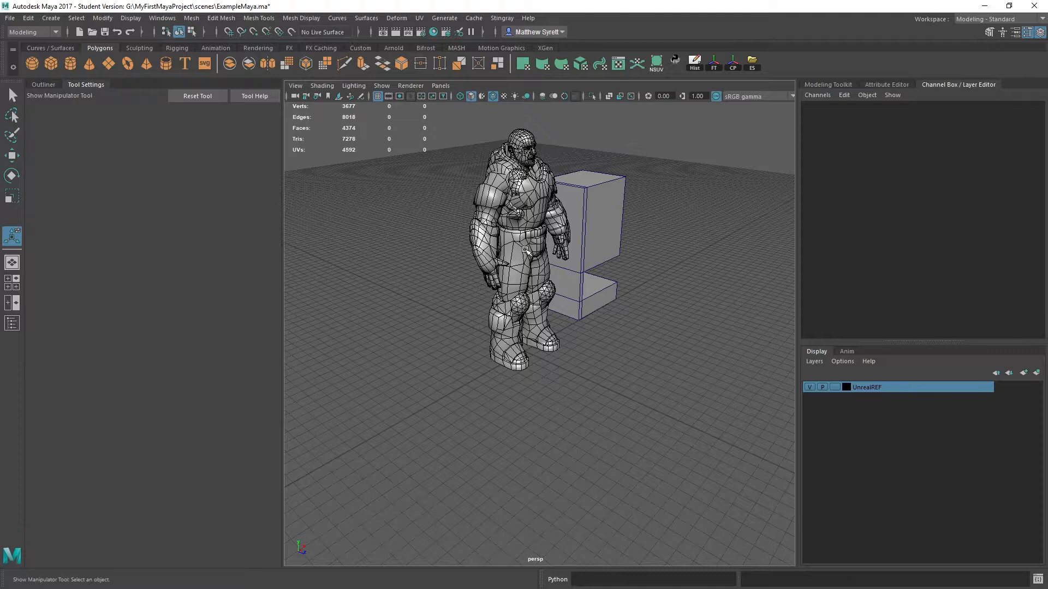
{"action": "middle_click_drag", "start_coordinate": [620, 216], "coordinate": [577, 273], "text": "alt"}
{"action": "left_click", "coordinate": [555, 280]}
{"action": "left_click_drag", "start_coordinate": [674, 263], "coordinate": [575, 335], "text": "alt"}
{"action": "middle_click_drag", "start_coordinate": [575, 334], "coordinate": [643, 322], "text": "alt"}
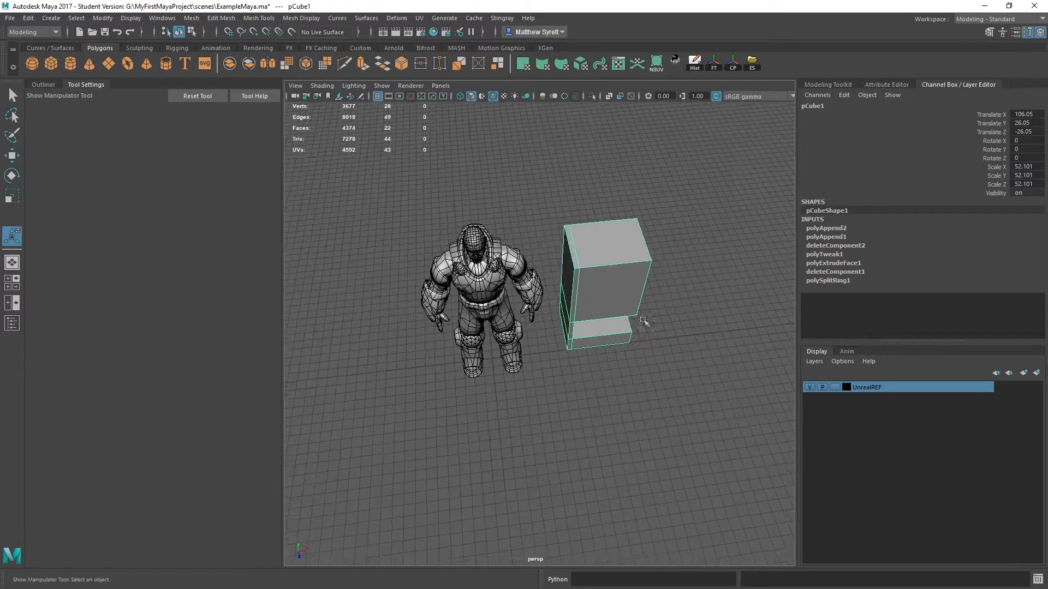
{"action": "left_click_drag", "start_coordinate": [747, 329], "coordinate": [682, 327], "text": "alt"}
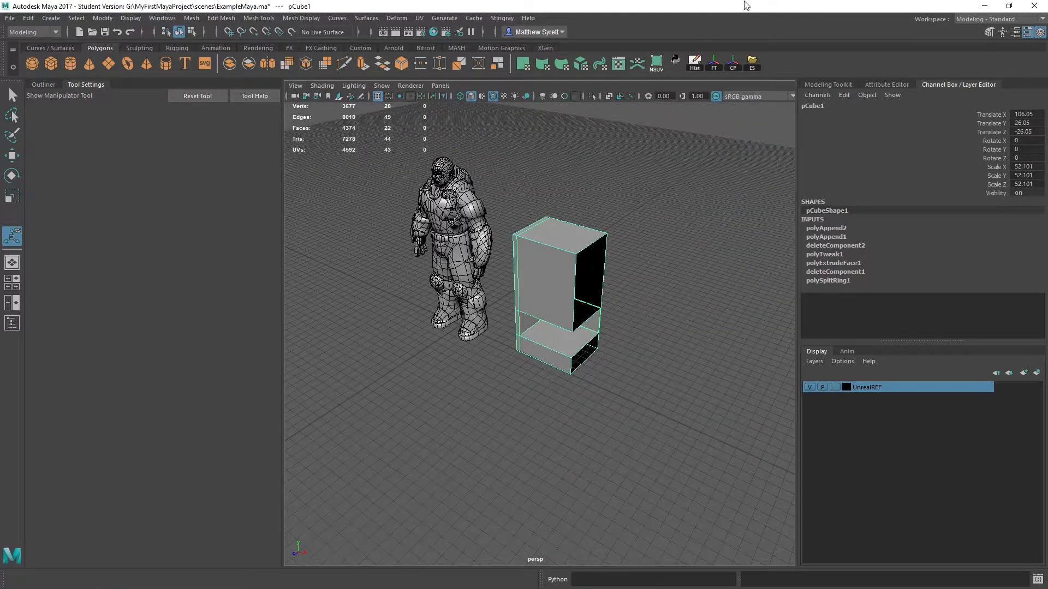
{"action": "left_click", "coordinate": [708, 69]}
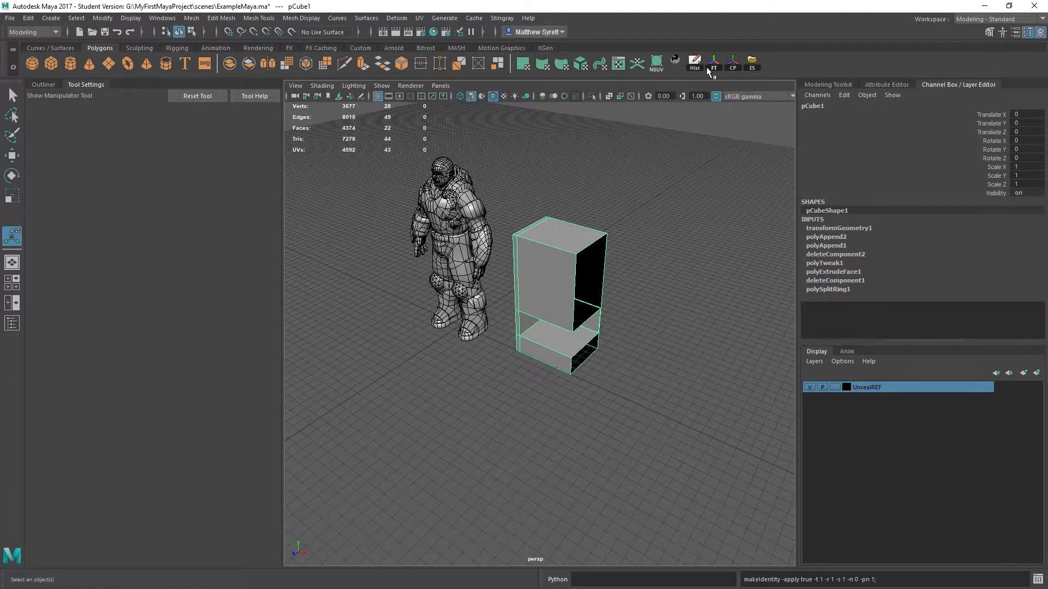
- Hide the drawer mesh and the reference character to leave an empty workspace
{"action": "right_click", "coordinate": [543, 276], "text": "shift"}
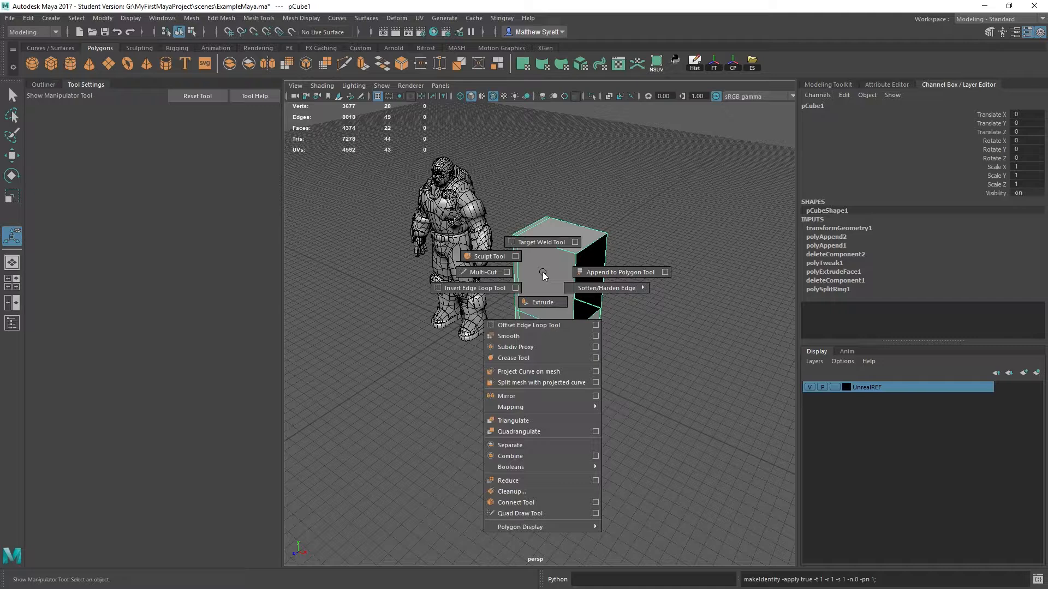
{"action": "left_click_drag", "start_coordinate": [543, 274], "coordinate": [560, 248], "text": "alt"}
{"action": "key", "text": "ctrl+h"}
{"action": "left_click", "coordinate": [475, 213]}
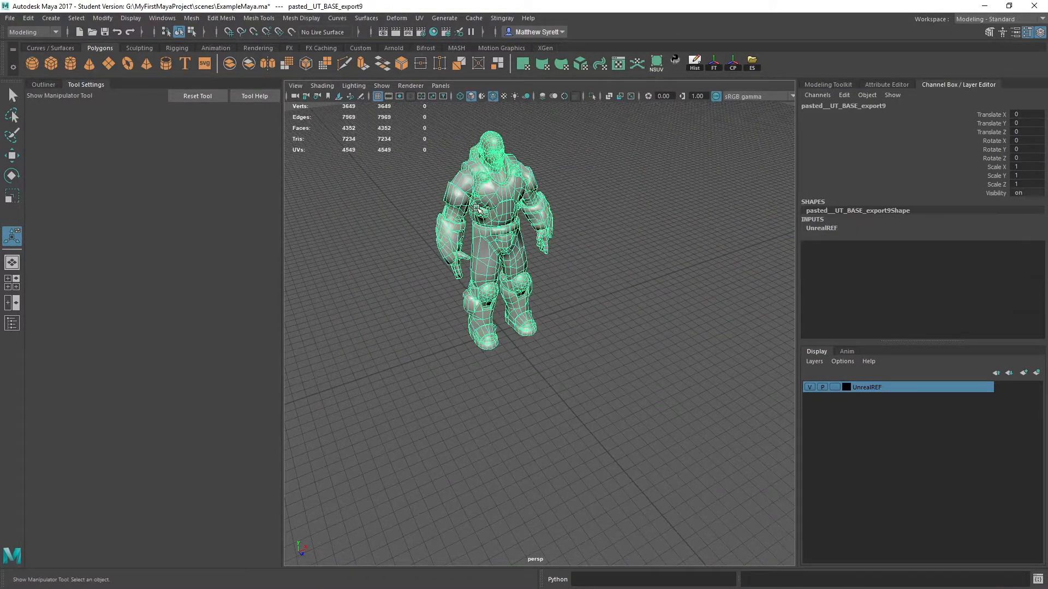
{"action": "key", "text": "ctrl+h"}
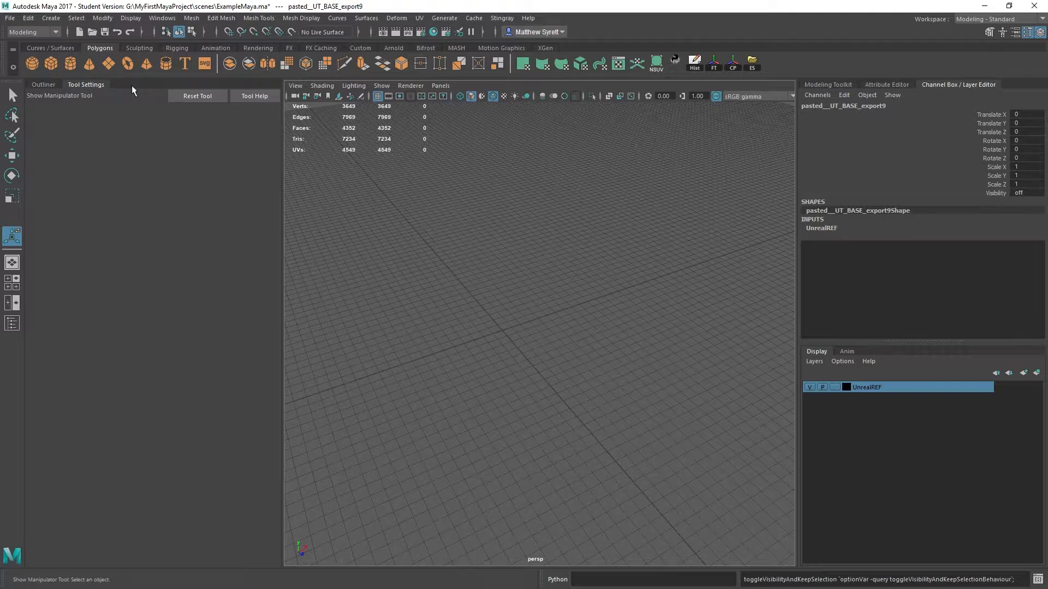
- Create a polygon cylinder, scale it uniformly to 62.292 and raise it to about Y 74.65
{"action": "left_click", "coordinate": [70, 64]}
{"action": "key", "text": "e"}
{"action": "key", "text": "r"}
{"action": "left_click_drag", "start_coordinate": [532, 336], "coordinate": [628, 336]}
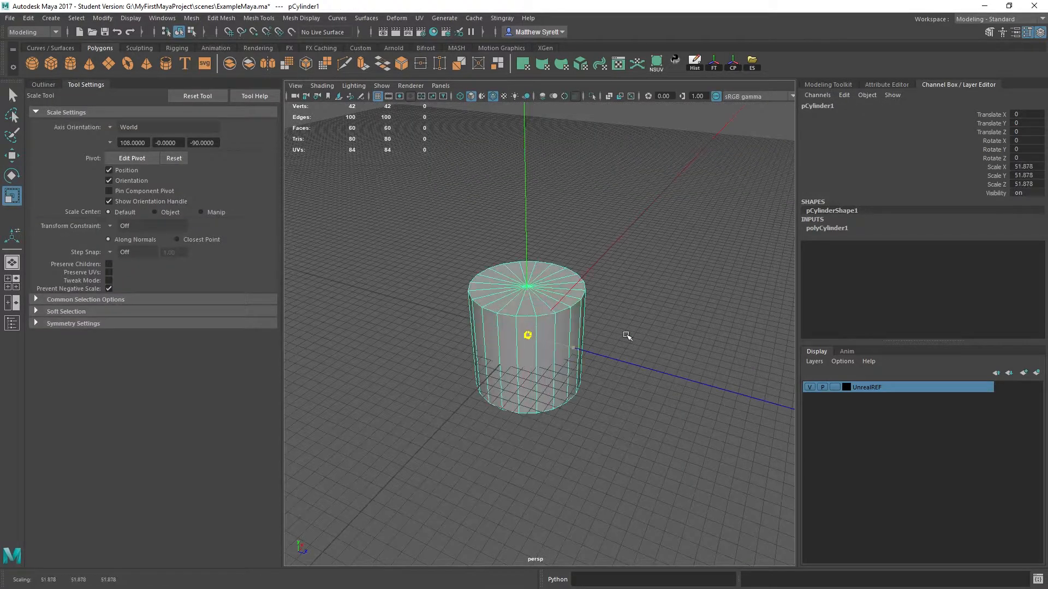
{"action": "key", "text": "w"}
{"action": "left_click_drag", "start_coordinate": [524, 289], "coordinate": [524, 213]}
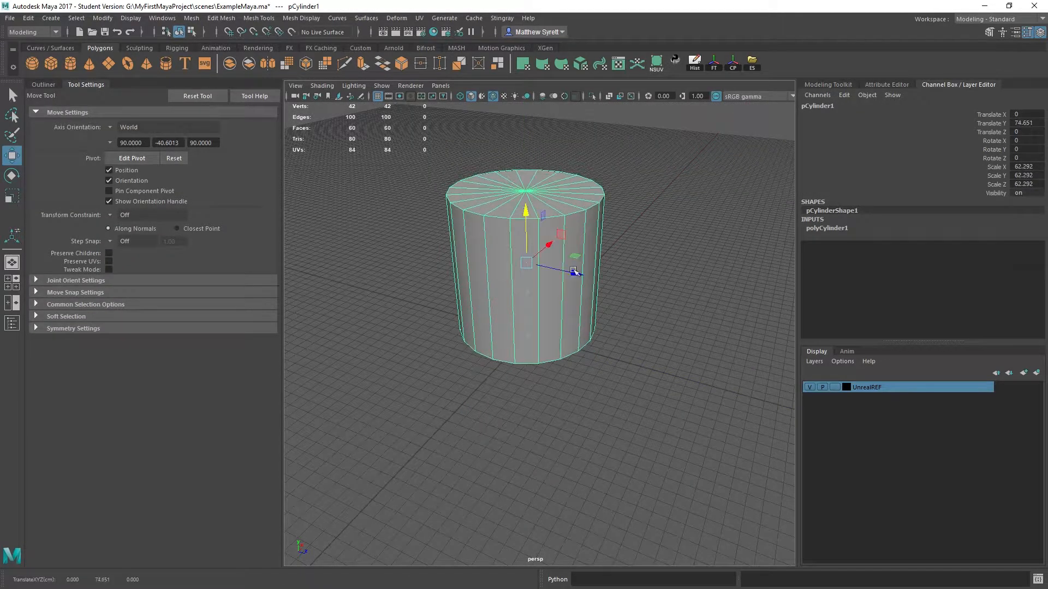
- Try 16 axis subdivisions on the cylinder, and settle on 12
{"action": "left_click", "coordinate": [826, 229]}
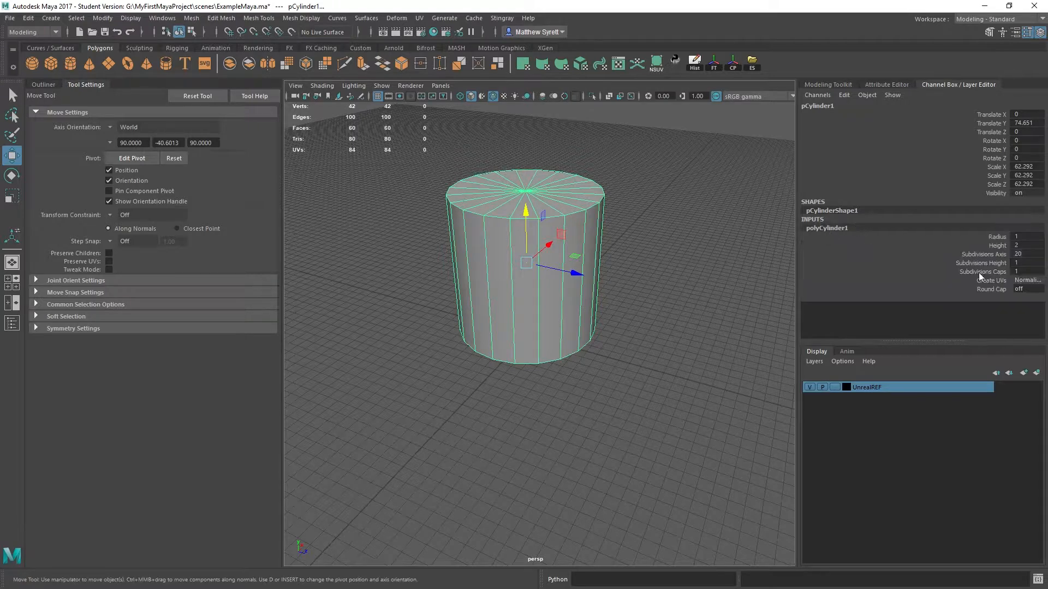
{"action": "double_click", "coordinate": [1034, 254]}
{"action": "type", "text": "16"}
{"action": "key", "text": "Return"}
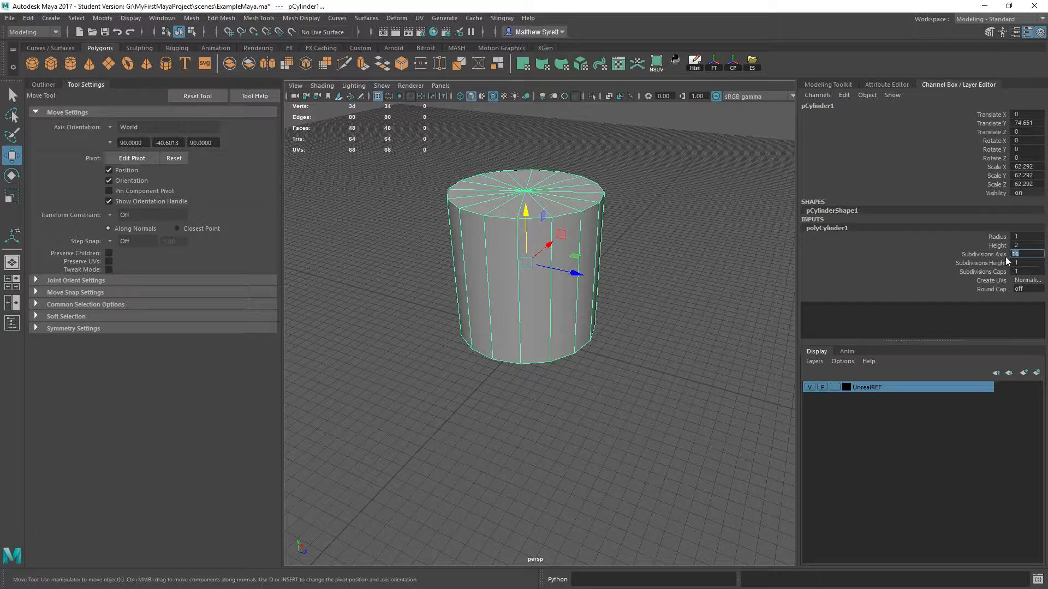
{"action": "type", "text": "12"}
{"action": "key", "text": "Return"}
- Select the cylinder's vertical side edges in edge mode and return to object mode
{"action": "left_click_drag", "start_coordinate": [621, 307], "coordinate": [583, 293], "text": "alt"}
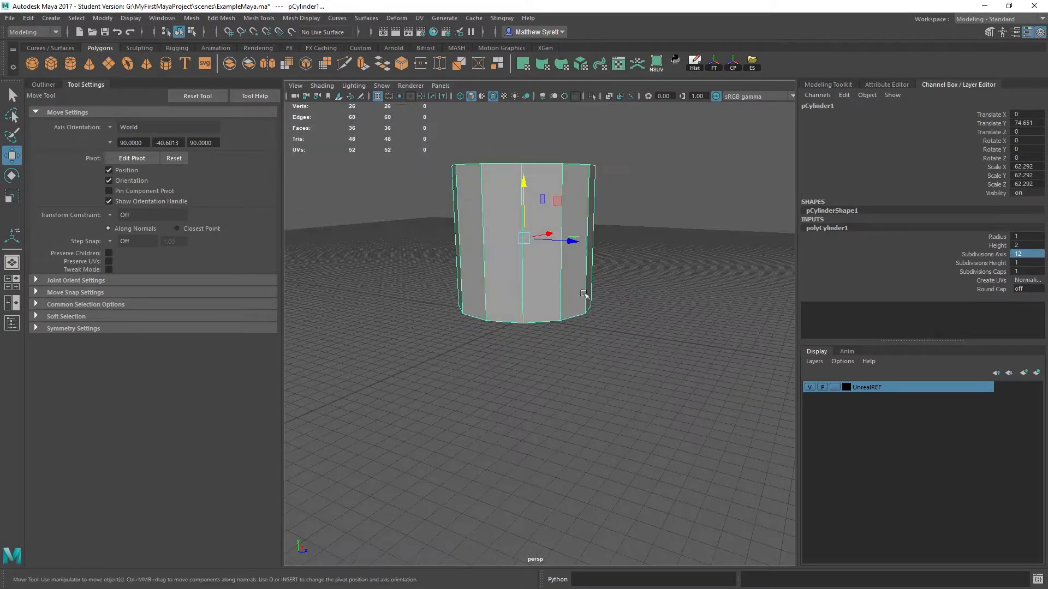
{"action": "right_click_drag", "start_coordinate": [548, 166], "coordinate": [550, 137]}
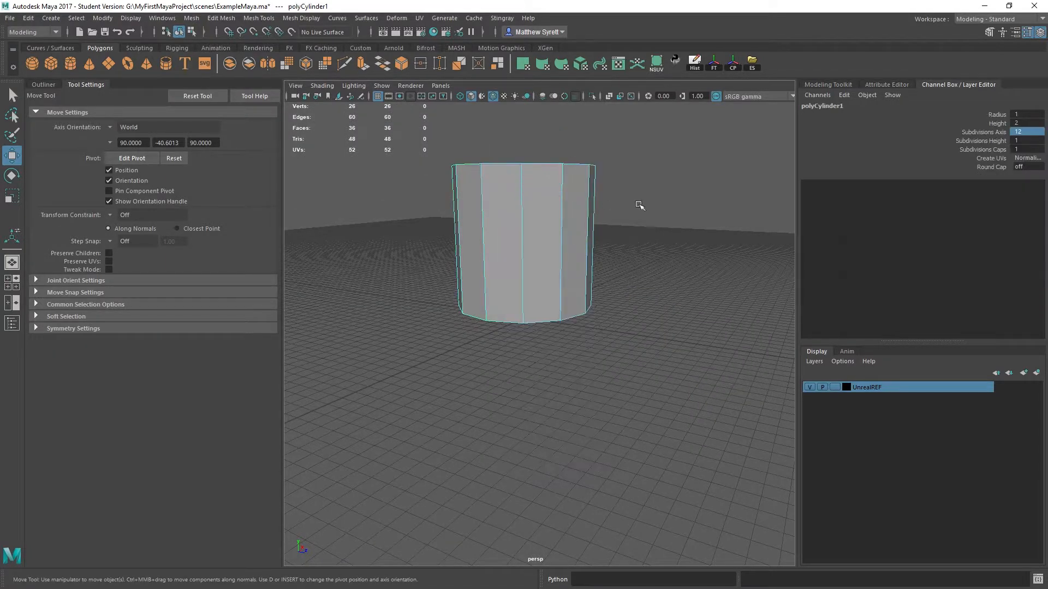
{"action": "left_click", "coordinate": [639, 204]}
{"action": "mouse_move", "coordinate": [629, 310]}
{"action": "left_mouse_down", "text": "alt"}
{"action": "mouse_move", "coordinate": [627, 297]}
{"action": "mouse_move", "coordinate": [654, 328]}
{"action": "mouse_move", "coordinate": [643, 299]}
{"action": "left_mouse_up", "text": "alt"}
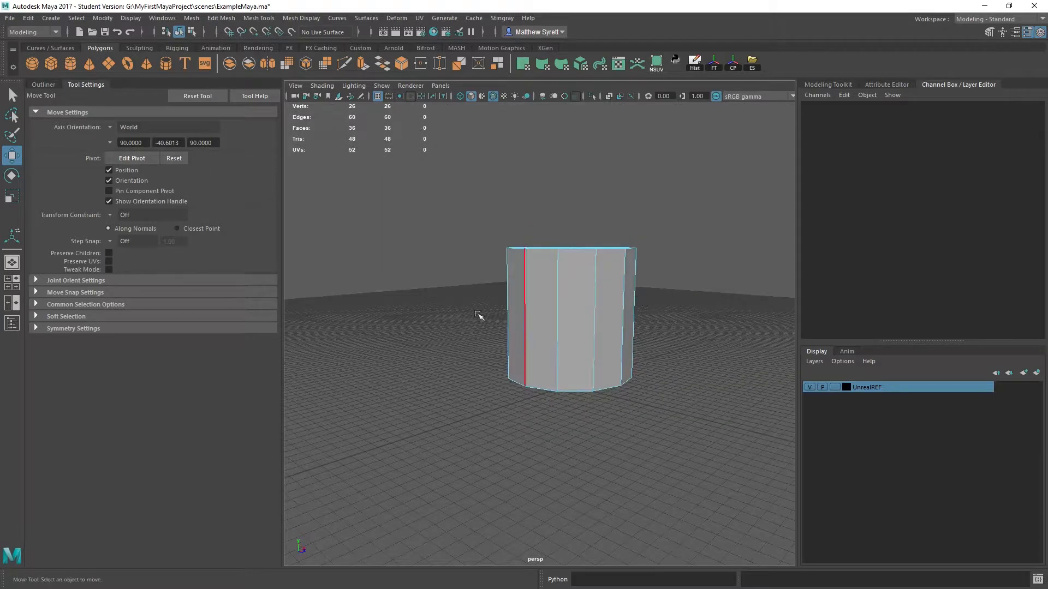
{"action": "left_click_drag", "start_coordinate": [403, 288], "coordinate": [682, 328]}
{"action": "right_click_drag", "start_coordinate": [562, 276], "coordinate": [611, 228]}
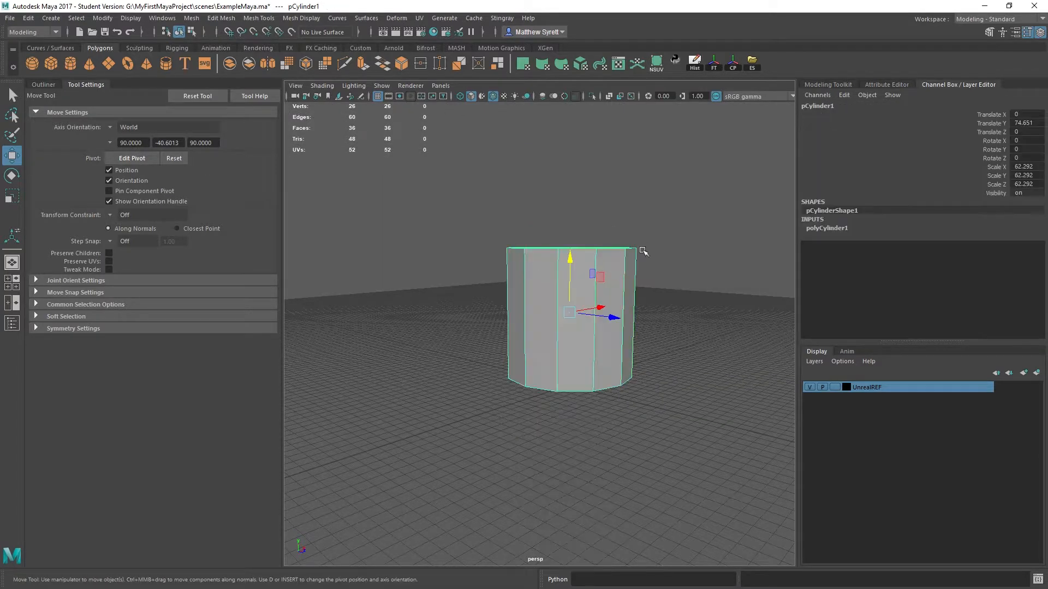
- Deselect the cylinder, turn off the wireframe overlay on shaded objects and inspect the shading of its sides
{"action": "left_click", "coordinate": [703, 319]}
{"action": "left_click_drag", "start_coordinate": [702, 319], "coordinate": [440, 104], "text": "alt"}
{"action": "left_click", "coordinate": [493, 96]}
{"action": "mouse_move", "coordinate": [551, 358]}
{"action": "left_mouse_down", "text": "alt"}
{"action": "mouse_move", "coordinate": [549, 316]}
{"action": "mouse_move", "coordinate": [512, 292]}
{"action": "left_mouse_up", "text": "alt"}
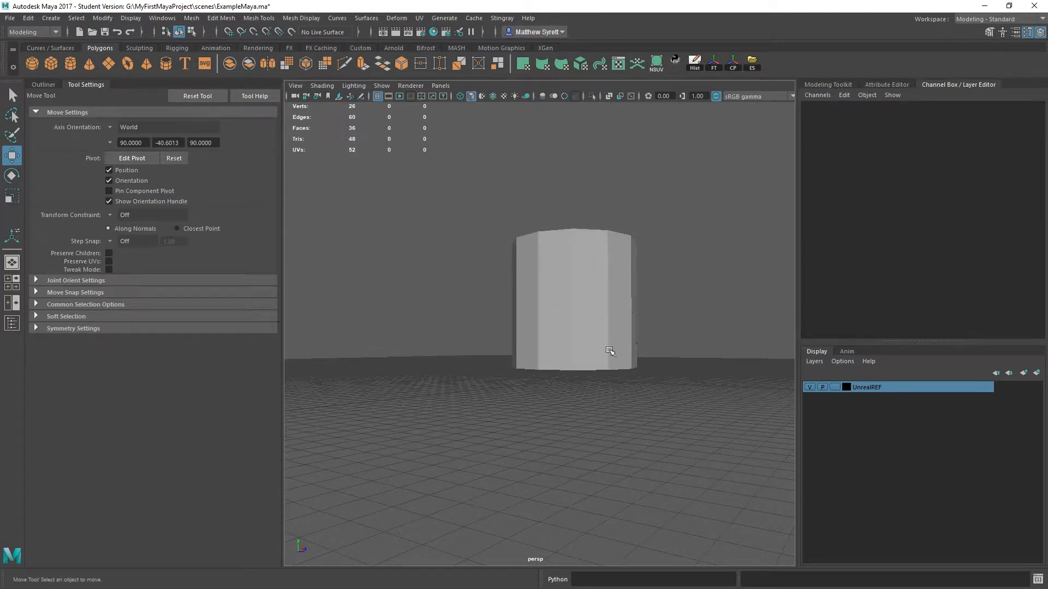
{"action": "left_click_drag", "start_coordinate": [609, 351], "coordinate": [662, 298], "text": "alt"}
{"action": "left_click_drag", "start_coordinate": [567, 260], "coordinate": [503, 278], "text": "alt"}
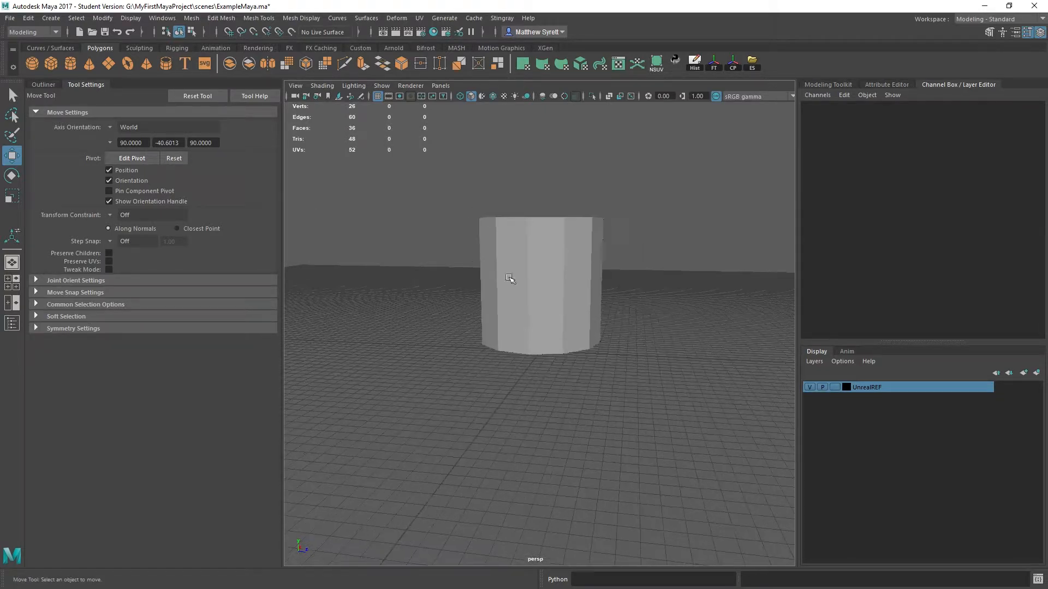
- Select all vertical side edges of the cylinder and soften them
{"action": "left_click", "coordinate": [542, 256]}
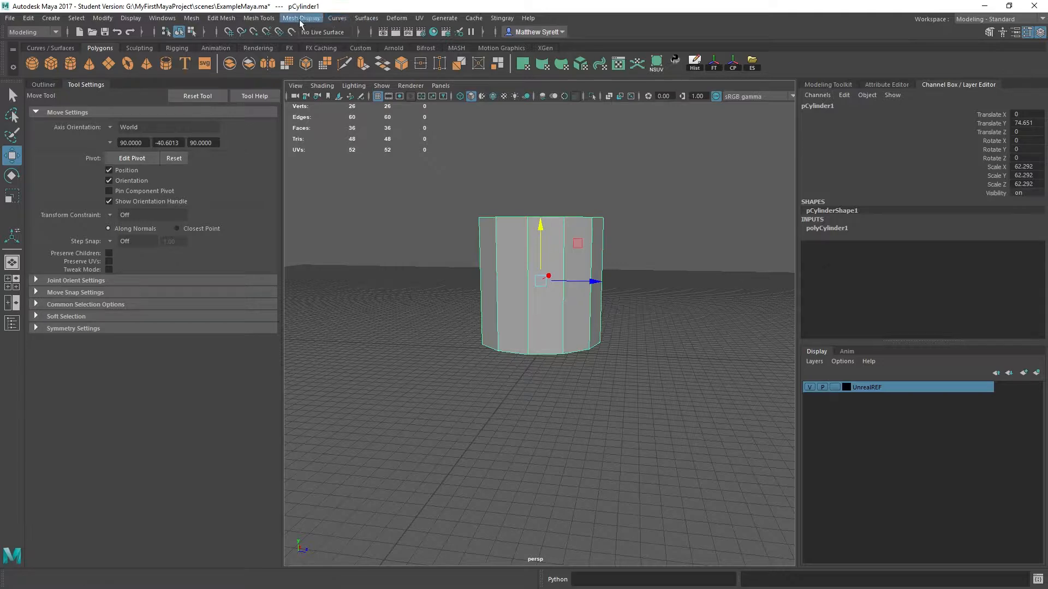
{"action": "right_click_drag", "start_coordinate": [503, 248], "coordinate": [503, 169]}
{"action": "left_click_drag", "start_coordinate": [425, 244], "coordinate": [752, 284]}
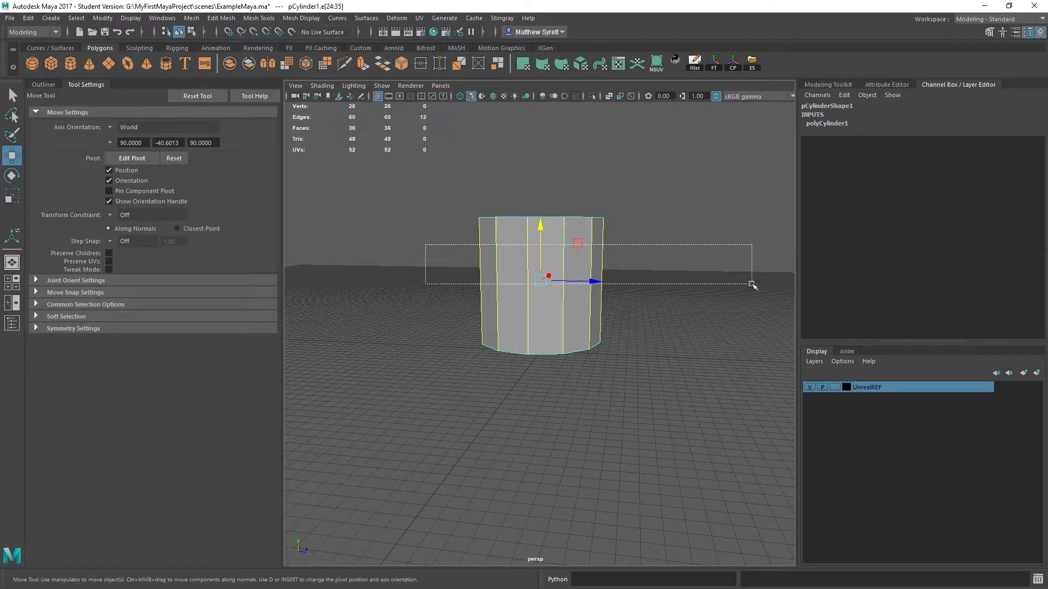
{"action": "left_click_drag", "start_coordinate": [601, 326], "coordinate": [566, 320], "text": "alt"}
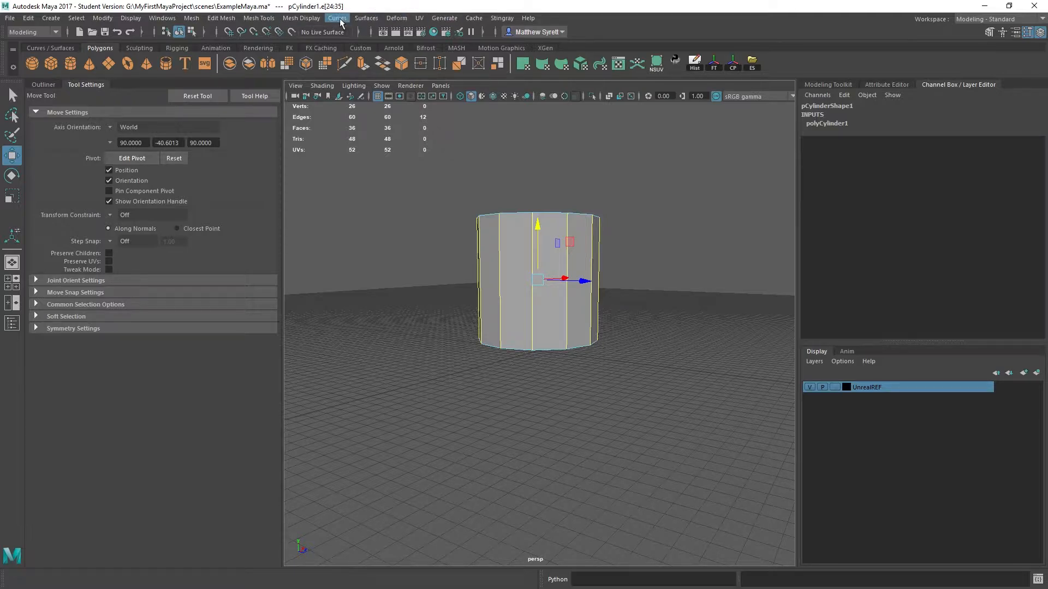
{"action": "left_click", "coordinate": [314, 21]}
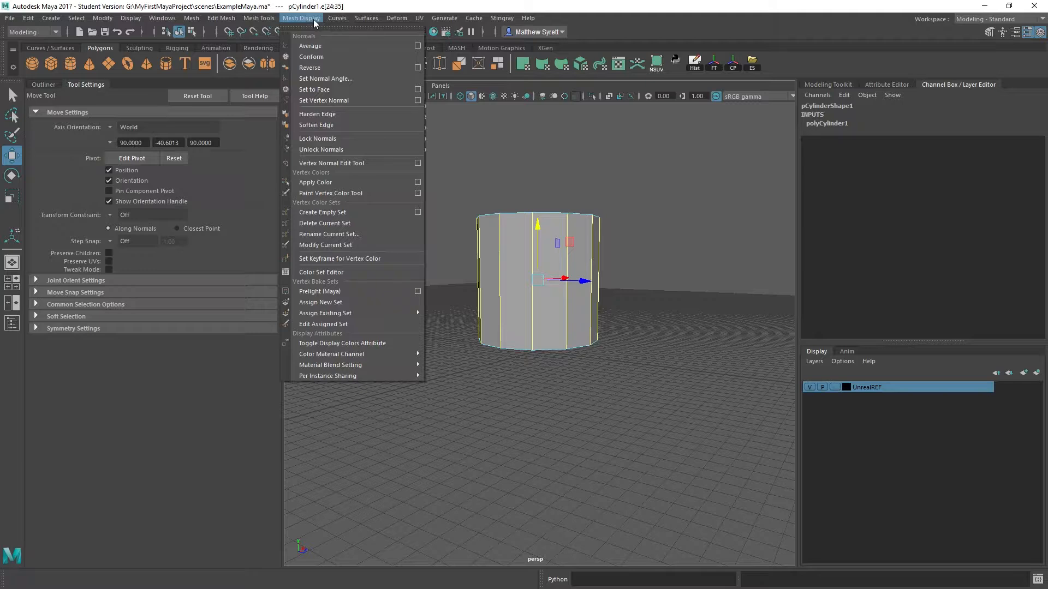
{"action": "left_click", "coordinate": [330, 130]}
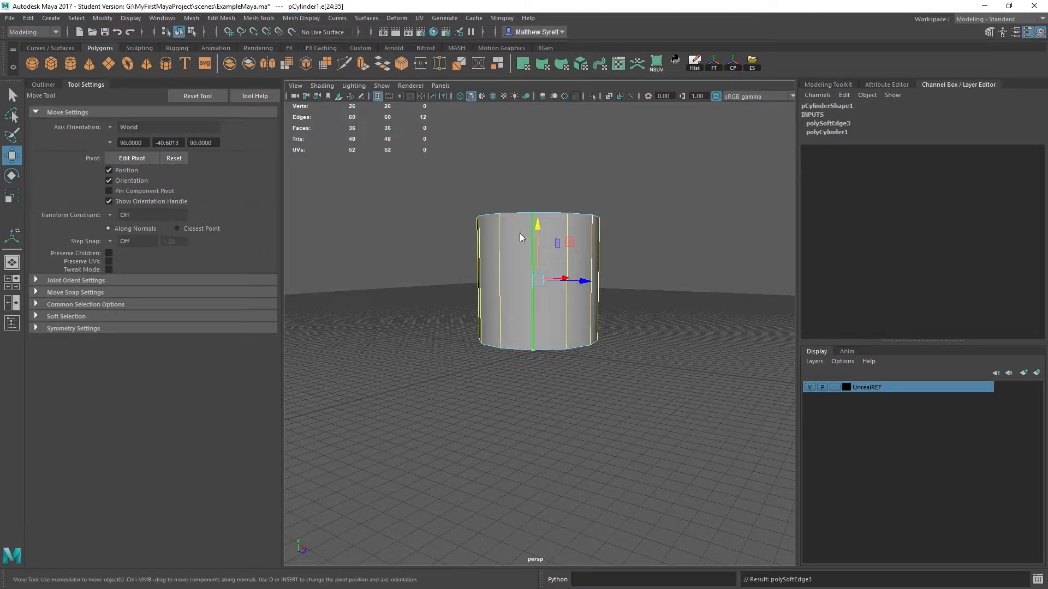
- Return to object mode, deselect the cylinder and inspect the shading of its sides from another angle
{"action": "right_click_drag", "start_coordinate": [520, 235], "coordinate": [545, 210]}
{"action": "left_click", "coordinate": [676, 245]}
{"action": "left_click_drag", "start_coordinate": [679, 245], "coordinate": [678, 285], "text": "alt"}
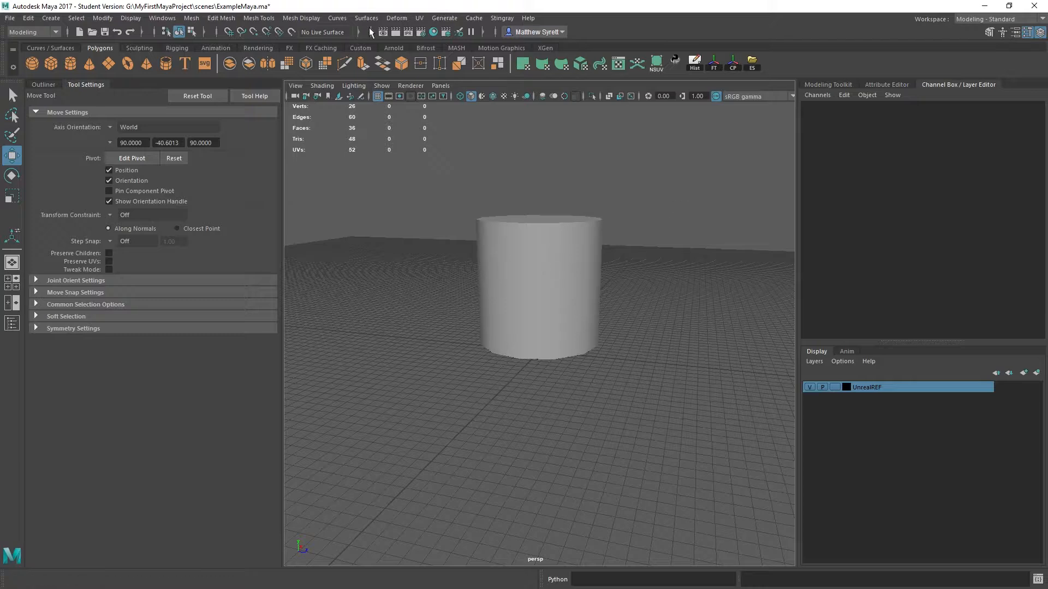
- Unlock the normals of all the cylinder's vertices, and return to object mode to inspect the deselected mesh
{"action": "left_click", "coordinate": [547, 234]}
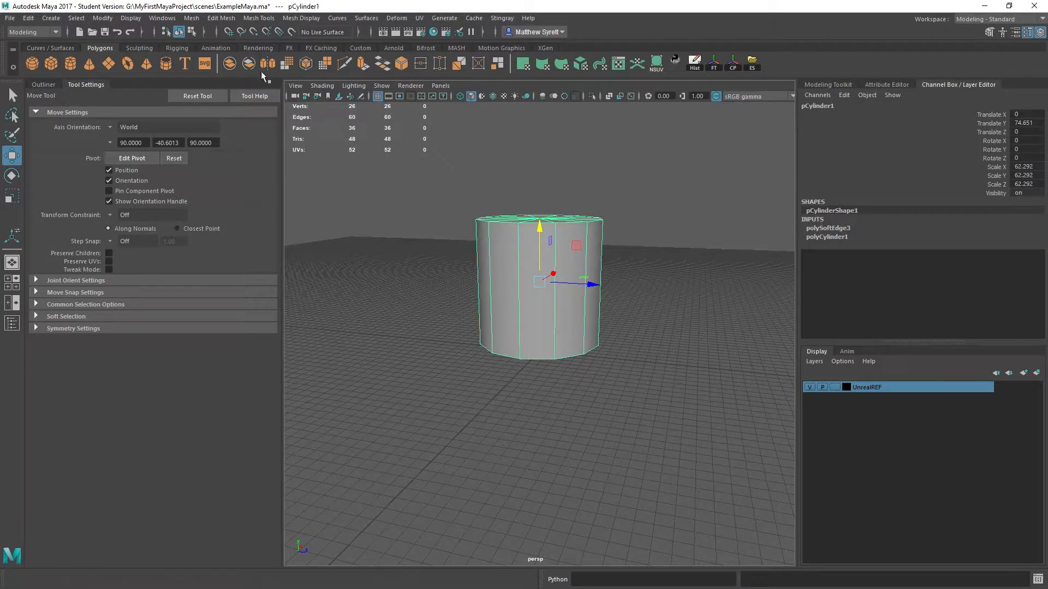
{"action": "right_click", "coordinate": [514, 238]}
{"action": "right_click_drag", "start_coordinate": [514, 238], "coordinate": [459, 236]}
{"action": "left_click_drag", "start_coordinate": [401, 159], "coordinate": [791, 511]}
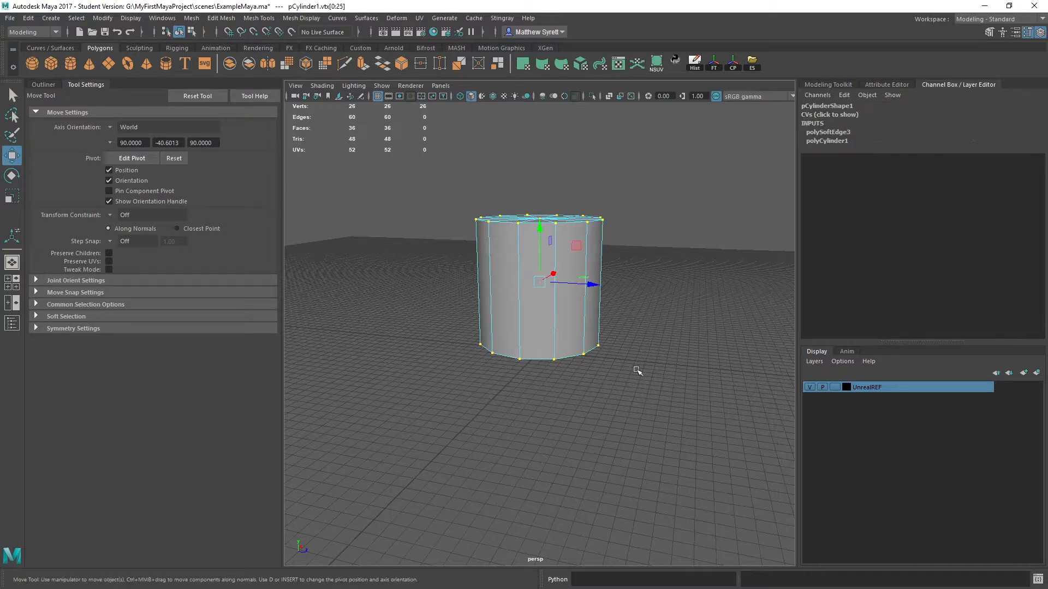
{"action": "left_click", "coordinate": [301, 18]}
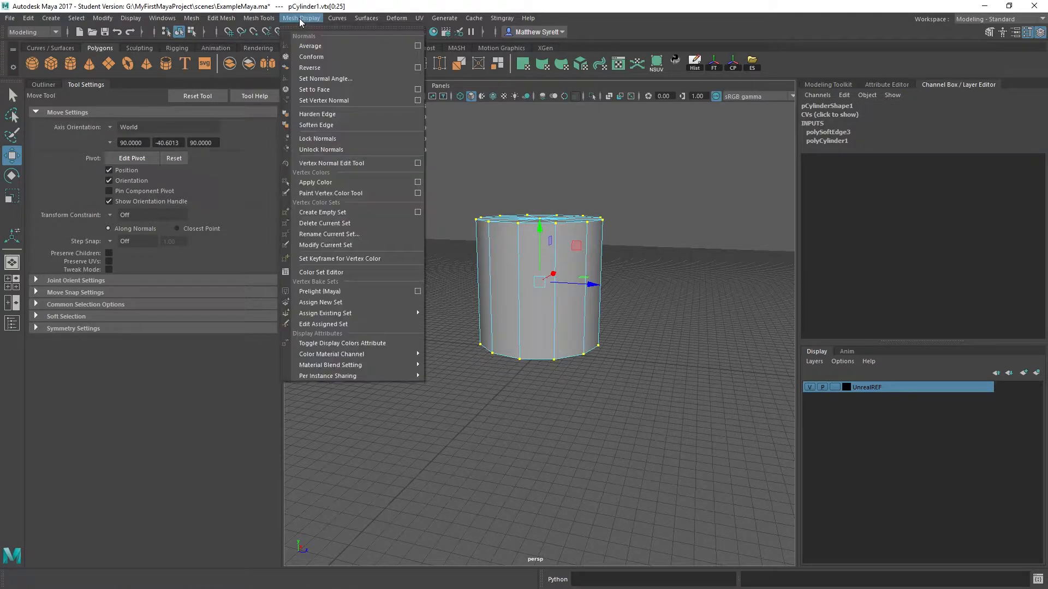
{"action": "left_click", "coordinate": [346, 150]}
{"action": "right_click", "coordinate": [491, 240]}
{"action": "right_click_drag", "start_coordinate": [492, 240], "coordinate": [518, 228]}
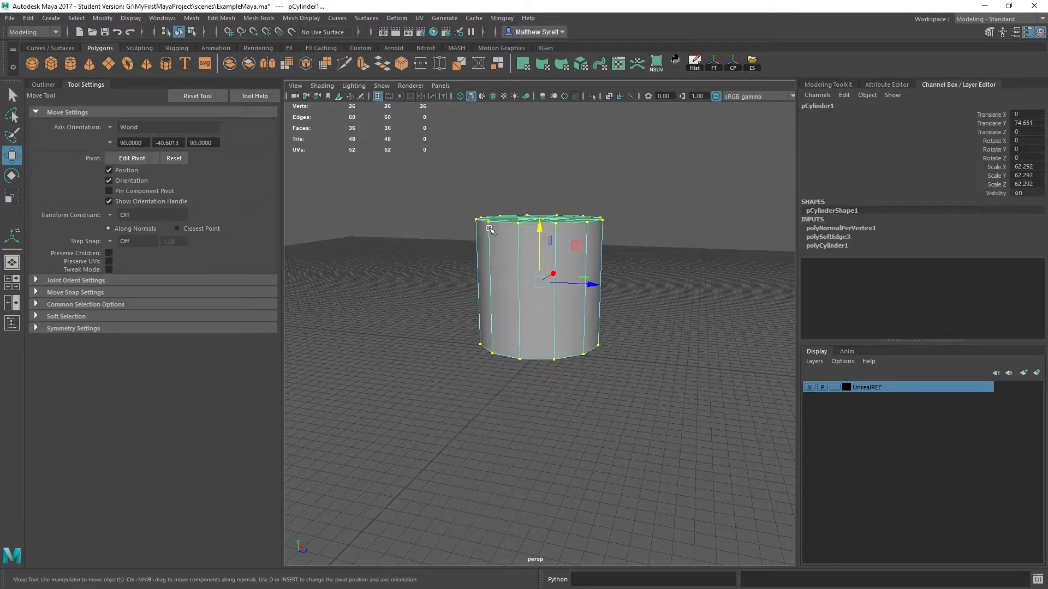
{"action": "left_click", "coordinate": [643, 196]}
{"action": "mouse_move", "coordinate": [600, 352]}
{"action": "left_mouse_down", "text": "alt"}
{"action": "mouse_move", "coordinate": [589, 329]}
{"action": "mouse_move", "coordinate": [608, 271]}
{"action": "mouse_move", "coordinate": [596, 349]}
{"action": "left_mouse_up", "text": "alt"}
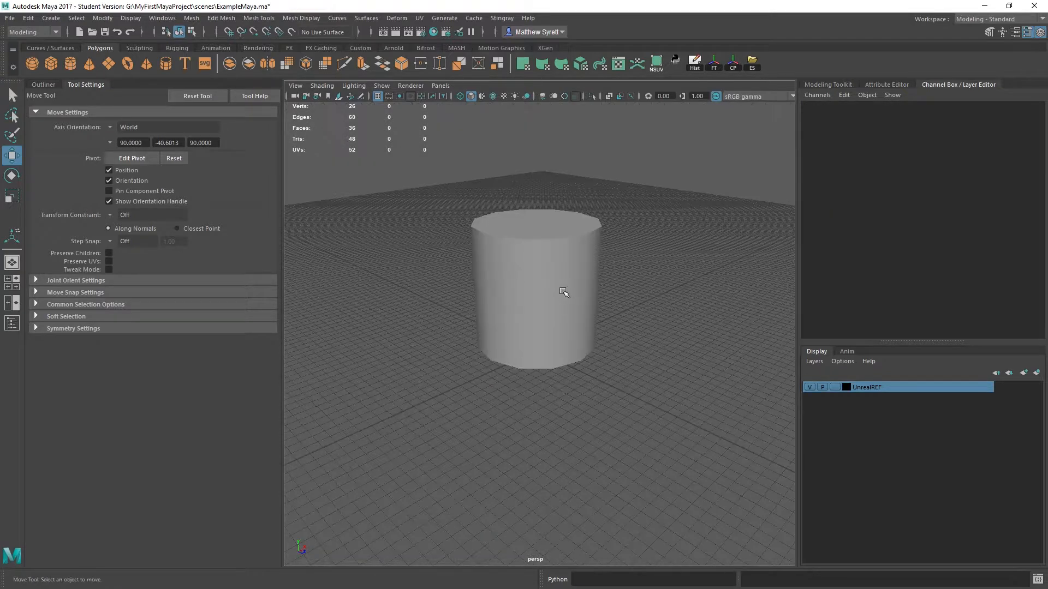
- Select all vertical side edges of the cylinder and harden them
{"action": "left_click", "coordinate": [564, 293]}
{"action": "left_click_drag", "start_coordinate": [561, 306], "coordinate": [548, 292], "text": "alt"}
{"action": "right_click_drag", "start_coordinate": [545, 276], "coordinate": [550, 219]}
{"action": "left_click_drag", "start_coordinate": [370, 250], "coordinate": [695, 285]}
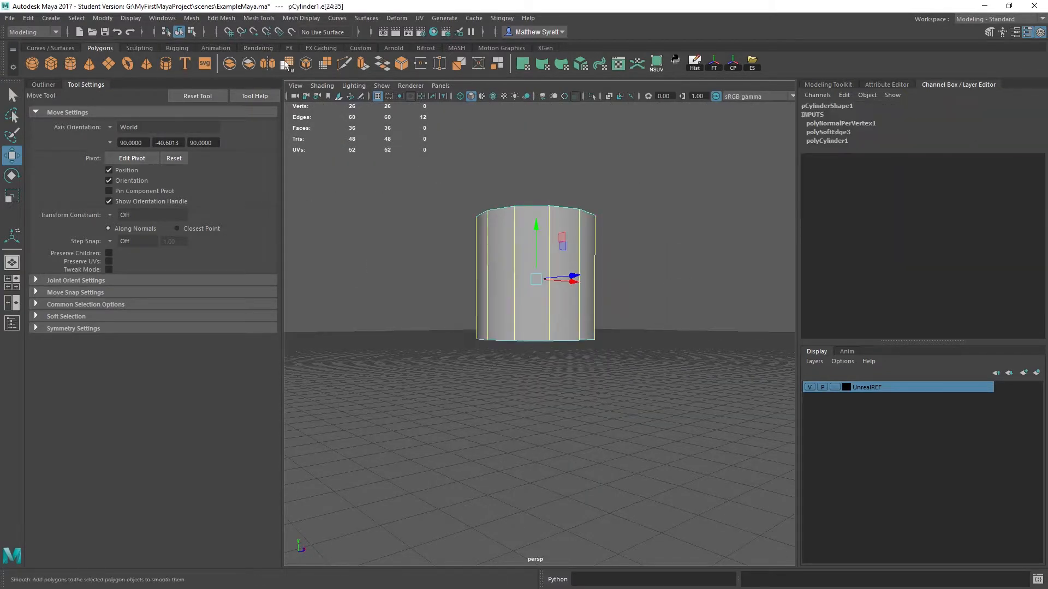
{"action": "left_click", "coordinate": [301, 18]}
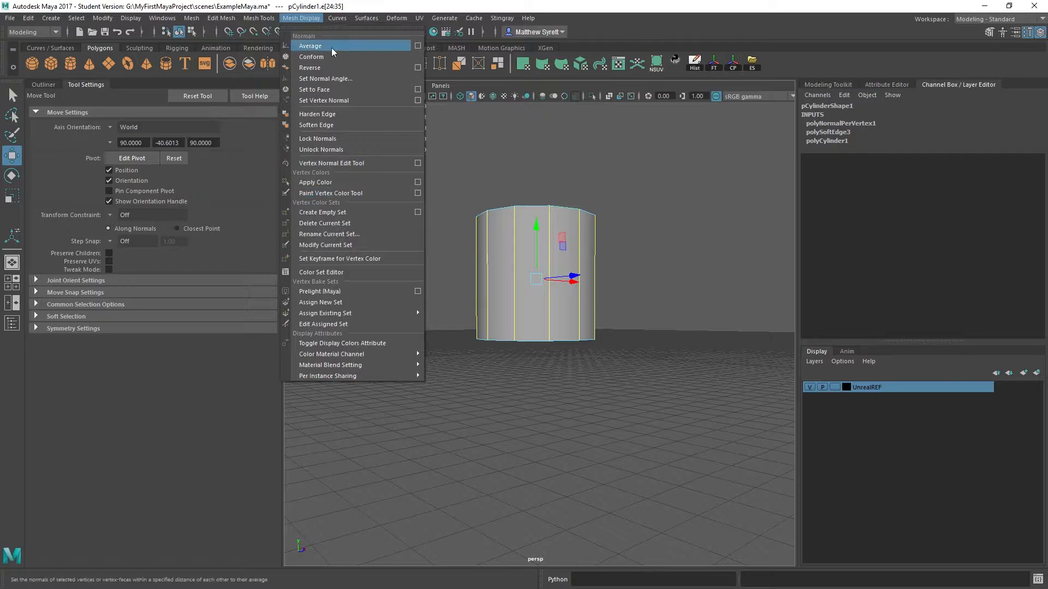
{"action": "left_click", "coordinate": [346, 117]}
- Return to object mode, deselect the cylinder and inspect its hardened sides from several angles
{"action": "right_click_drag", "start_coordinate": [505, 201], "coordinate": [567, 176]}
{"action": "left_click", "coordinate": [606, 164]}
{"action": "left_click_drag", "start_coordinate": [544, 236], "coordinate": [552, 248], "text": "alt"}
{"action": "mouse_move", "coordinate": [561, 309]}
{"action": "left_mouse_down", "text": "alt"}
{"action": "mouse_move", "coordinate": [510, 293]}
{"action": "mouse_move", "coordinate": [496, 346]}
{"action": "mouse_move", "coordinate": [544, 306]}
{"action": "left_mouse_up", "text": "alt"}
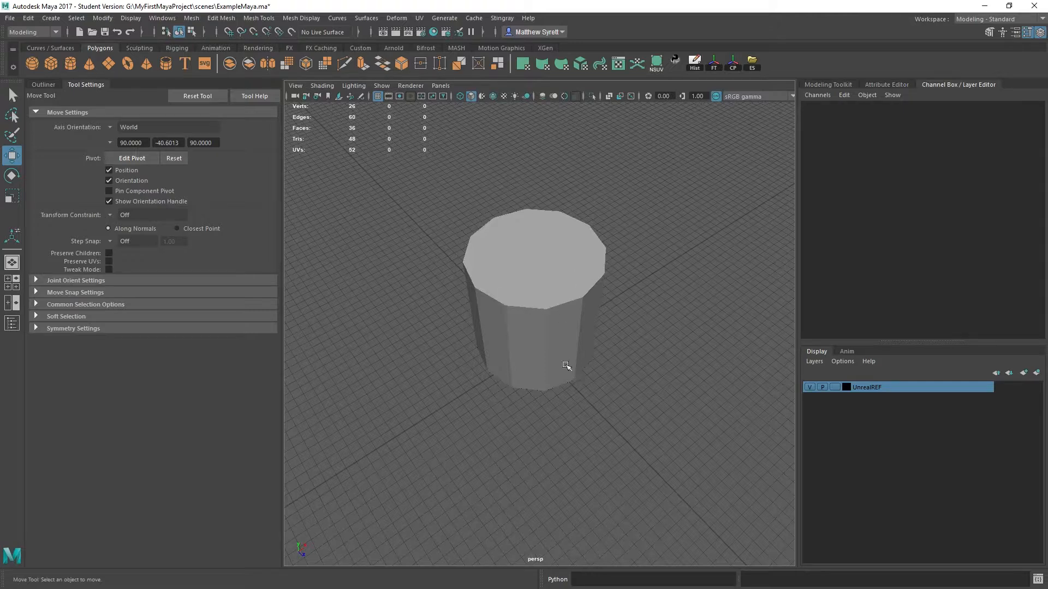
{"action": "left_click_drag", "start_coordinate": [568, 368], "coordinate": [487, 310], "text": "alt"}
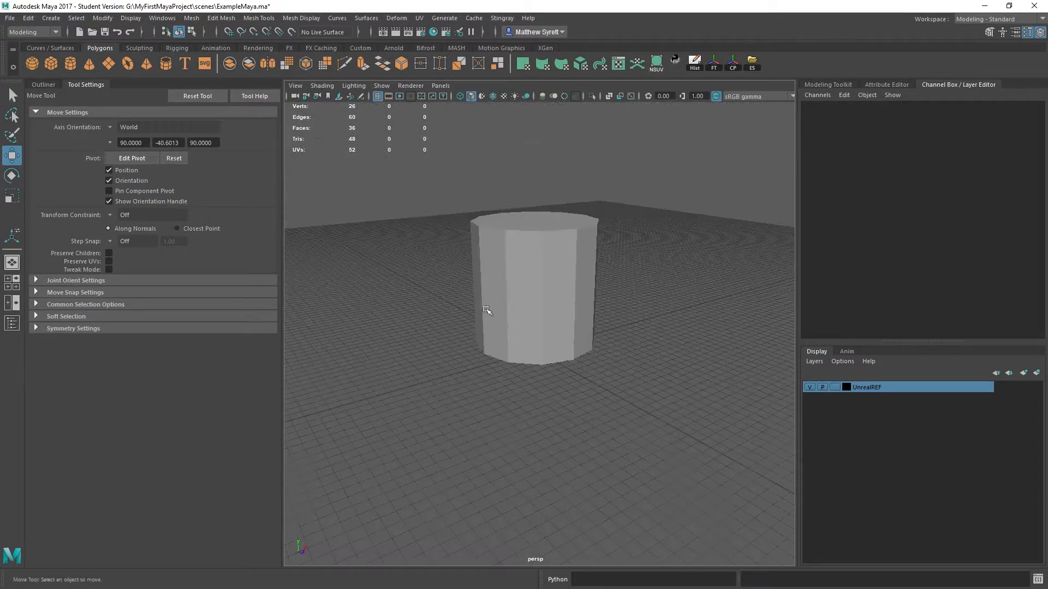
- Reselect the cylinder's vertical side edges in edge mode and soften them again
{"action": "left_click", "coordinate": [536, 281]}
{"action": "right_click_drag", "start_coordinate": [538, 282], "coordinate": [555, 213]}
{"action": "left_click_drag", "start_coordinate": [521, 302], "coordinate": [516, 289], "text": "alt"}
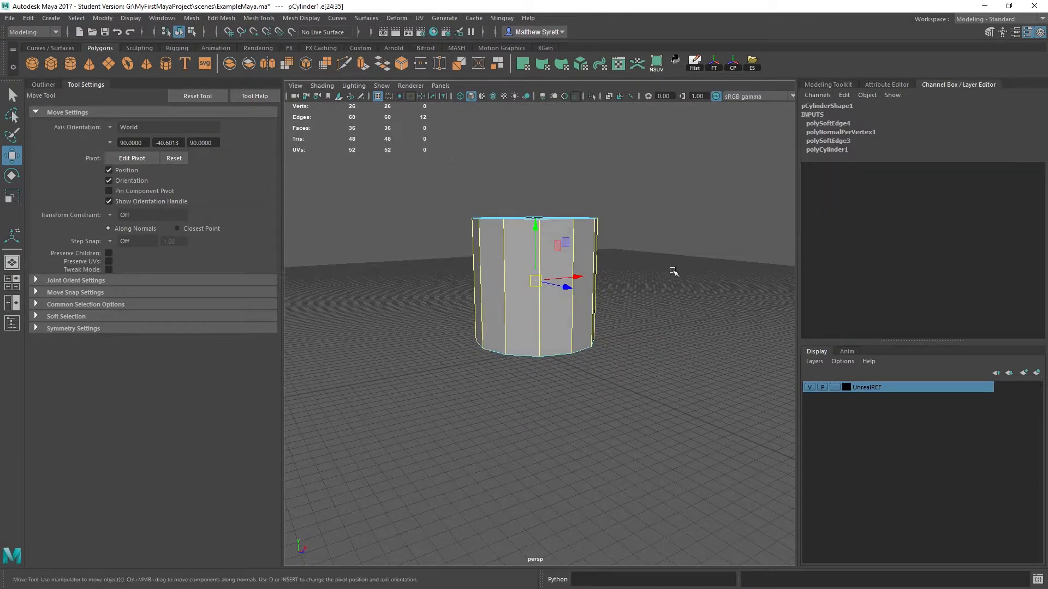
{"action": "left_click", "coordinate": [302, 18]}
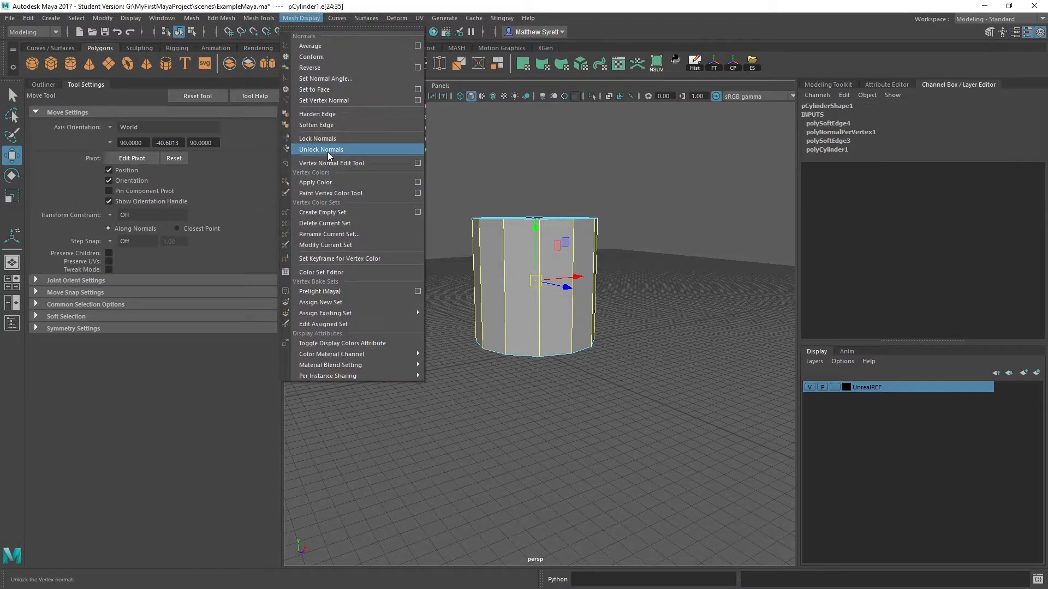
{"action": "left_click", "coordinate": [339, 126]}
- Select every vertex of the softened cylinder in vertex mode and unlock the vertex normals
{"action": "left_click_drag", "start_coordinate": [493, 303], "coordinate": [510, 296], "text": "alt"}
{"action": "mouse_move", "coordinate": [508, 236]}
{"action": "right_mouse_down"}
{"action": "mouse_move", "coordinate": [588, 199]}
{"action": "mouse_move", "coordinate": [563, 236]}
{"action": "mouse_move", "coordinate": [494, 230]}
{"action": "right_mouse_up"}
{"action": "left_click_drag", "start_coordinate": [404, 173], "coordinate": [719, 514]}
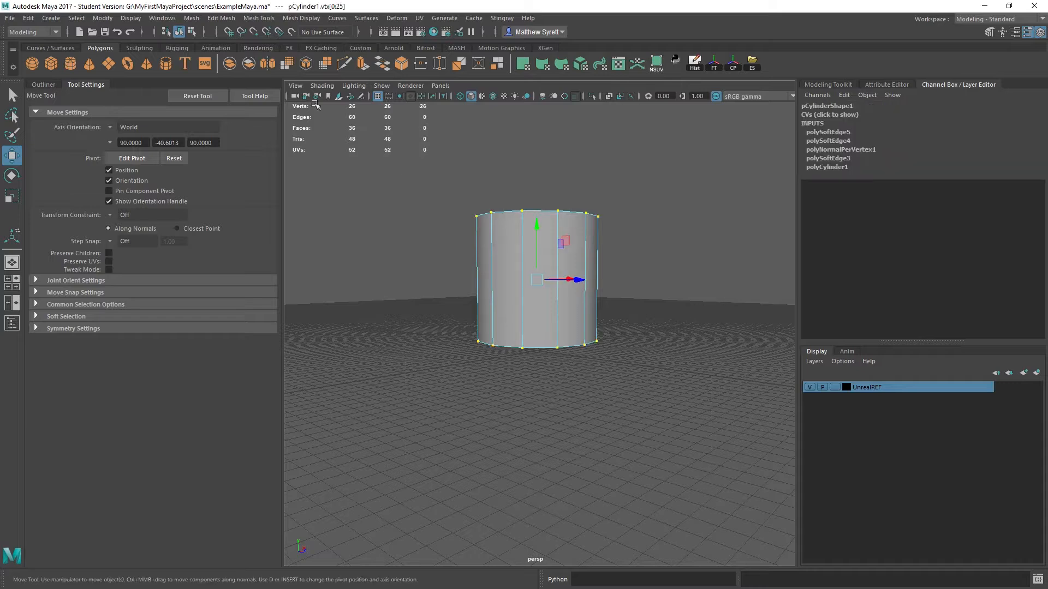
{"action": "left_click", "coordinate": [301, 19]}
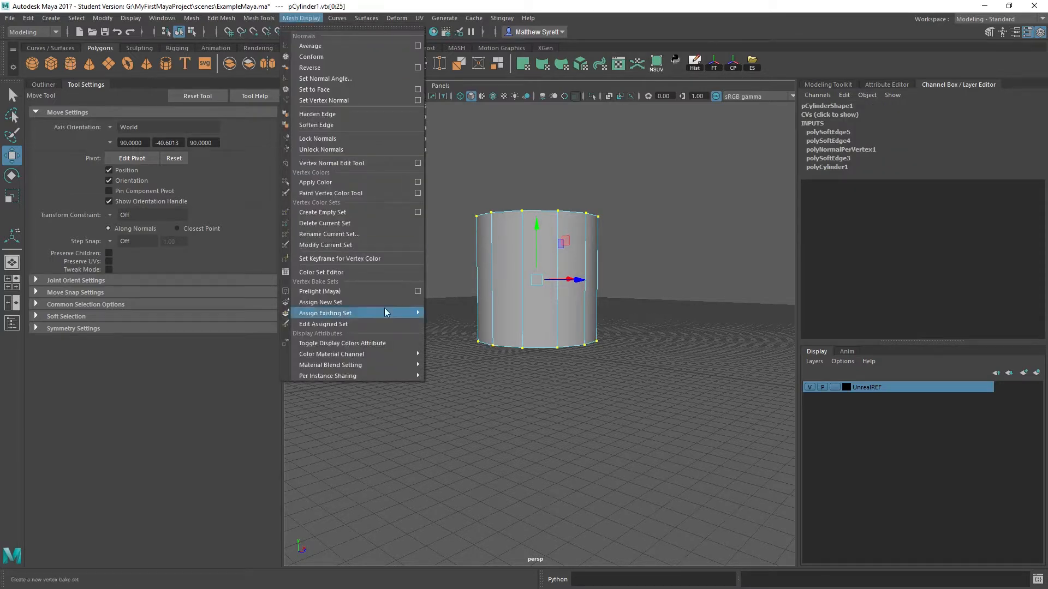
{"action": "left_click", "coordinate": [357, 146]}
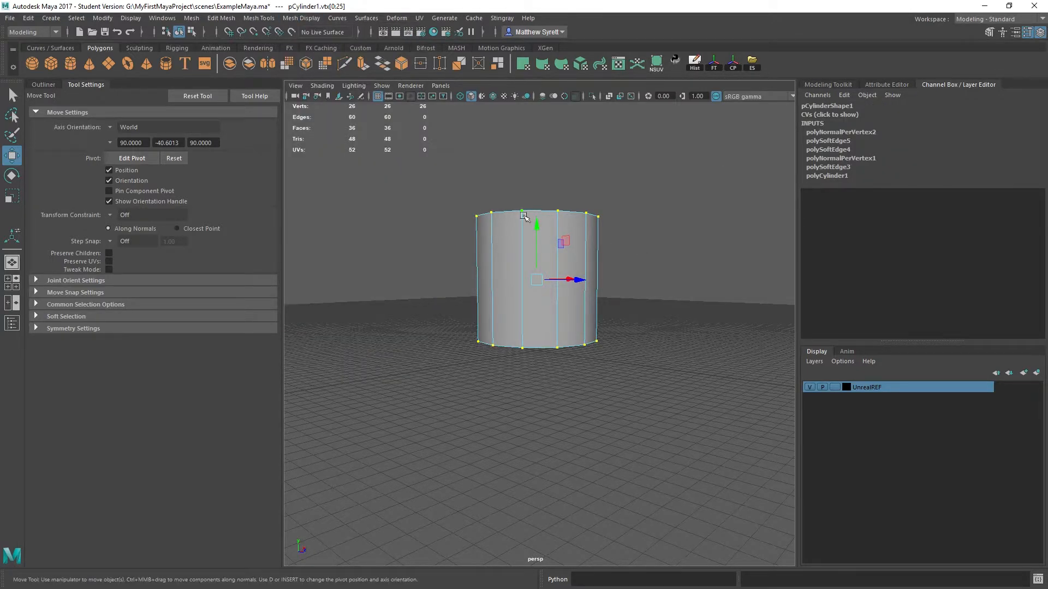
- Return to object mode, delete the cylinder's construction history and inspect its smooth sides
{"action": "right_click_drag", "start_coordinate": [533, 252], "coordinate": [600, 213]}
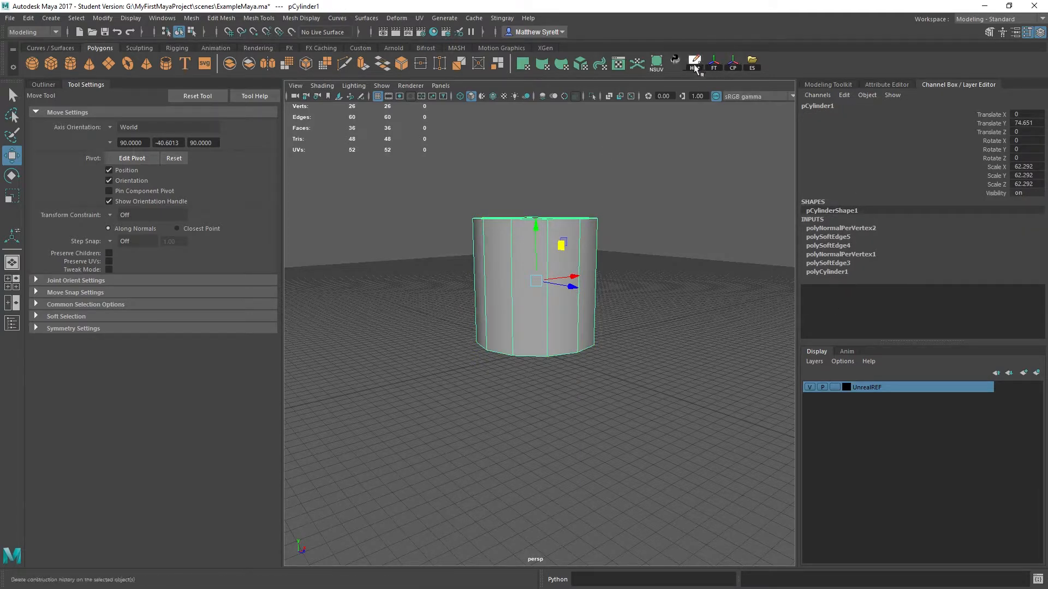
{"action": "left_click", "coordinate": [659, 287]}
{"action": "left_click_drag", "start_coordinate": [660, 287], "coordinate": [480, 269], "text": "alt"}
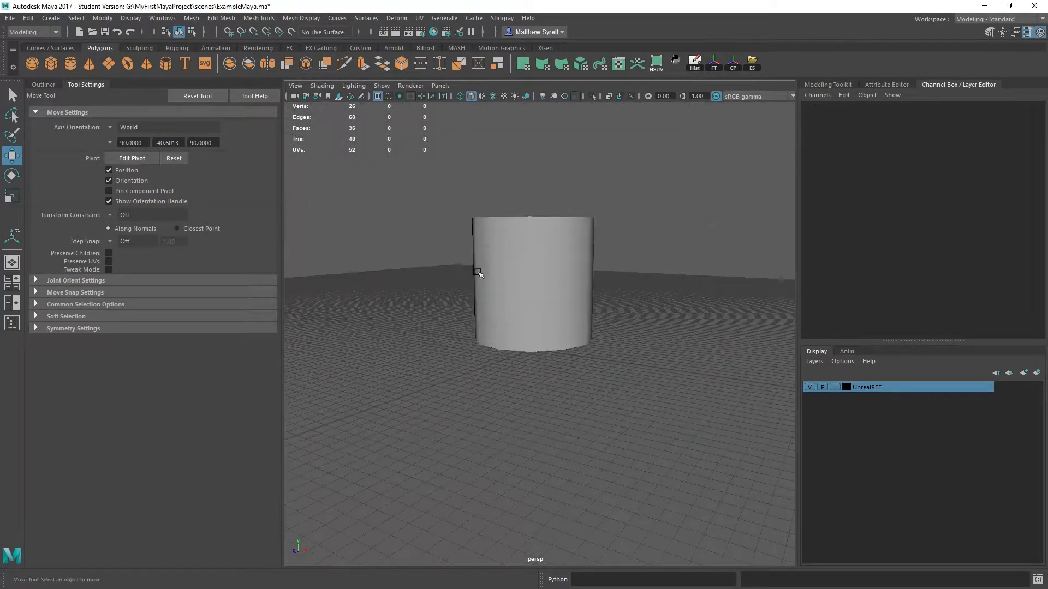
{"action": "left_click", "coordinate": [479, 269]}
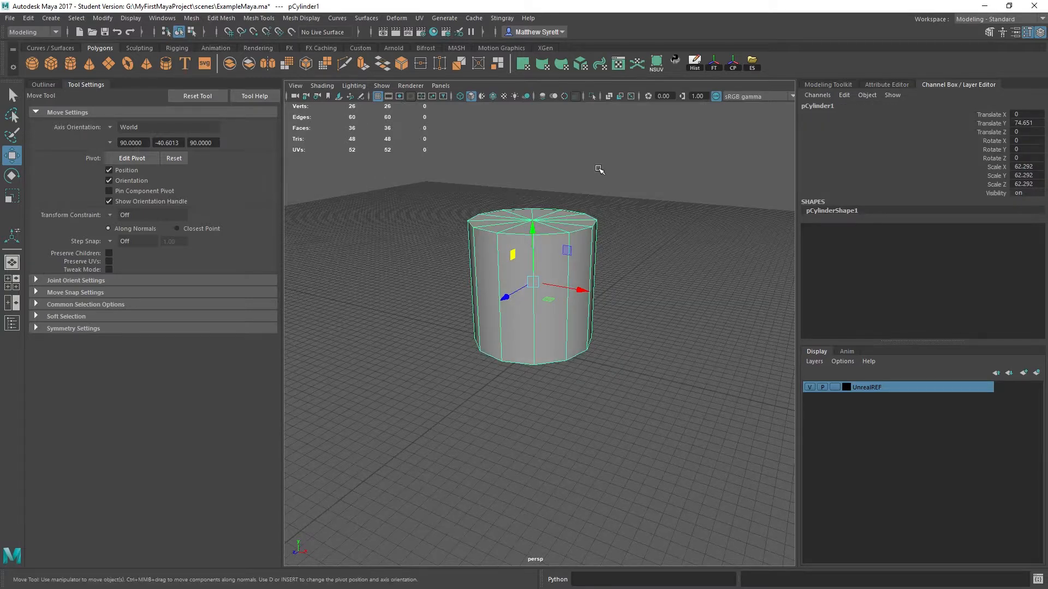